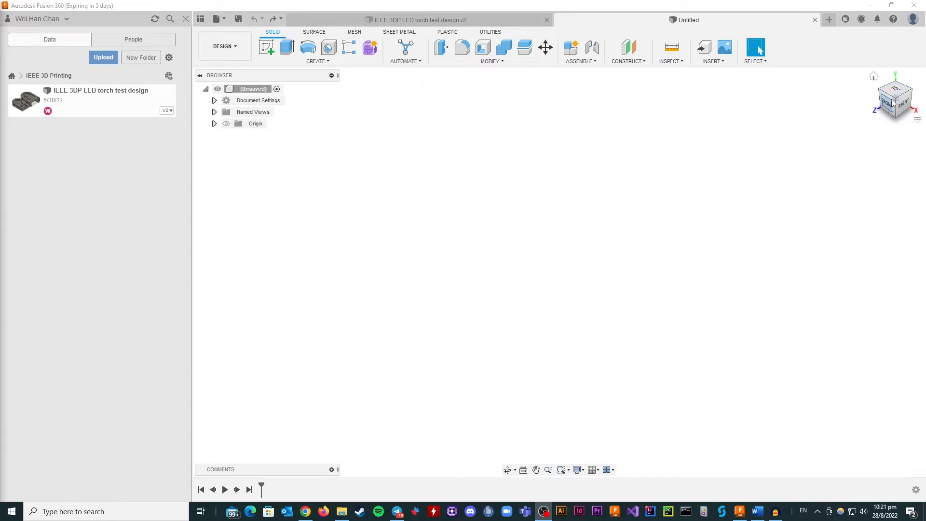
left_click_drag(893, 103, 894, 91)
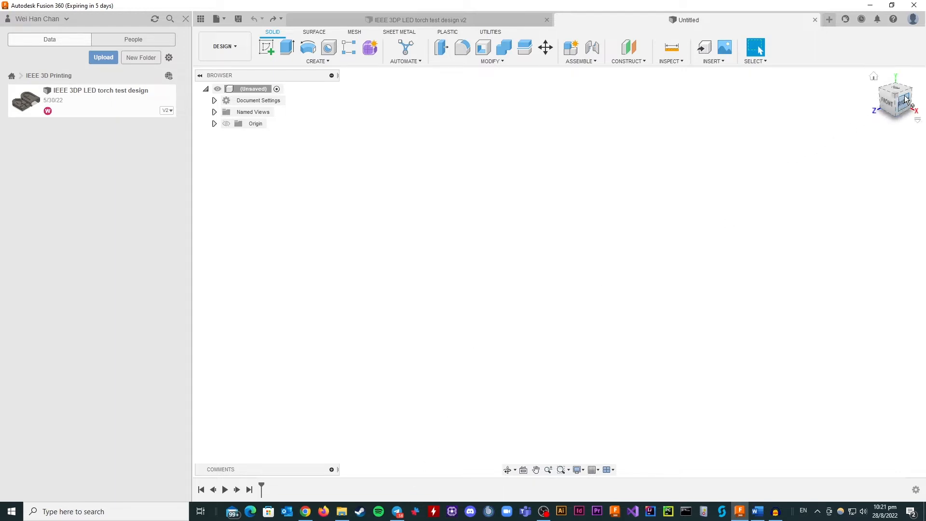
left_click_drag(901, 97, 897, 101)
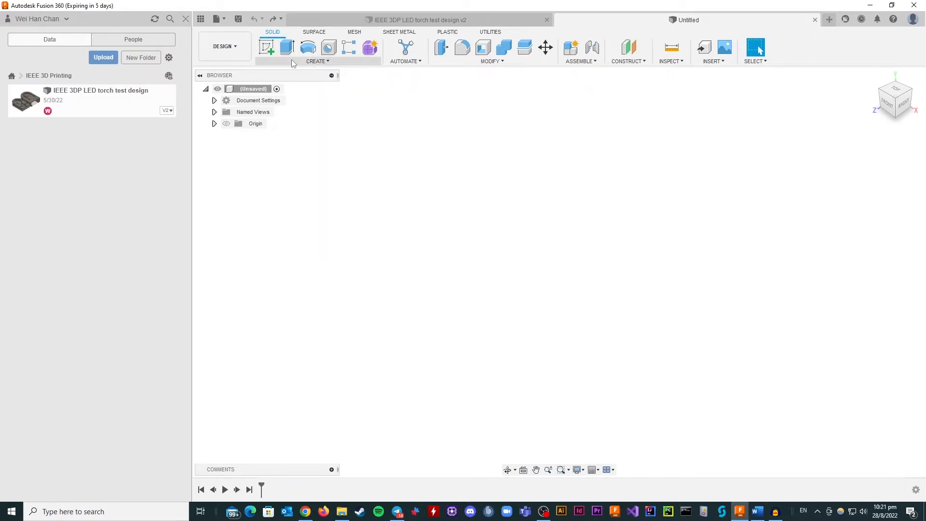
left_click(312, 61)
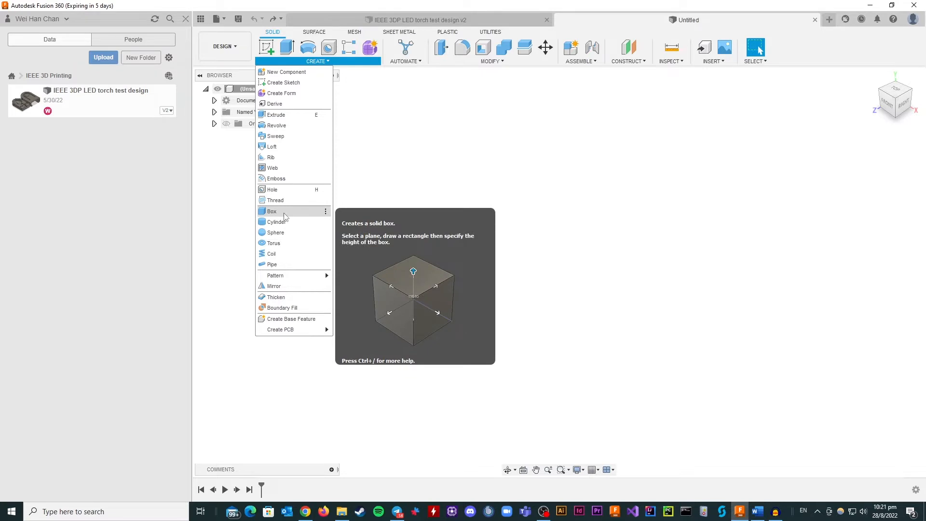
key("Escape")
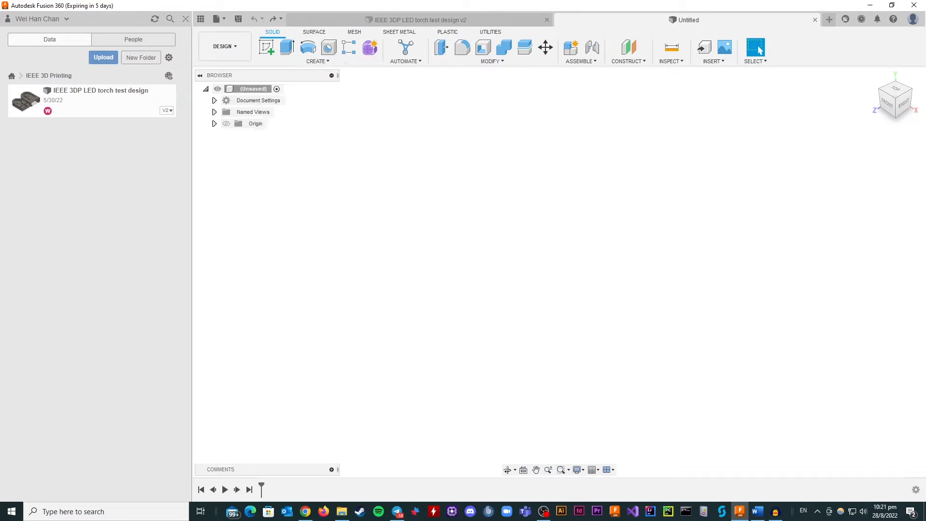
Step: Create a box 60 mm long, 30 mm wide and 45 mm high on the horizontal origin plane, starting from the origin, as a new body
left_click(332, 59)
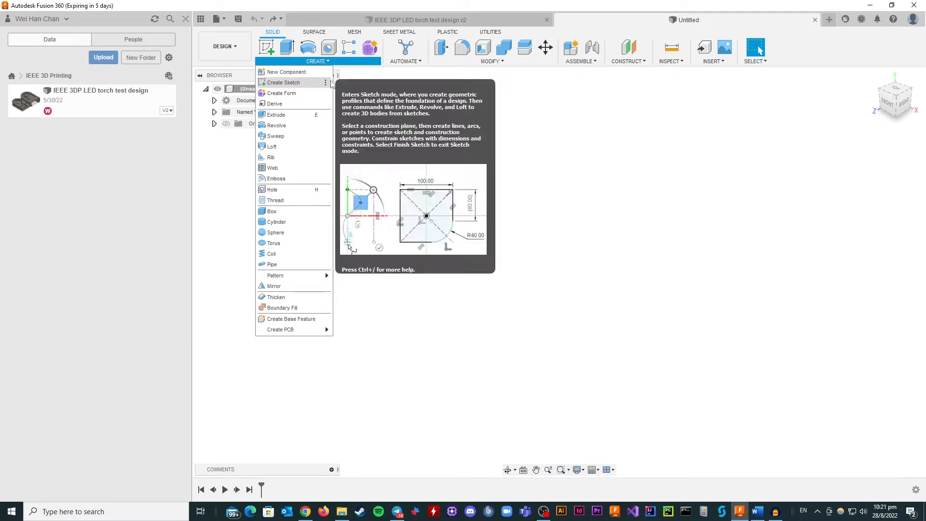
left_click(298, 217)
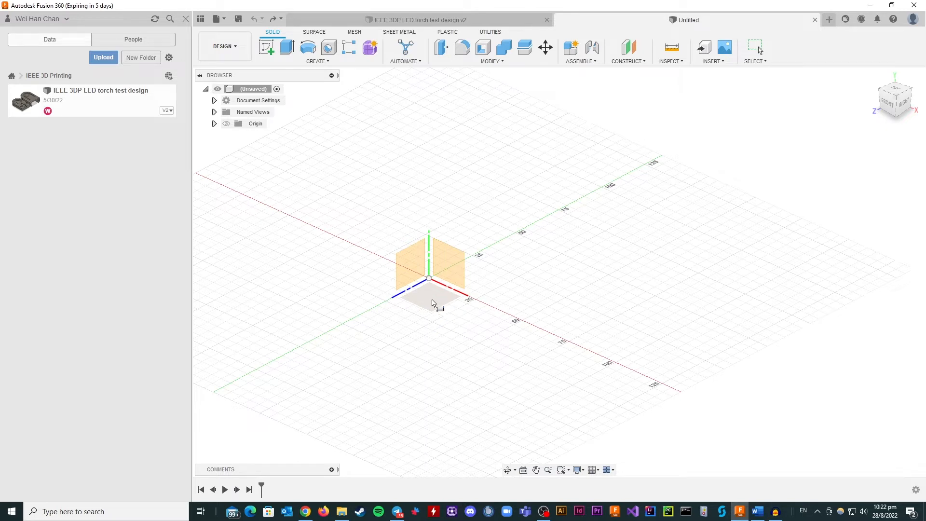
left_click(432, 299)
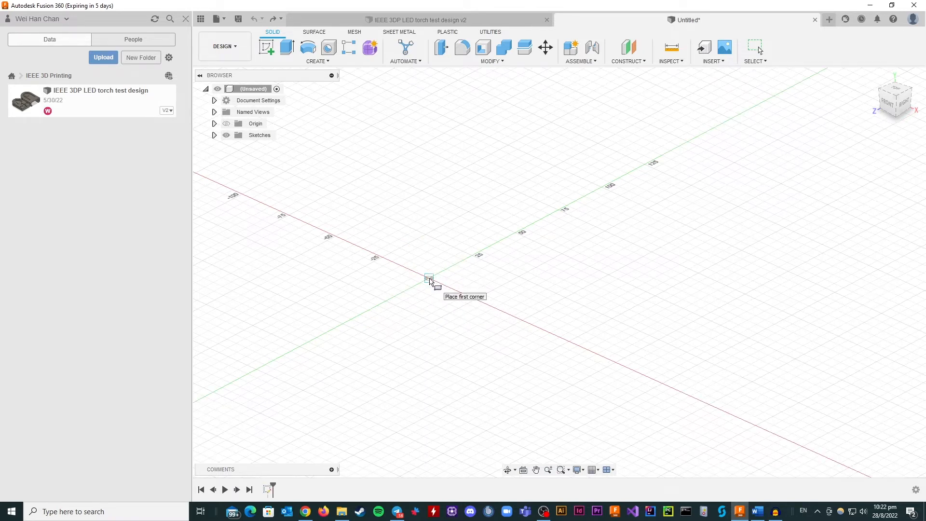
left_click(429, 279)
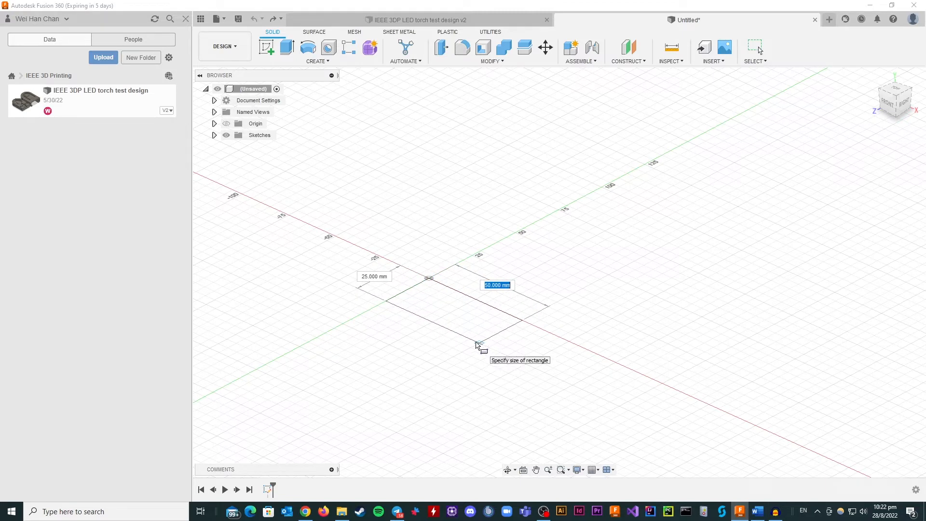
type("60")
key("Tab")
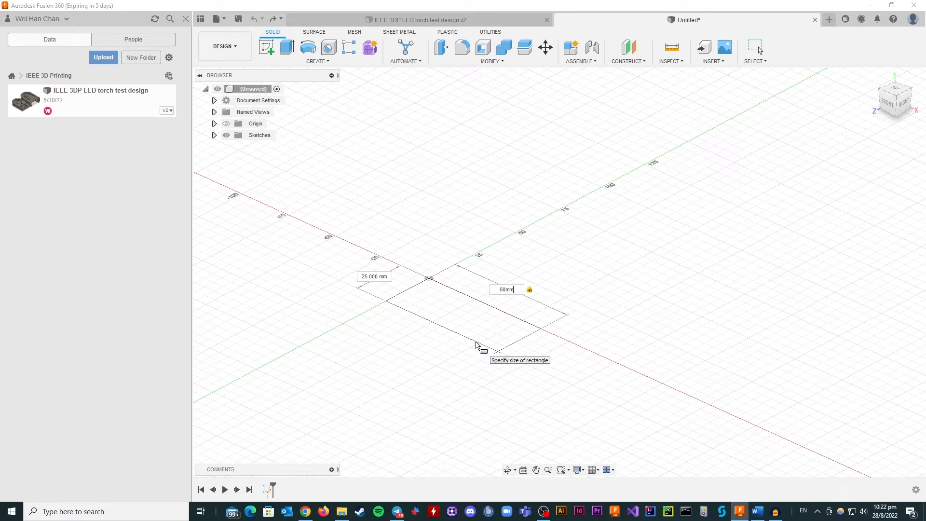
key("Tab")
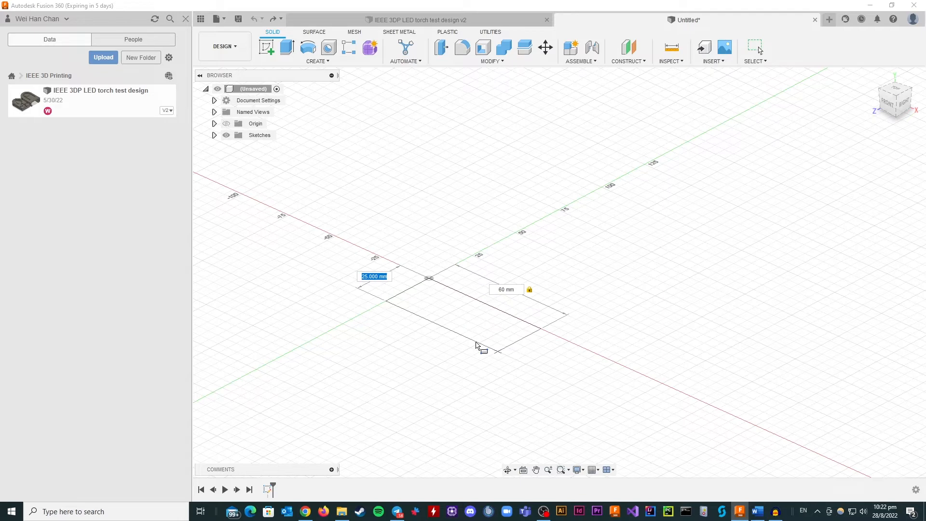
type("30")
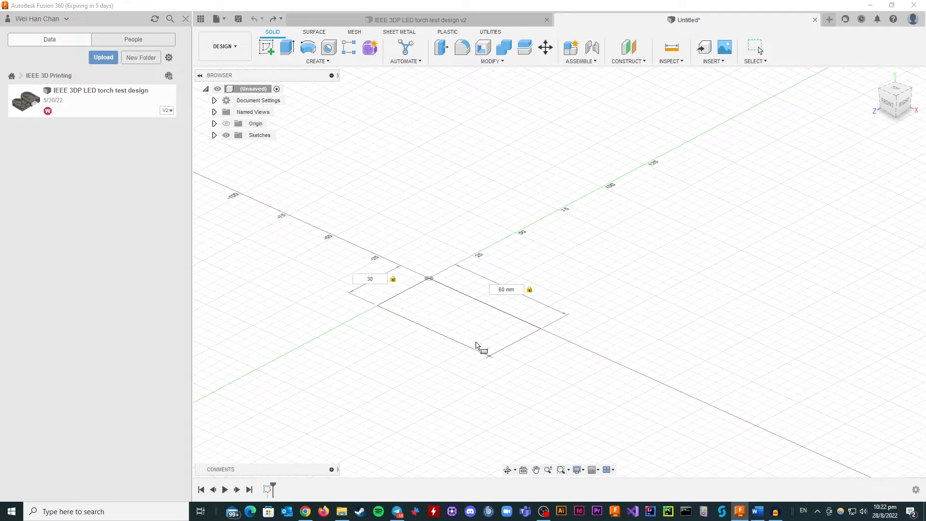
key("Return")
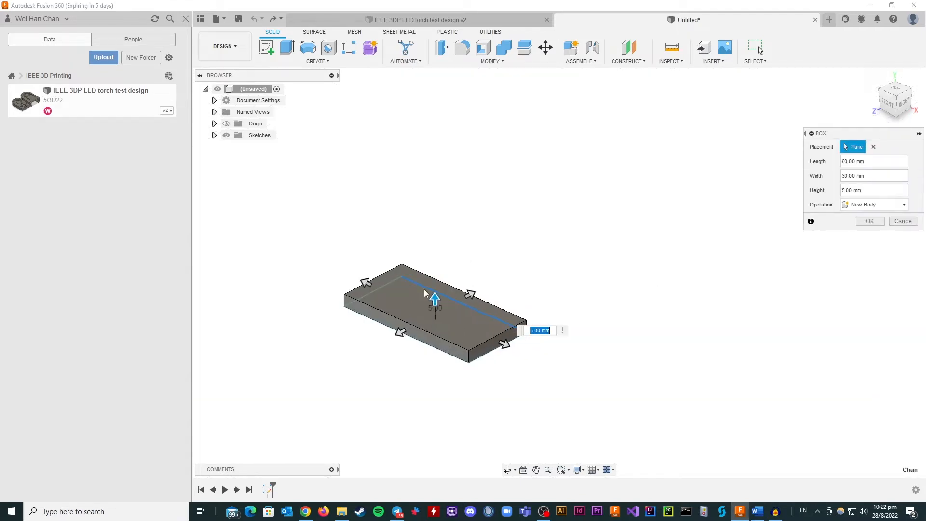
left_click_drag(433, 296, 446, 207)
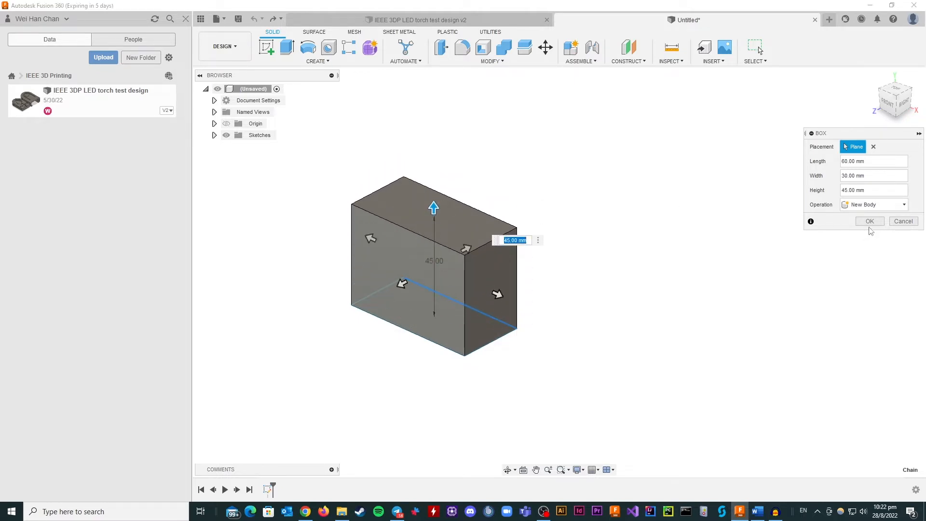
left_click(870, 221)
Step: Start a new sketch on the horizontal origin plane at the underside of the box
scroll(830, 336, "down", 2)
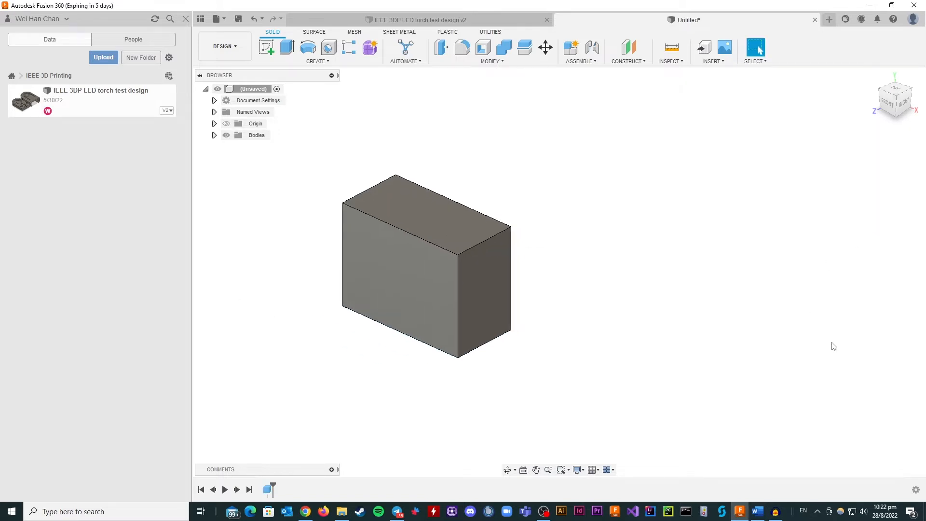
scroll(345, 236, "down", 2)
scroll(352, 231, "up", 4)
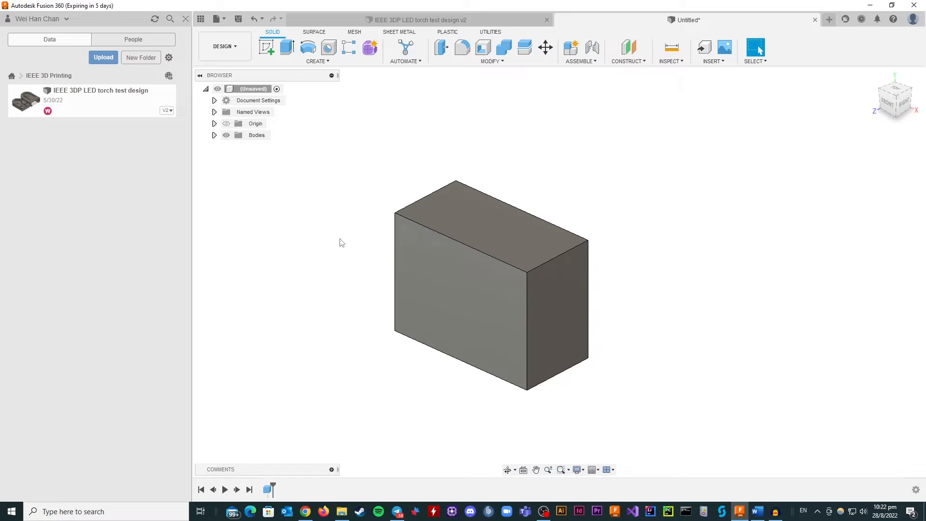
scroll(340, 242, "up", 1)
scroll(338, 245, "down", 1)
scroll(330, 266, "down", 2)
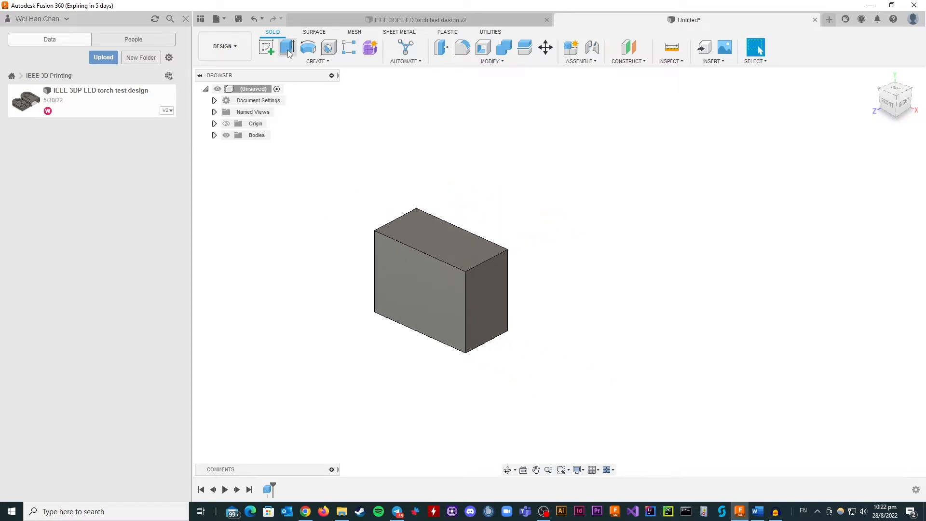
left_click(266, 49)
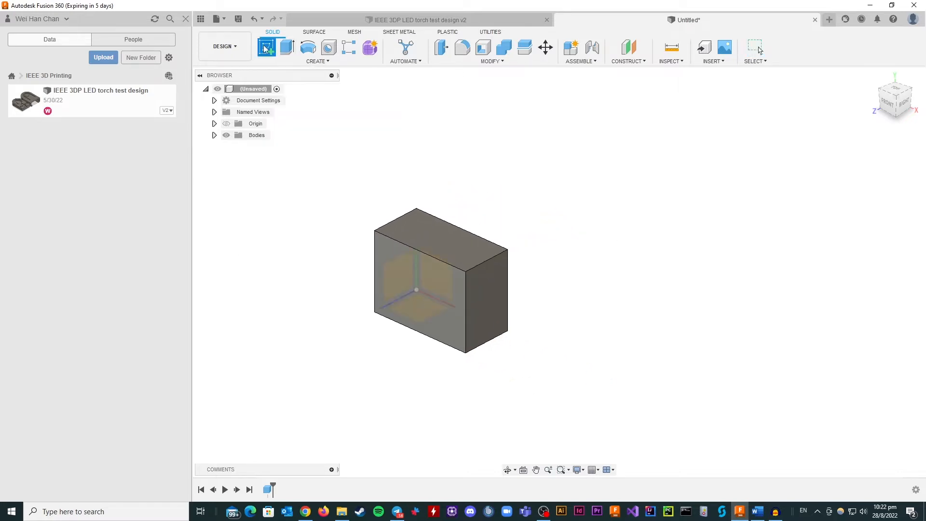
left_click(885, 106)
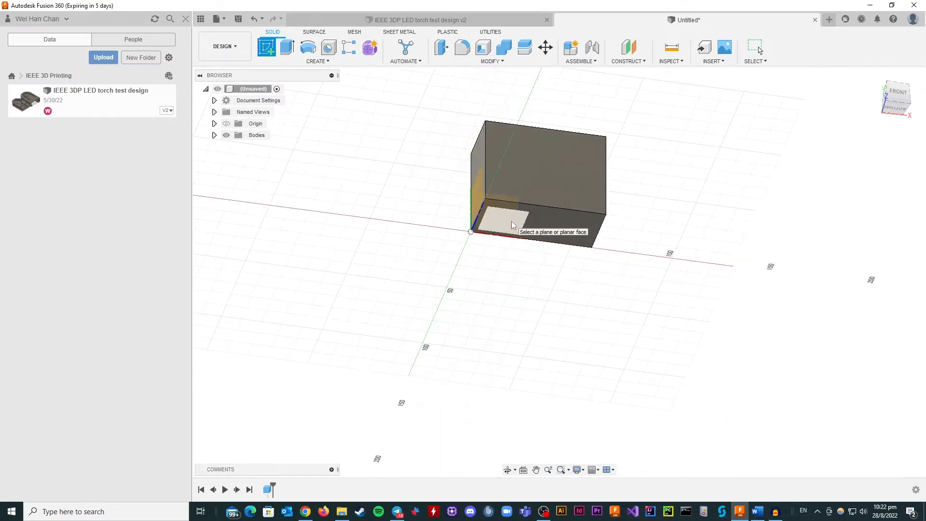
left_click(513, 224)
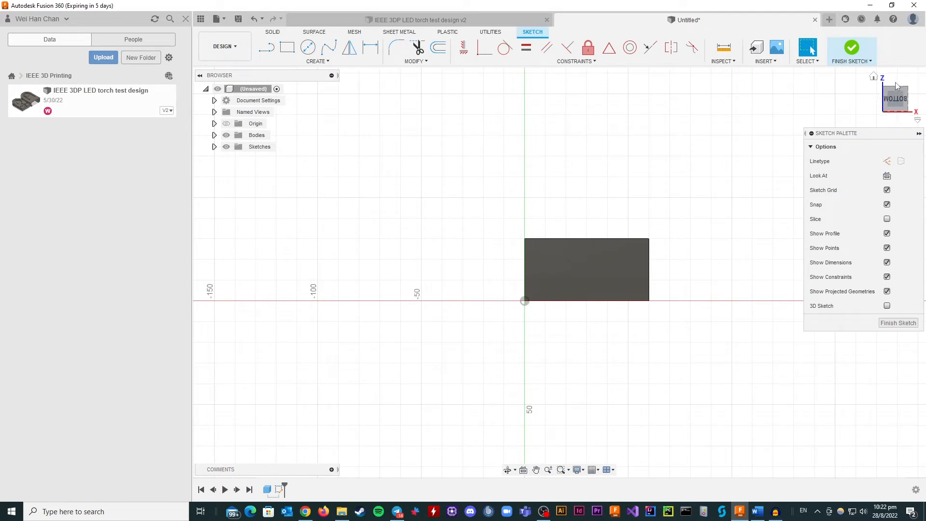
Step: Draw a 50 mm diameter circle on the sketch plane, clear of the box, and finish the sketch
left_click(904, 93)
left_click_drag(903, 90, 879, 112)
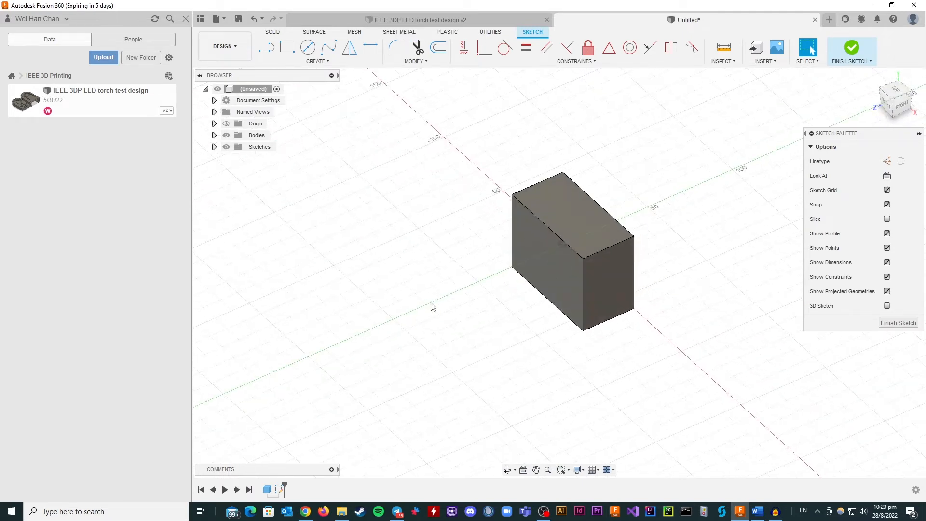
scroll(433, 306, "up", 1)
scroll(358, 360, "down", 1)
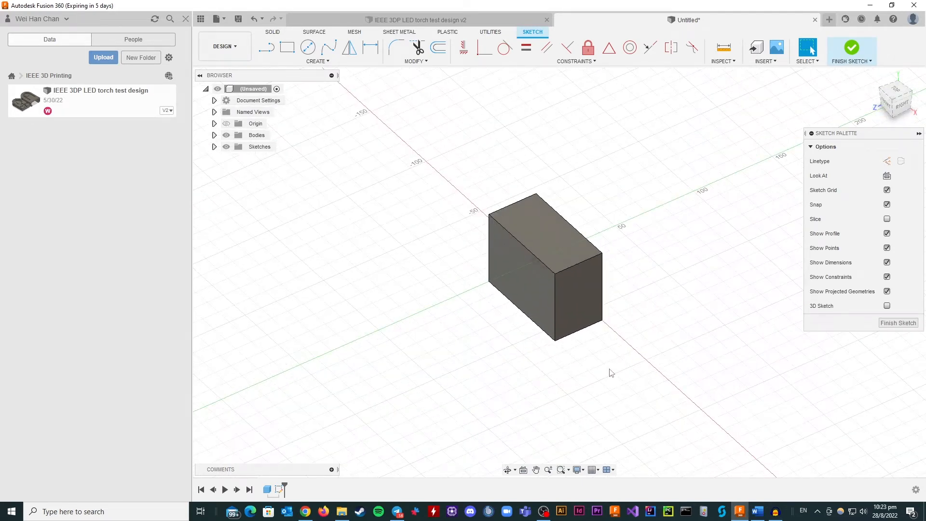
left_click(308, 49)
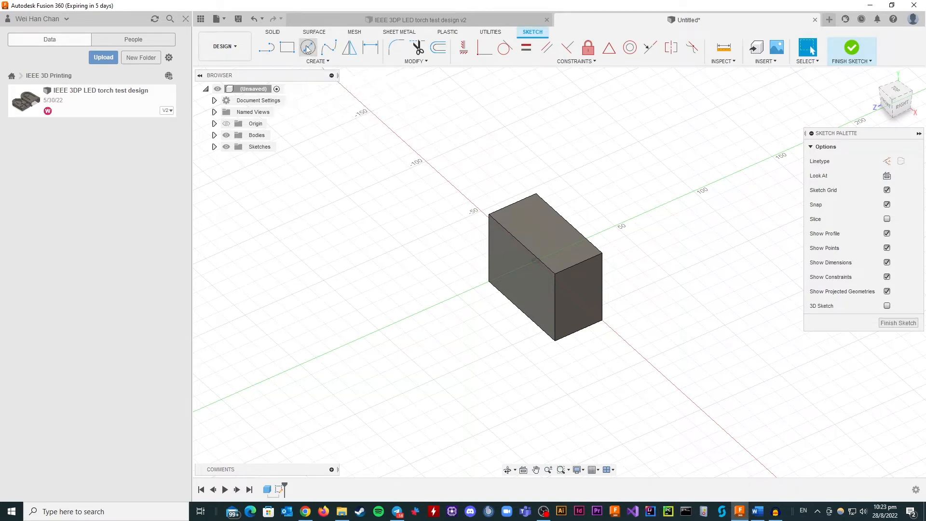
left_click(568, 395)
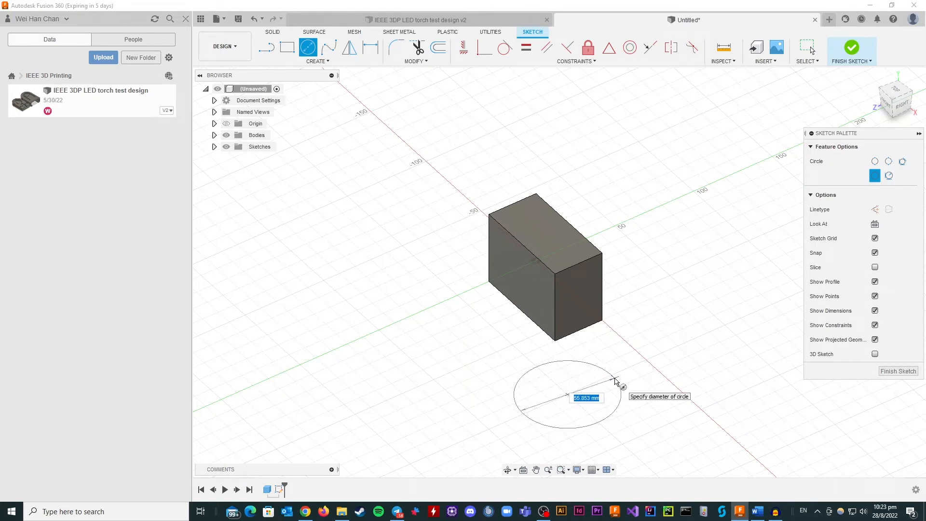
type("50")
key("Tab")
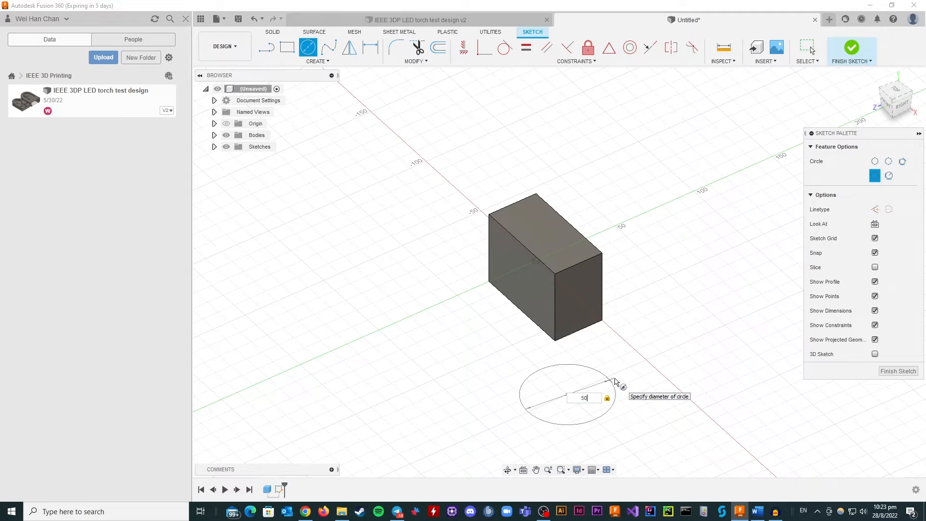
key("Return")
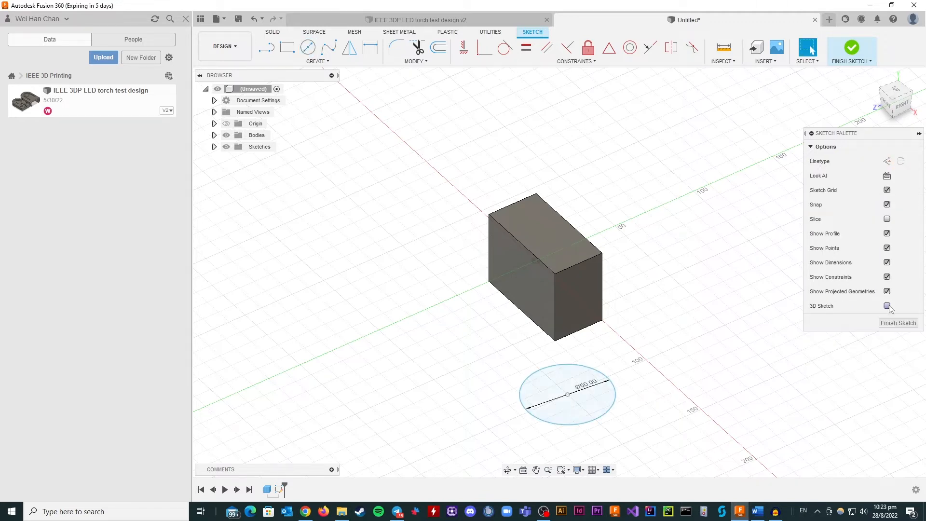
left_click(893, 325)
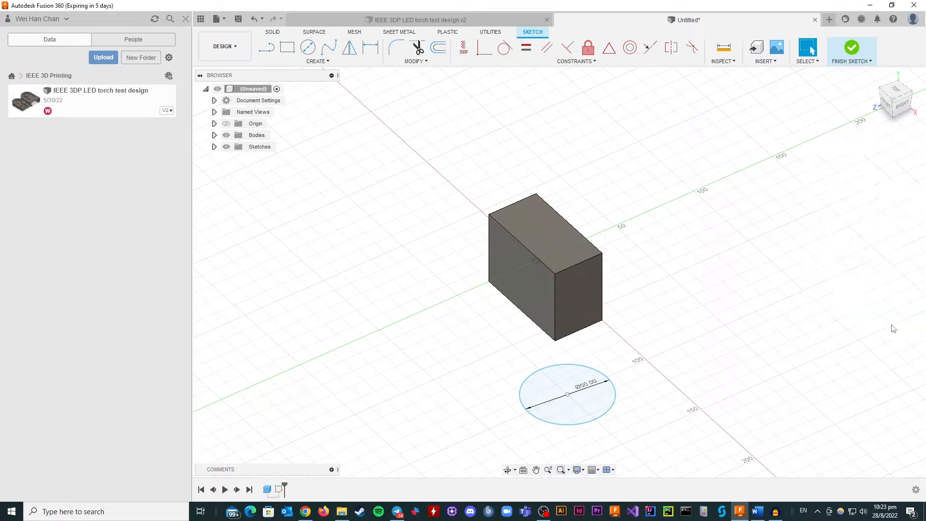
Step: Extrude the circle profile 100 mm upward as a new body to form a cylinder beside the box
scroll(476, 100, "up", 2)
scroll(505, 127, "down", 3)
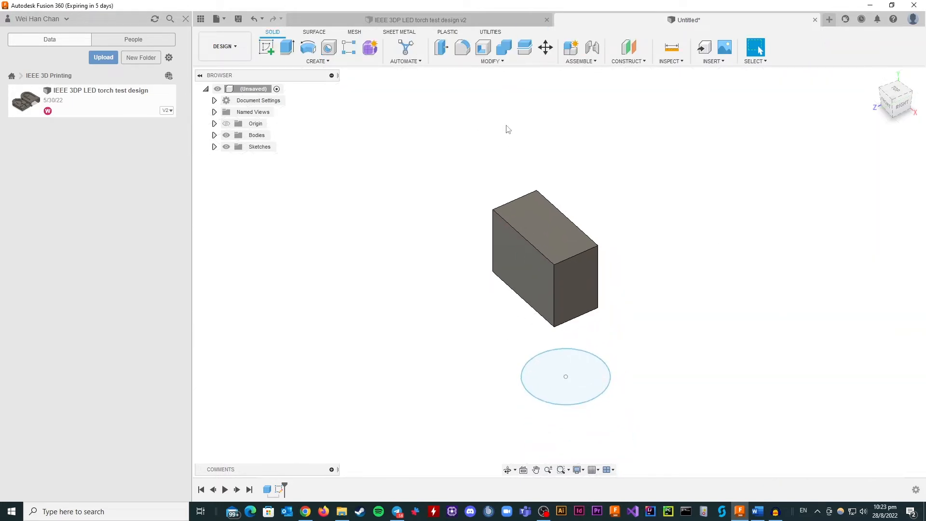
scroll(551, 364, "up", 3)
scroll(551, 365, "up", 1)
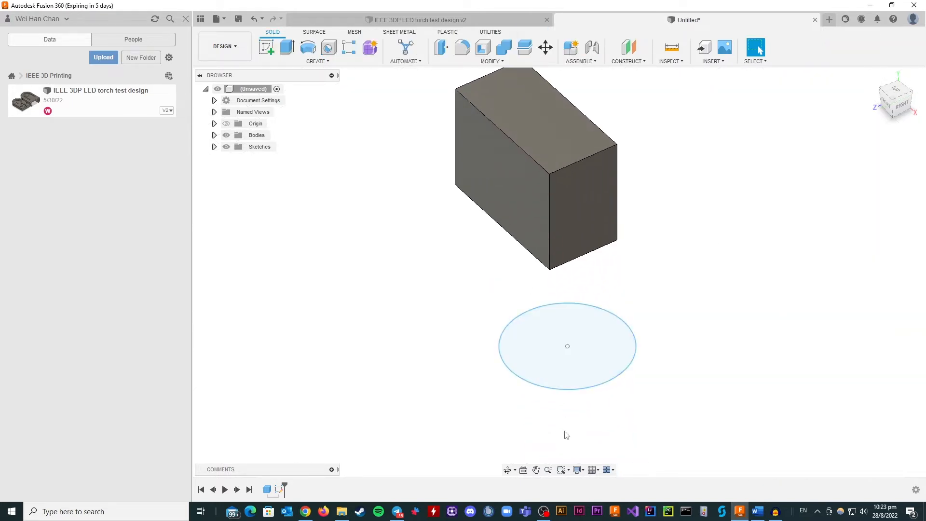
scroll(502, 467, "down", 1)
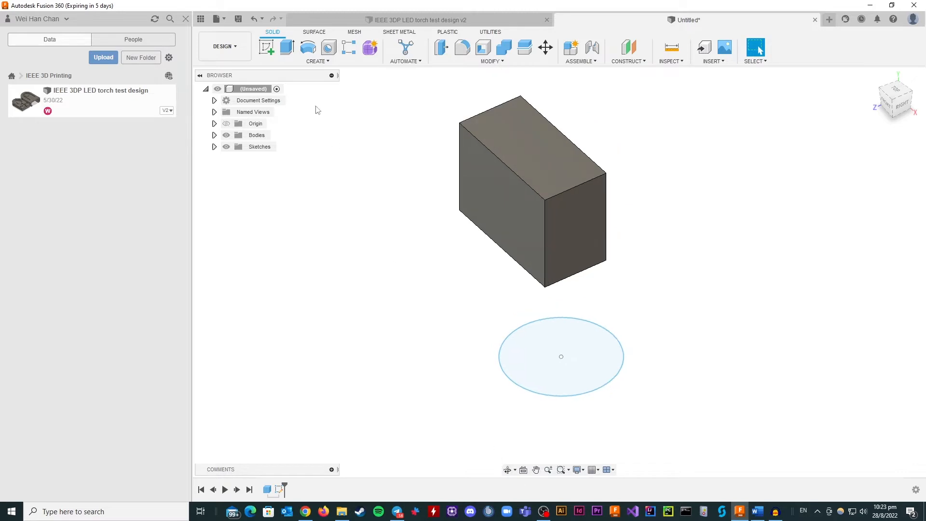
left_click(287, 47)
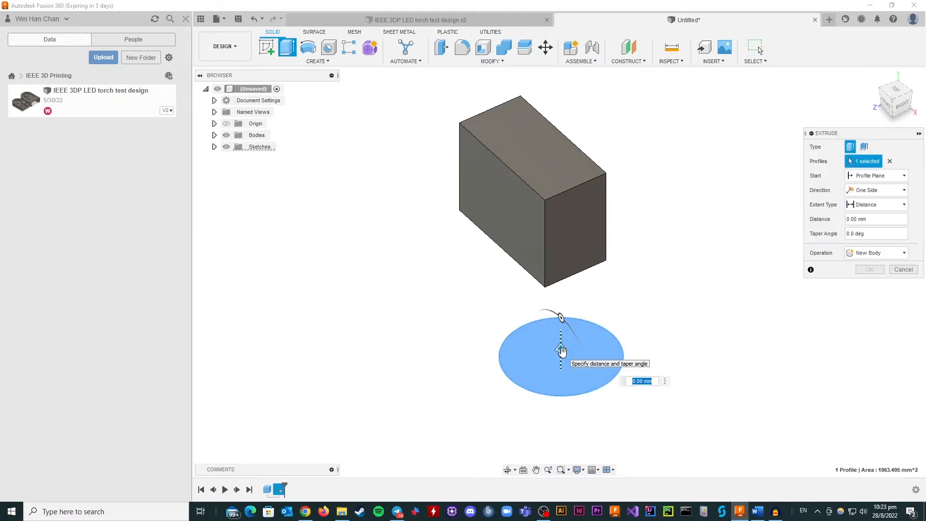
left_click_drag(562, 351, 581, 161)
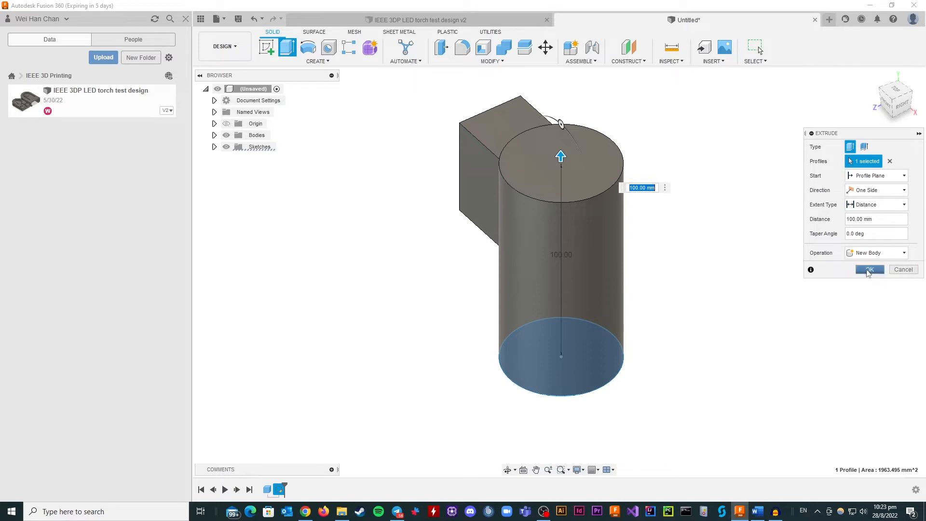
left_click(869, 271)
Step: Start a new sketch on the top face of the cylinder
left_click_drag(887, 108, 906, 107)
scroll(497, 362, "up", 2)
scroll(465, 382, "down", 5)
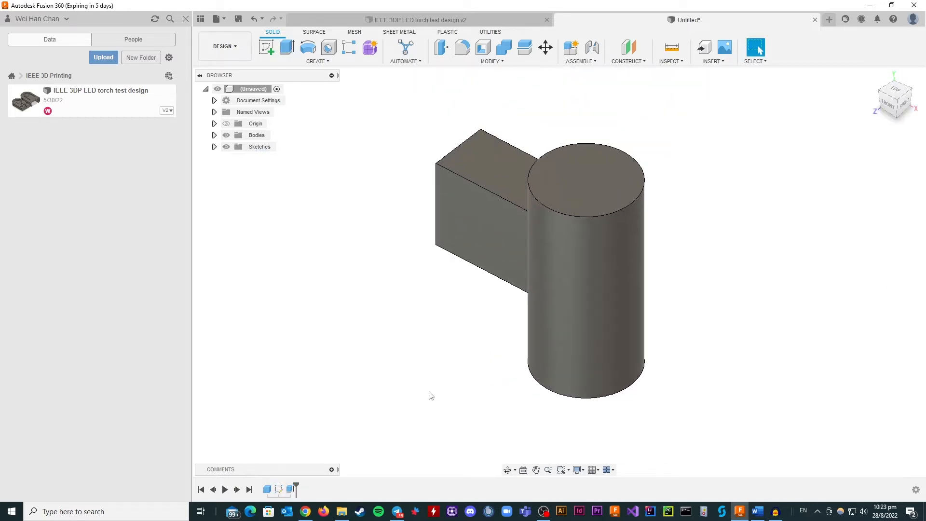
scroll(603, 285, "up", 2)
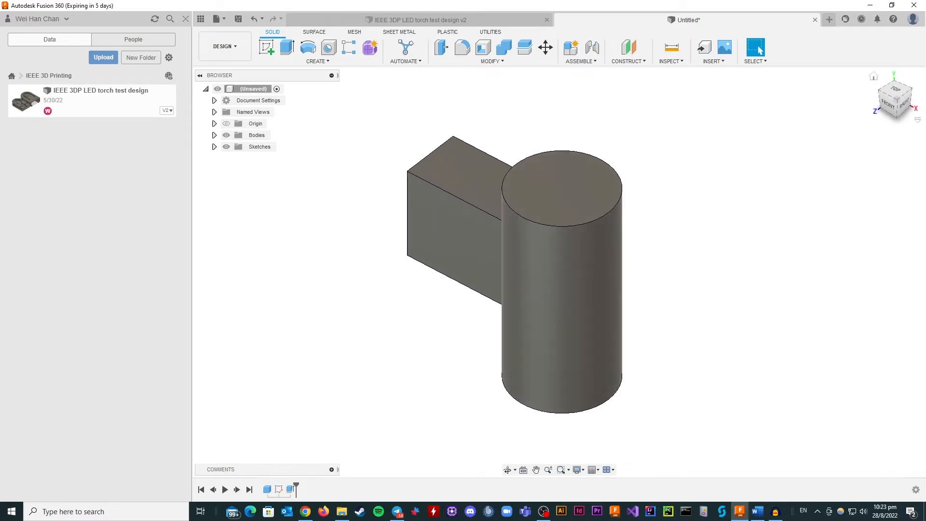
mouse_move(559, 273)
middle_mouse_down("shift")
mouse_move(463, 275)
mouse_move(449, 170)
middle_mouse_up("shift")
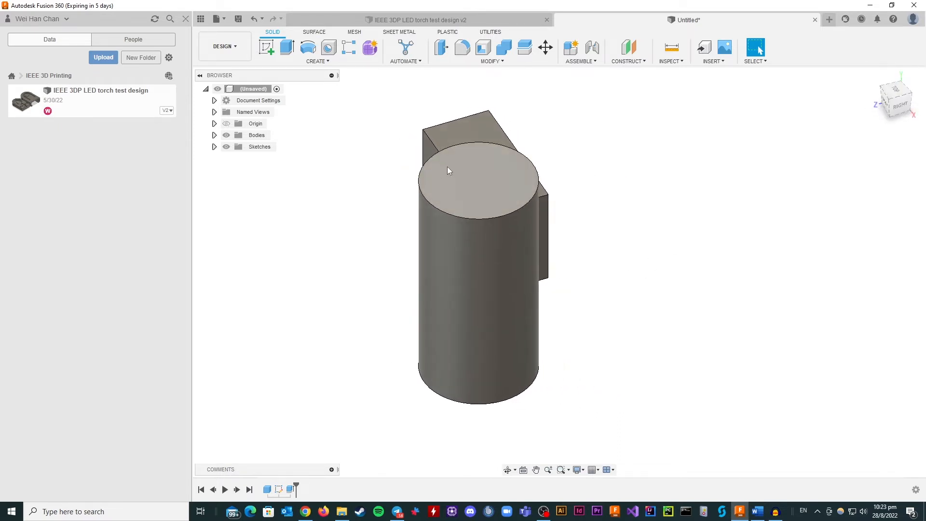
left_click(267, 48)
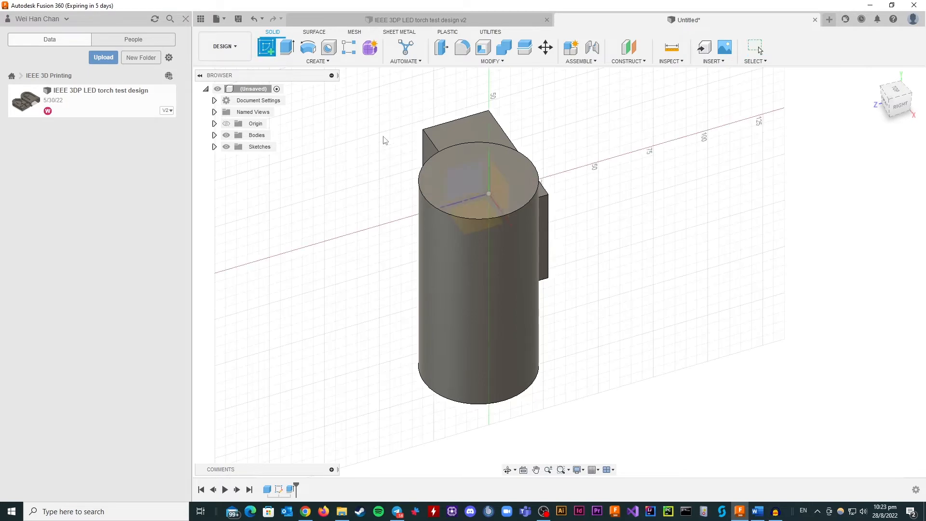
left_click(473, 192)
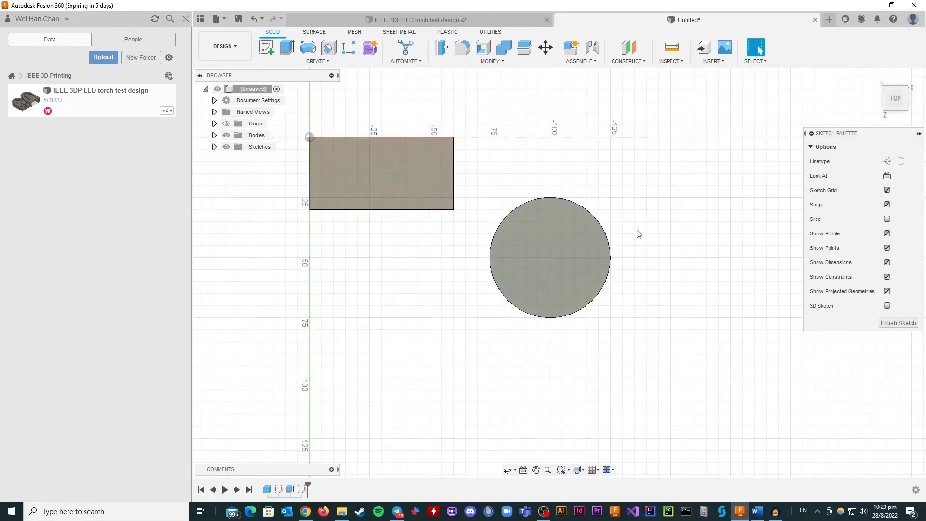
Step: Sketch a rectangle about 20 mm by 30 mm inside the cylinder's top face and finish the sketch
left_click(307, 48)
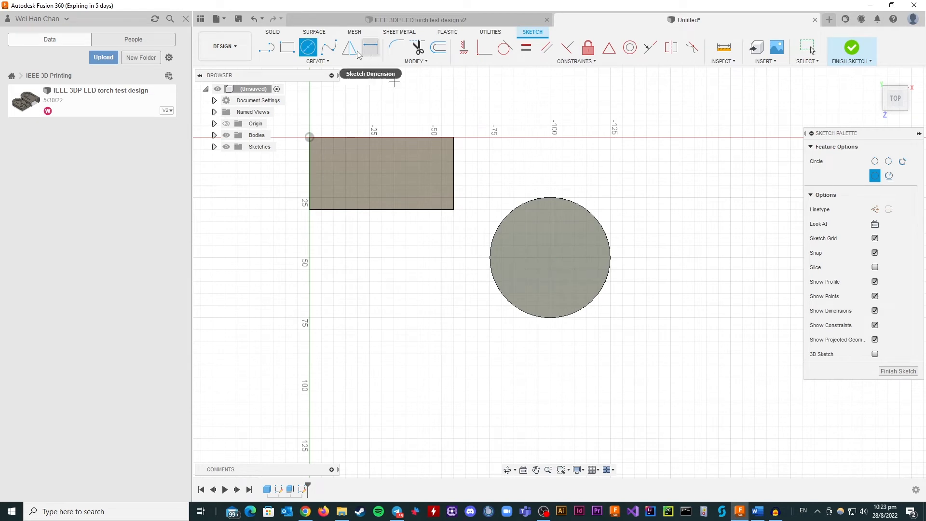
left_click(287, 47)
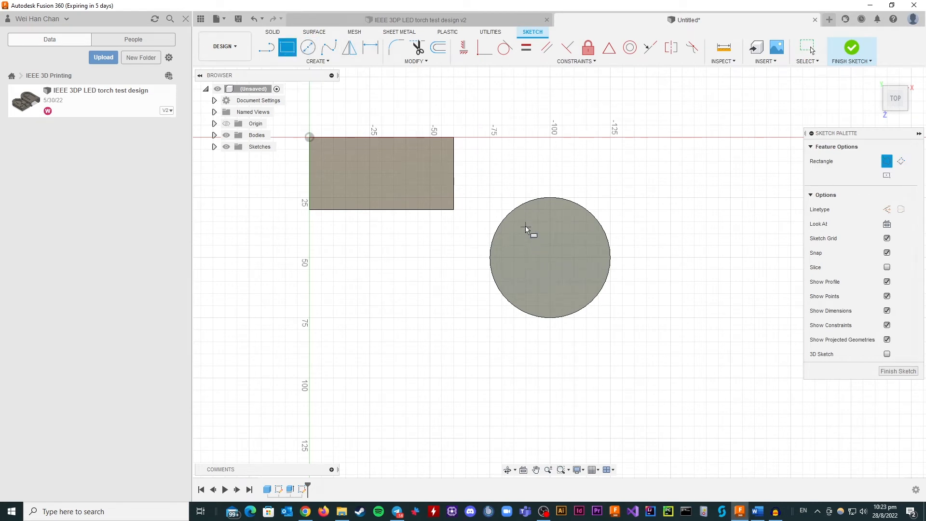
left_click(526, 223)
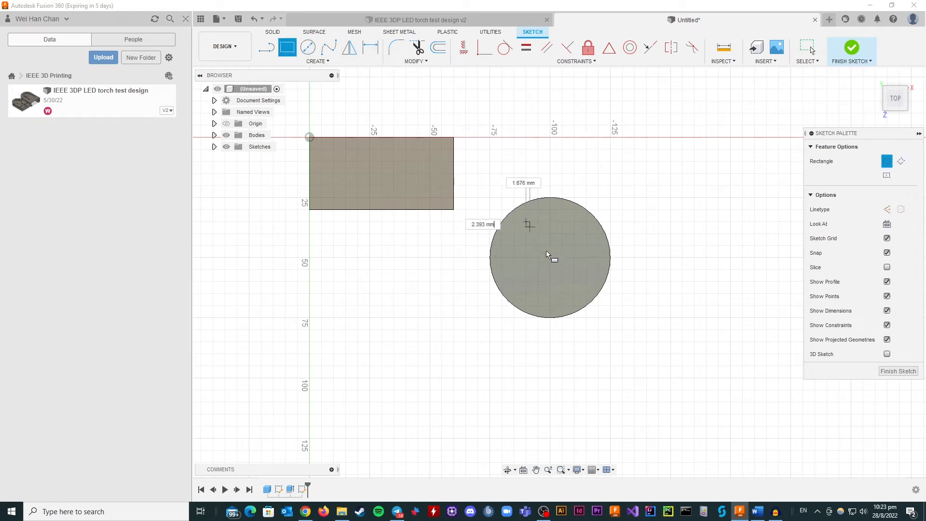
left_click(573, 293)
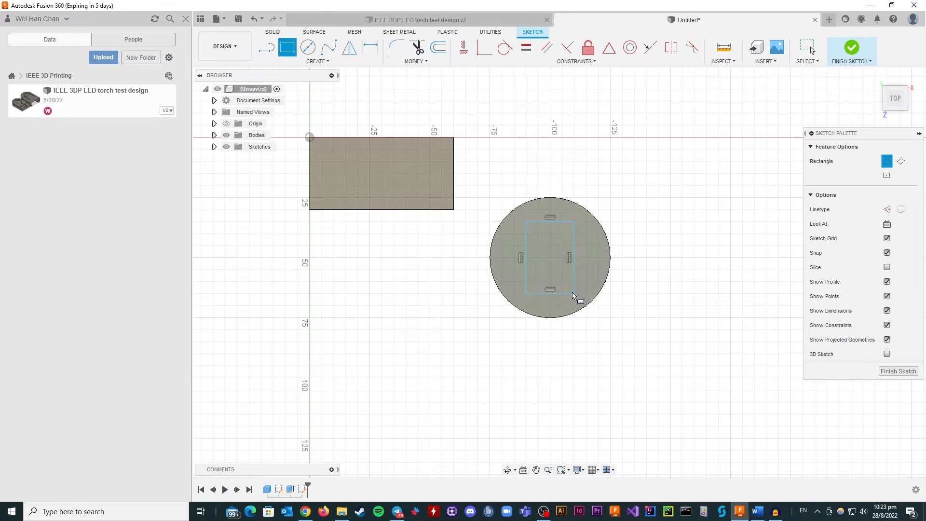
left_click(852, 49)
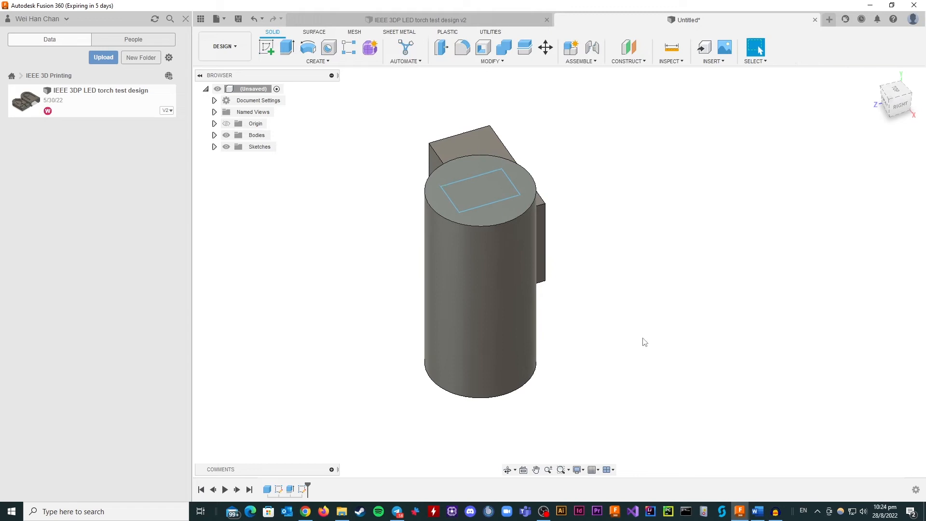
Step: Extrude the rectangle profile -5 mm into the cylinder as a cut to form a shallow pocket
left_click(288, 46)
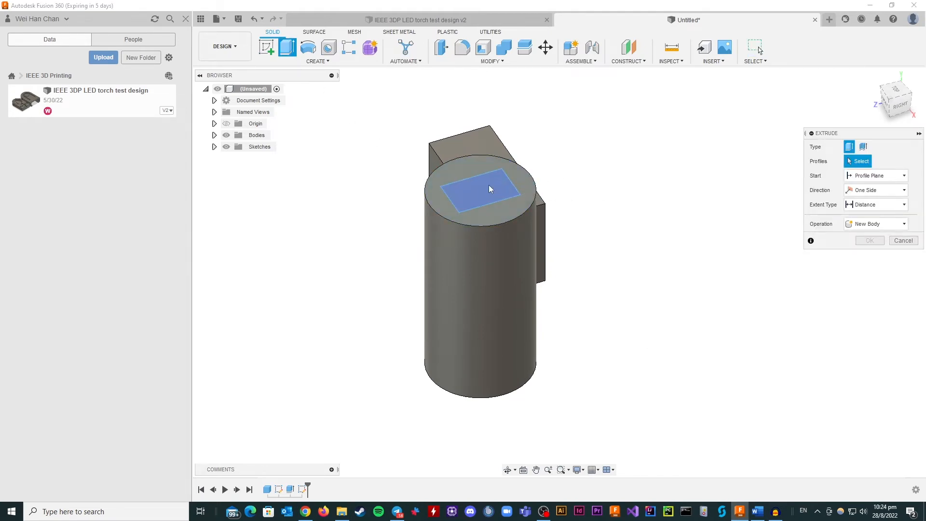
left_click(480, 191)
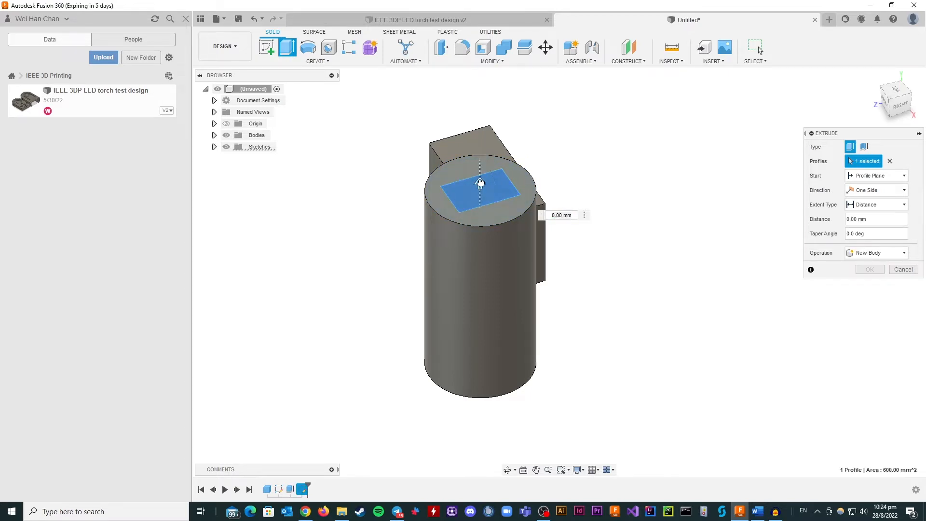
mouse_move(480, 183)
left_mouse_down()
mouse_move(480, 167)
mouse_move(479, 184)
left_mouse_up()
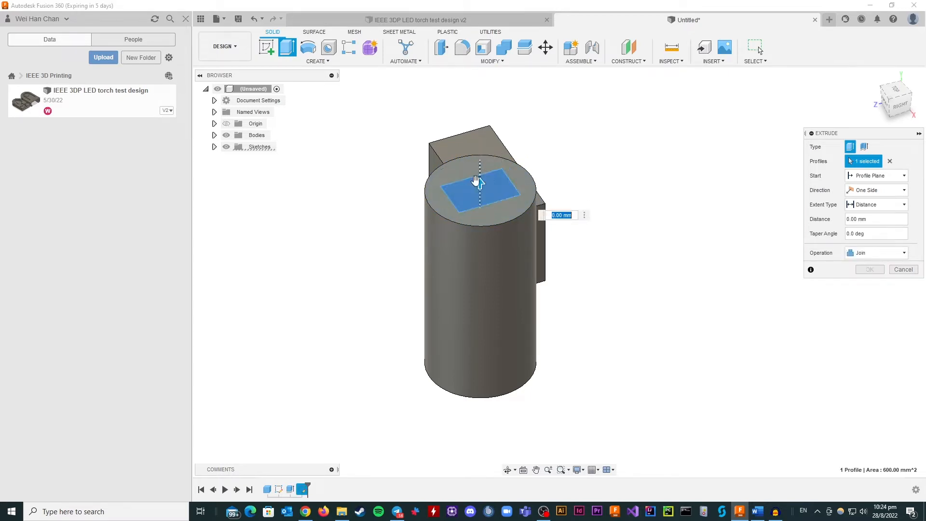
left_click(871, 254)
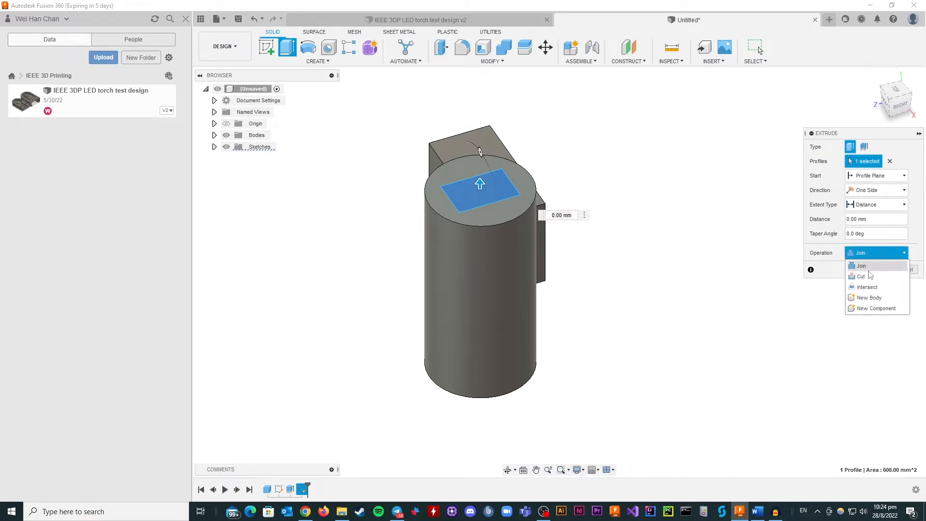
left_click(864, 266)
mouse_move(480, 183)
left_mouse_down()
mouse_move(477, 350)
mouse_move(479, 215)
mouse_move(493, 194)
left_mouse_up()
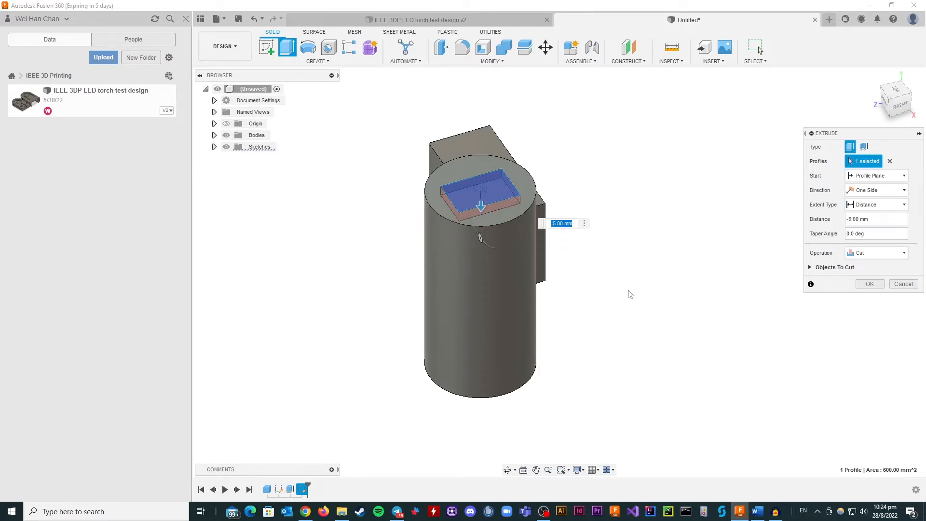
left_click(867, 286)
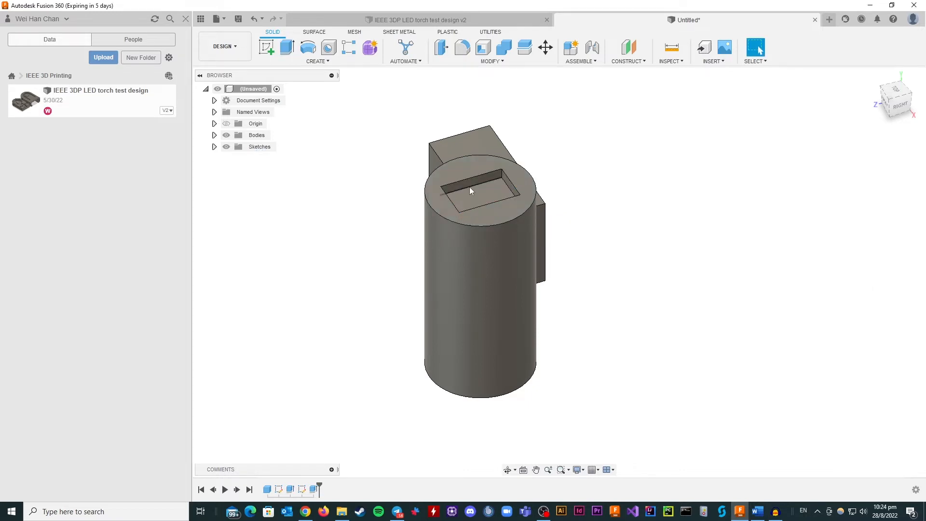
Step: Undo the pocket cut and the rectangle, returning to the open sketch on the cylinder's top face
middle_click_drag(885, 99, 911, 94, "shift")
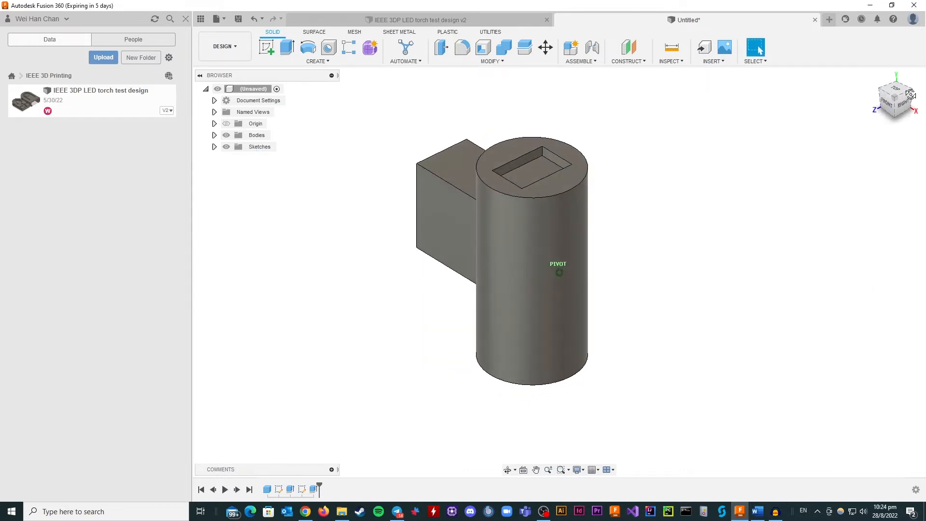
scroll(726, 149, "down", 1)
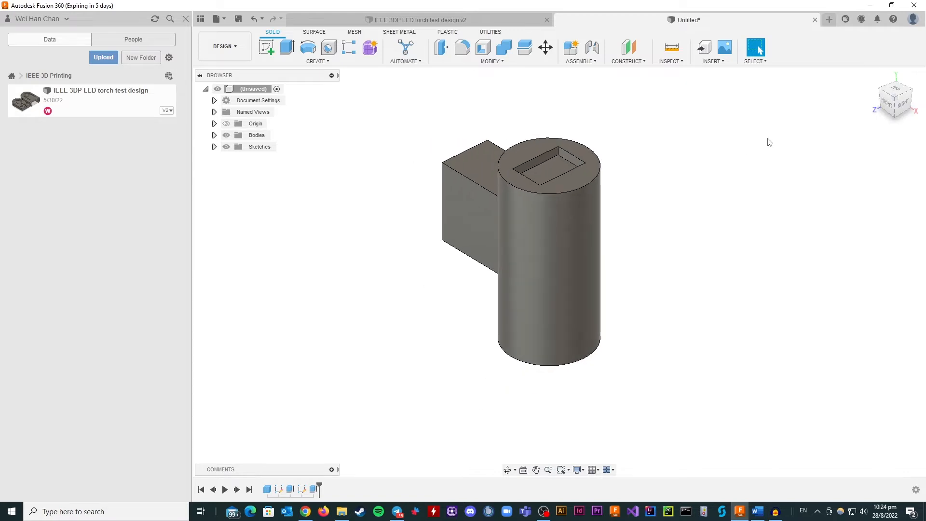
left_click(892, 110)
key("ctrl+z")
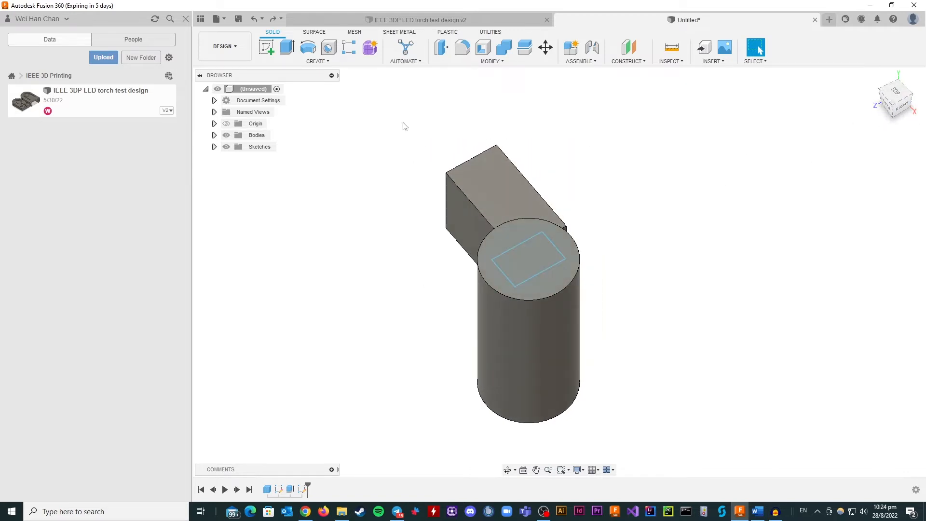
key("ctrl+z")
key("ctrl+z")
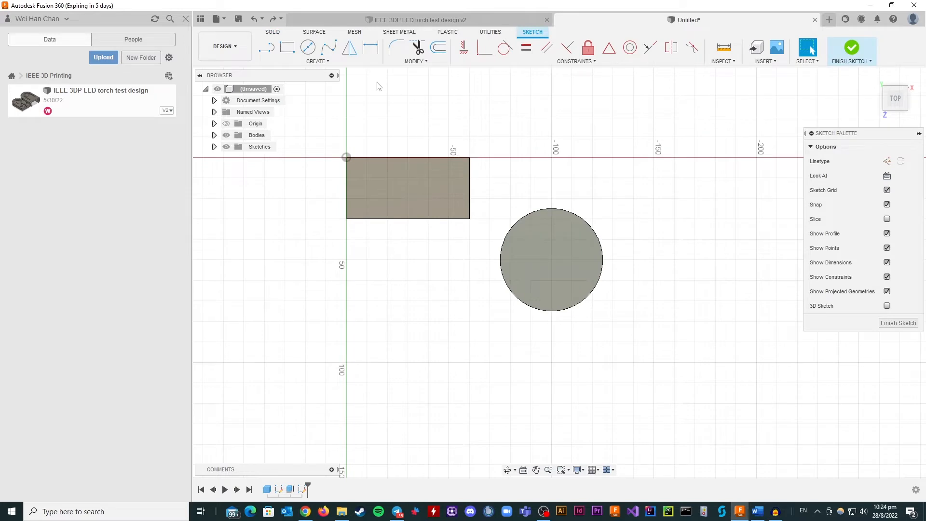
Step: Draw a 40 mm diameter circle concentric with the cylinder's top face and finish the sketch
left_click(307, 48)
left_click(551, 260)
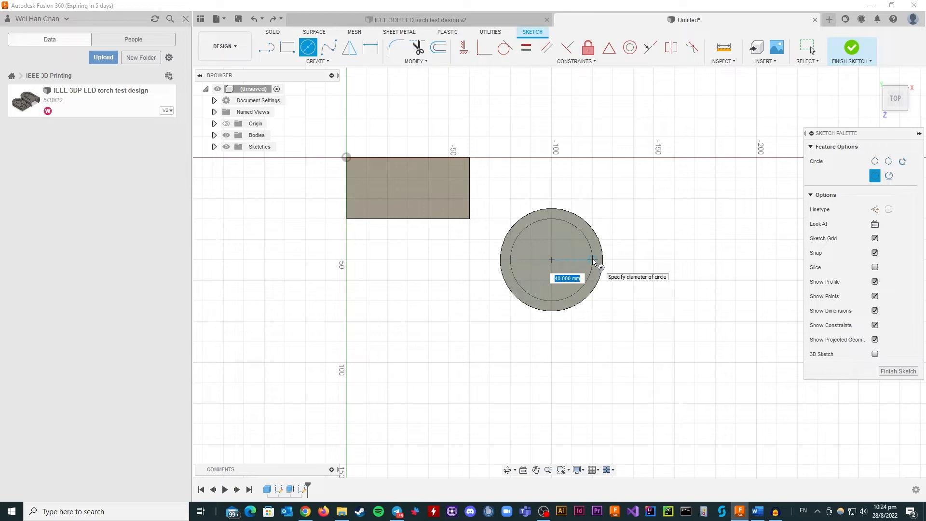
left_click(593, 261)
left_click(852, 47)
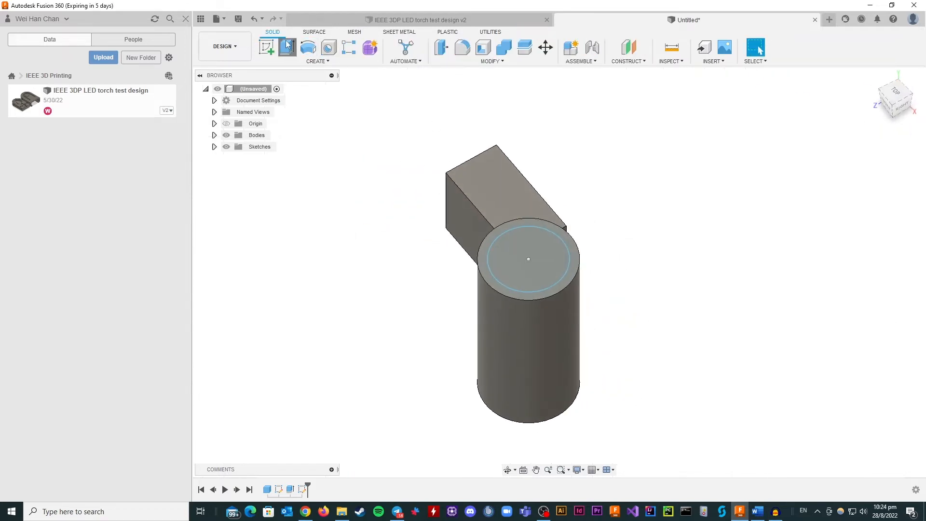
Step: Extrude the outer ring profile -95 mm as a cut, leaving a thin flange at the cylinder's base
left_click(288, 48)
left_click(569, 278)
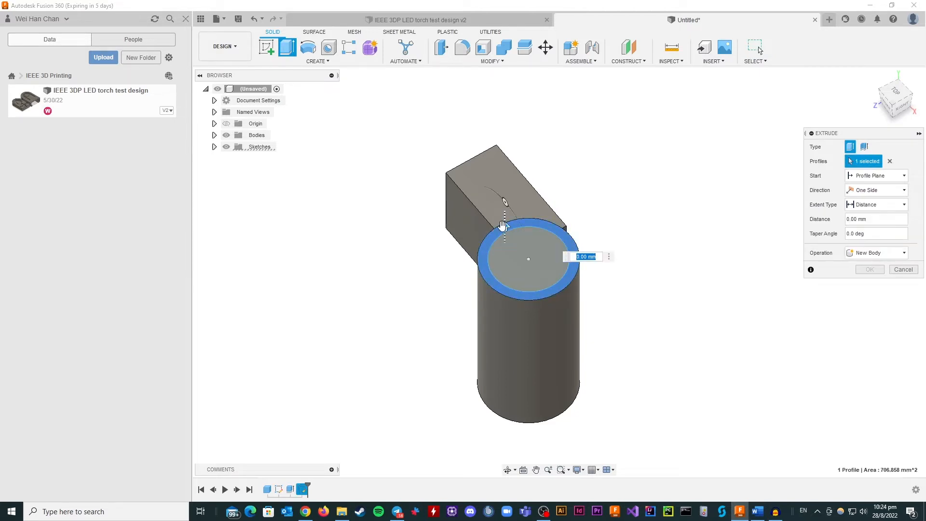
left_click_drag(502, 228, 496, 337)
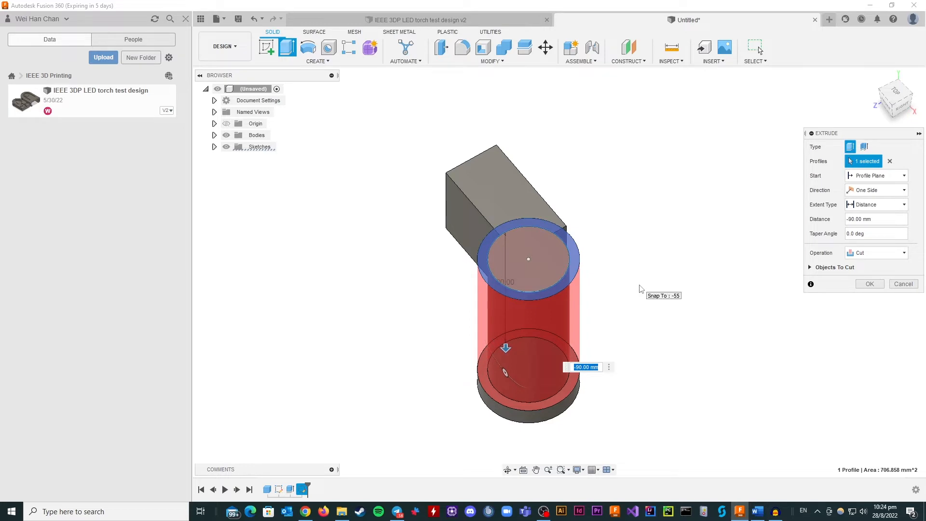
type("-95")
key("Return")
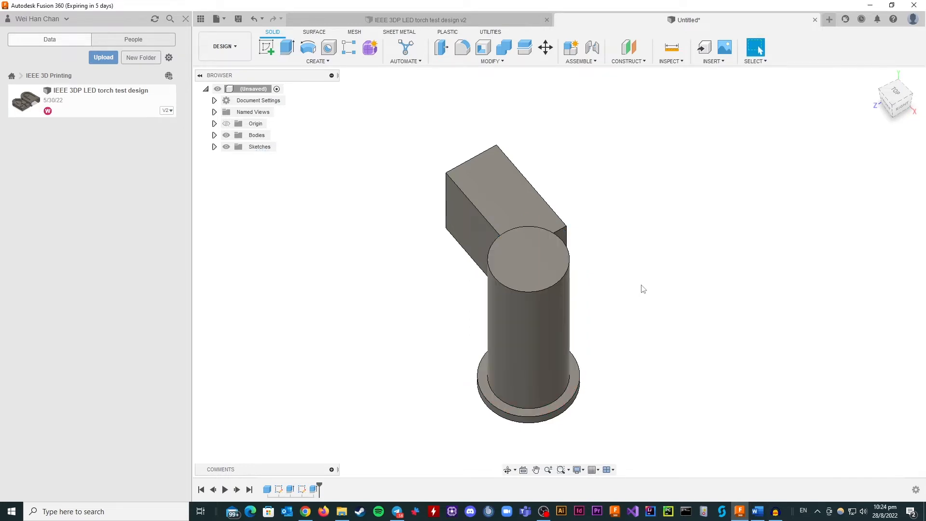
Step: Examine the box and the stepped cylinder with its base flange from several angles and distances
middle_click_drag(890, 100, 911, 84, "shift")
left_click_drag(911, 85, 902, 89)
scroll(617, 270, "up", 2)
scroll(601, 330, "down", 3)
scroll(454, 133, "down", 2)
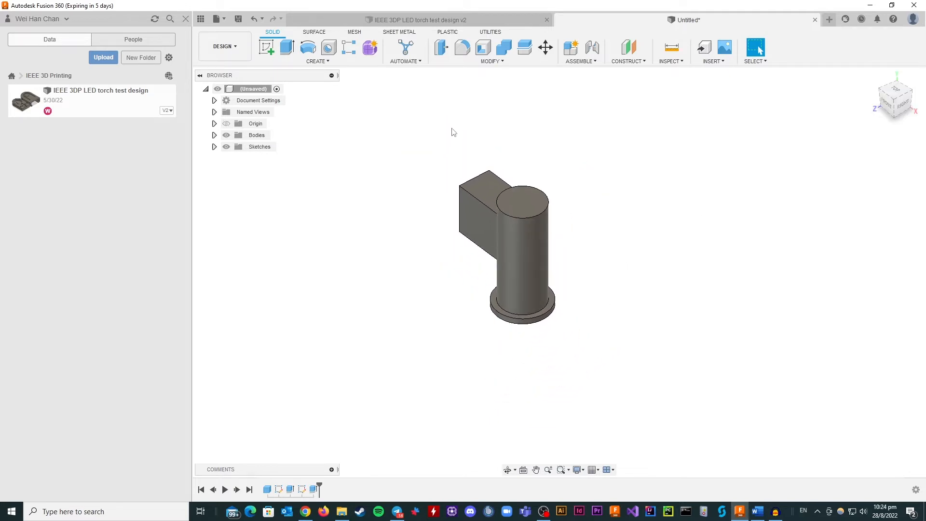
scroll(396, 242, "up", 1)
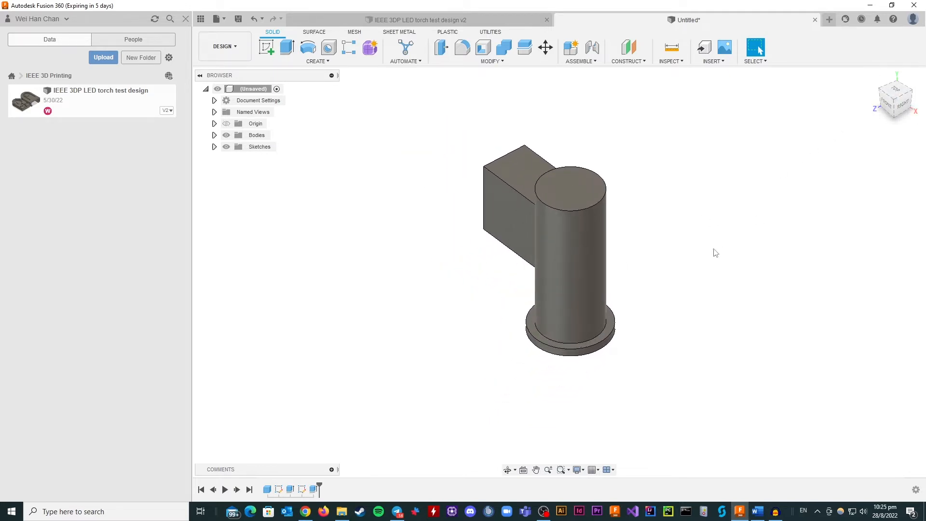
scroll(604, 159, "down", 1)
scroll(603, 159, "up", 2)
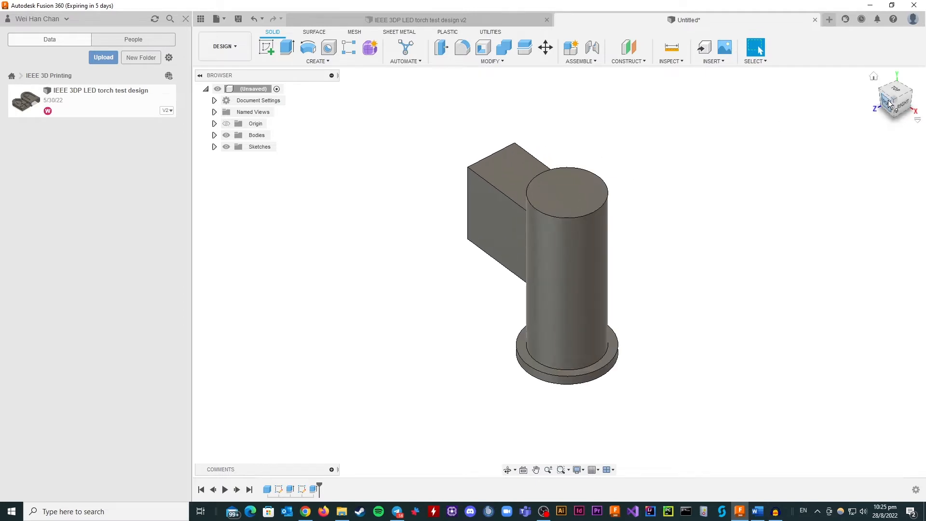
left_click_drag(890, 102, 897, 86)
scroll(474, 293, "up", 2)
scroll(468, 313, "down", 2)
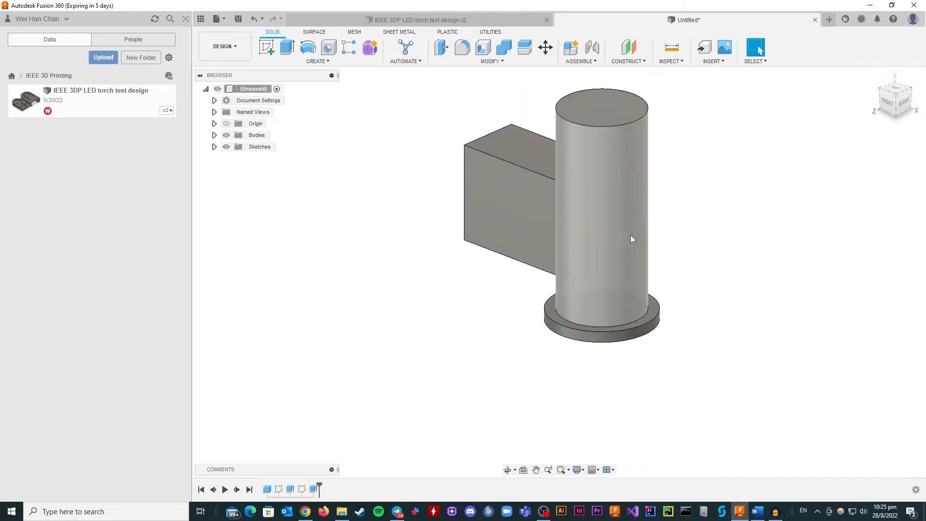
left_click(893, 97)
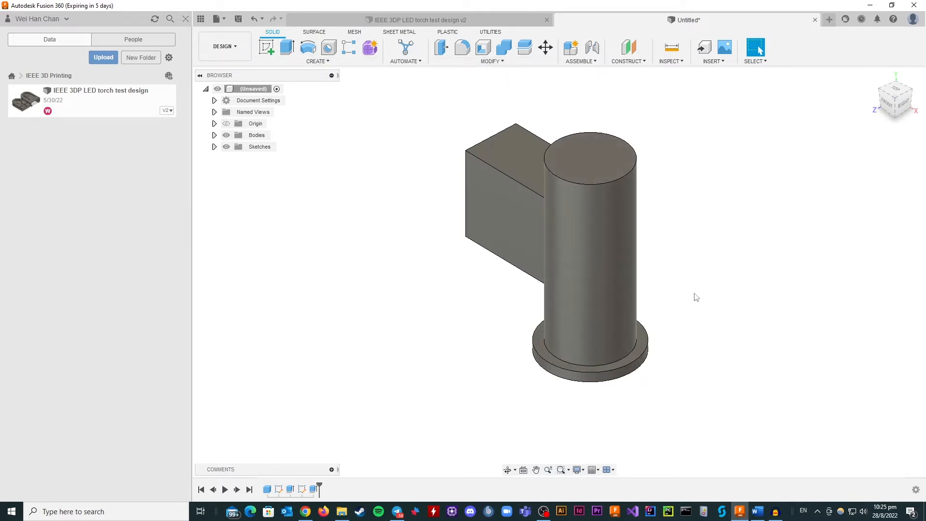
left_click(317, 62)
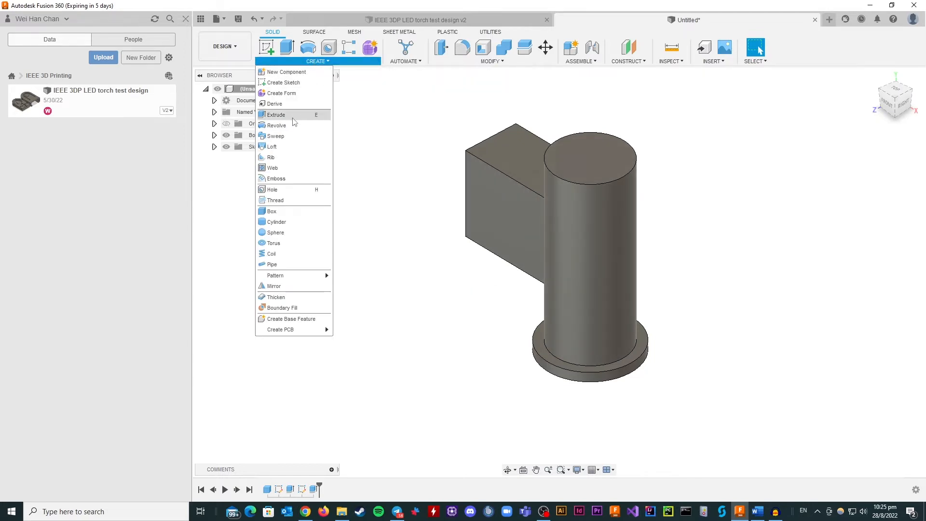
left_click(317, 62)
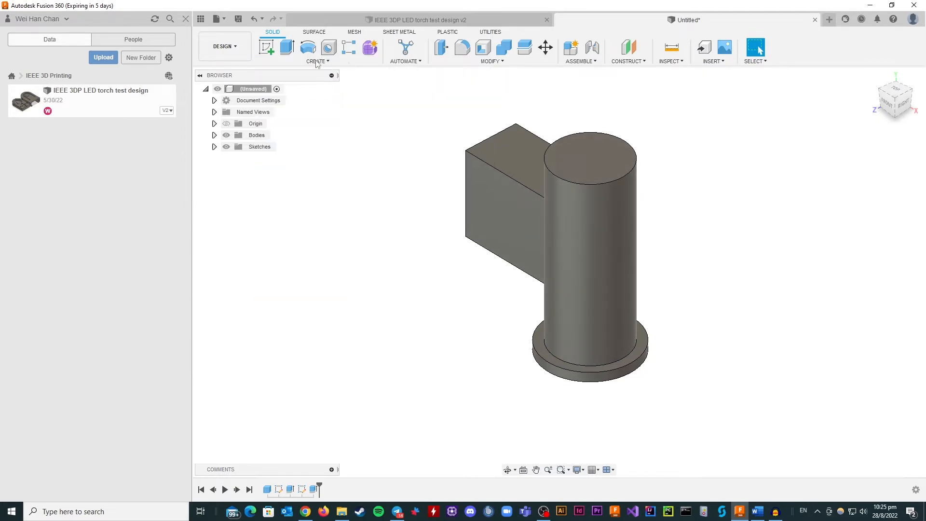
left_click(495, 61)
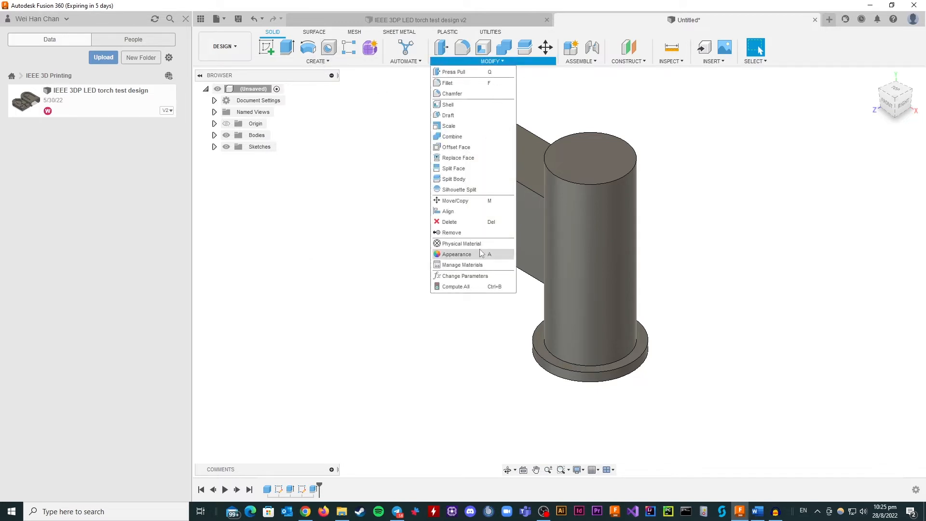
Step: Fillet the inner edge where the cylinder meets its base flange with a 3 mm constant radius
left_click(463, 48)
scroll(626, 345, "up", 2)
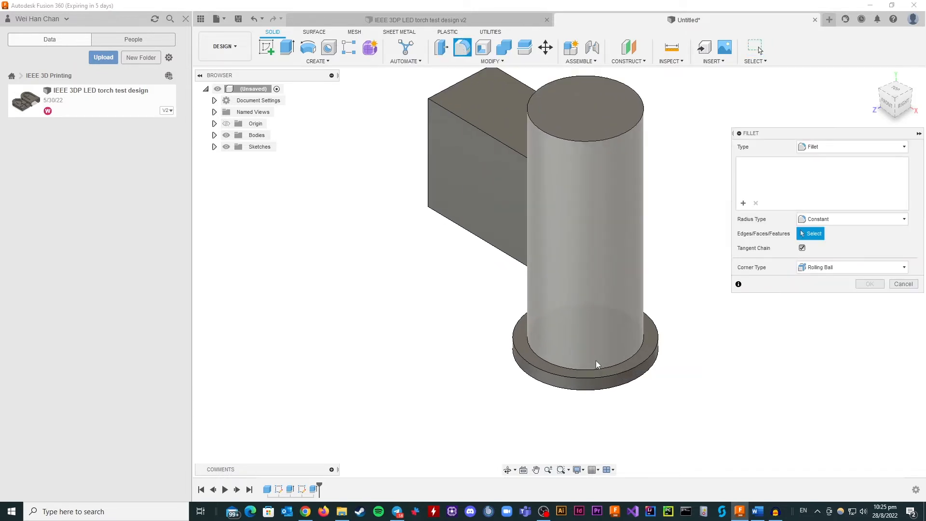
scroll(595, 360, "up", 1)
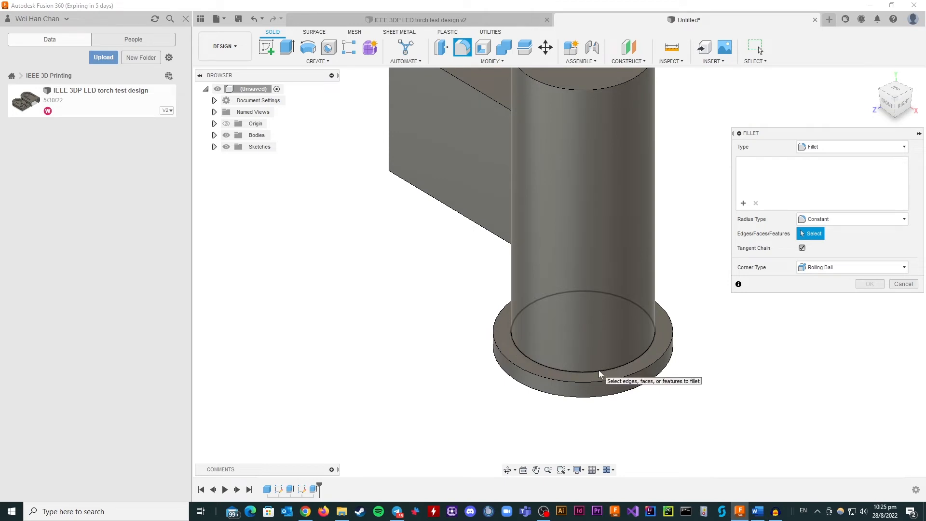
left_click(599, 371)
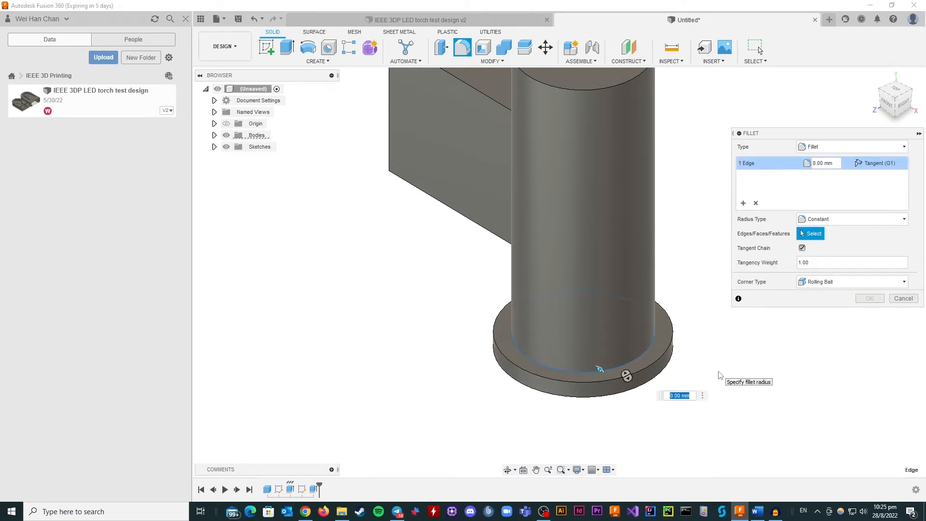
type("5")
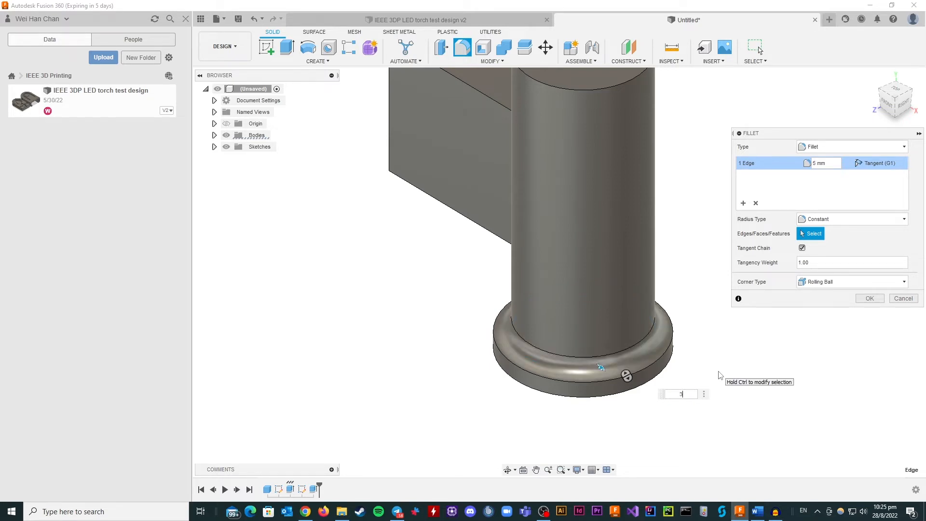
type("3")
key("Return")
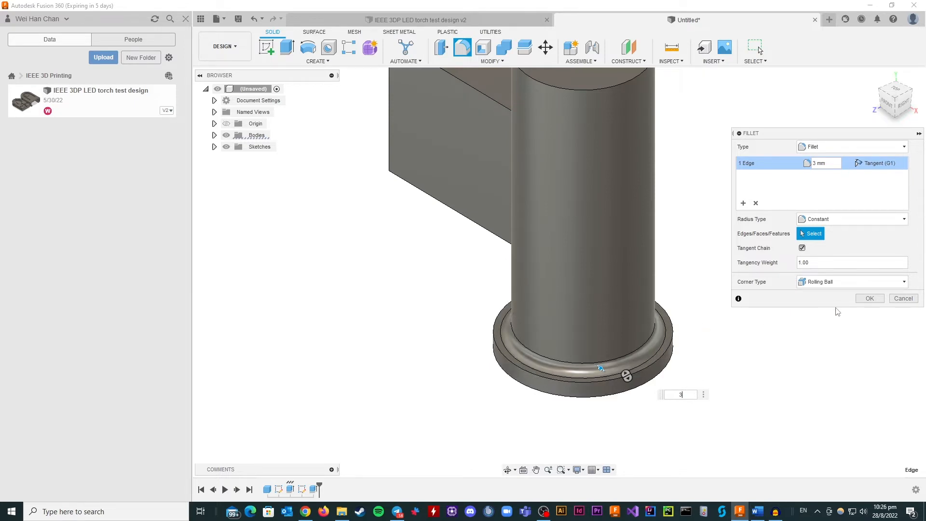
left_click(870, 298)
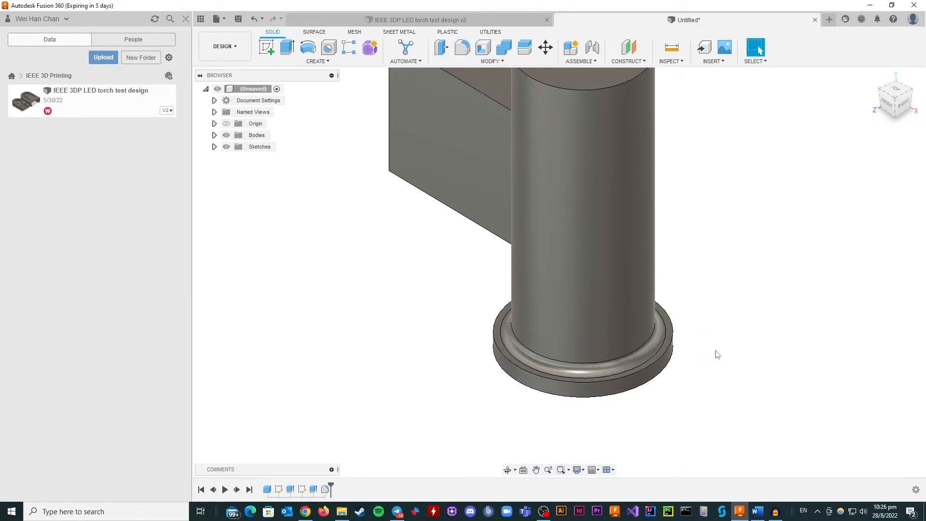
Step: Fillet the upper outer edge of the base flange with a 2 mm radius
key("f")
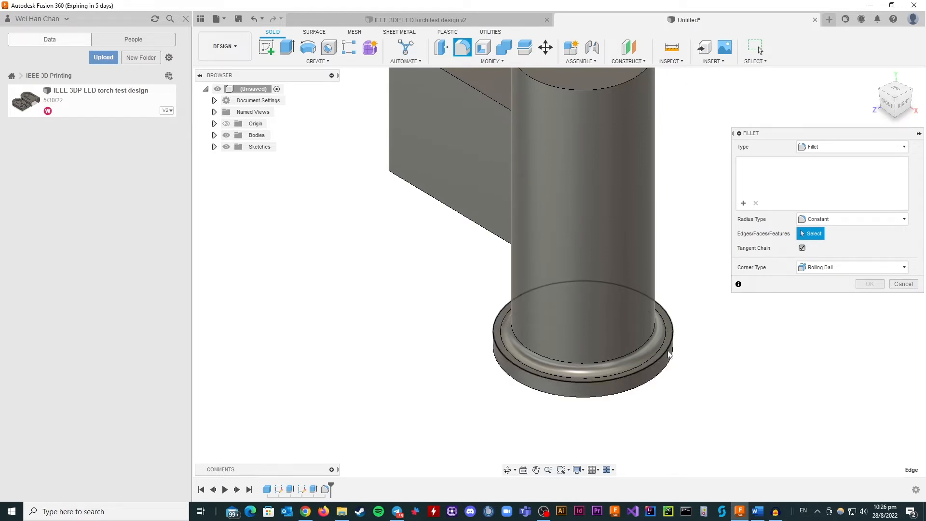
left_click(672, 354)
type("2")
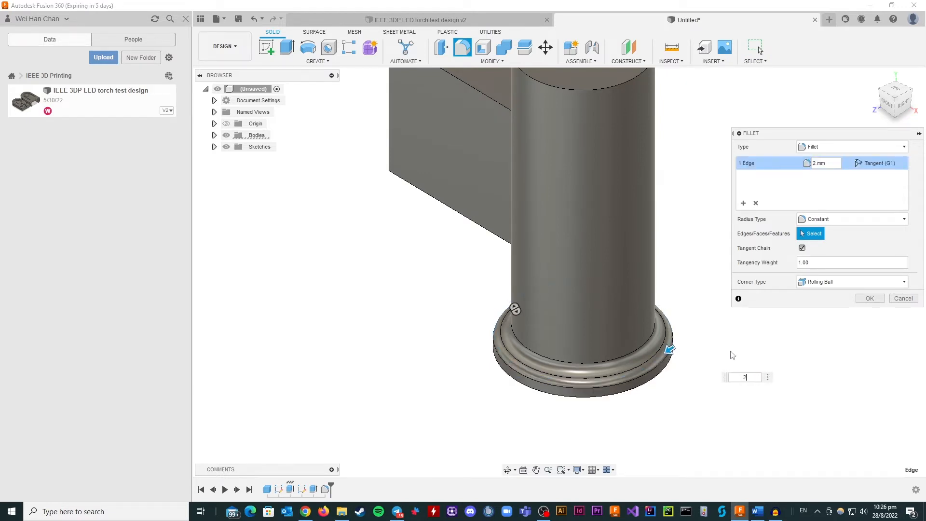
key("Return")
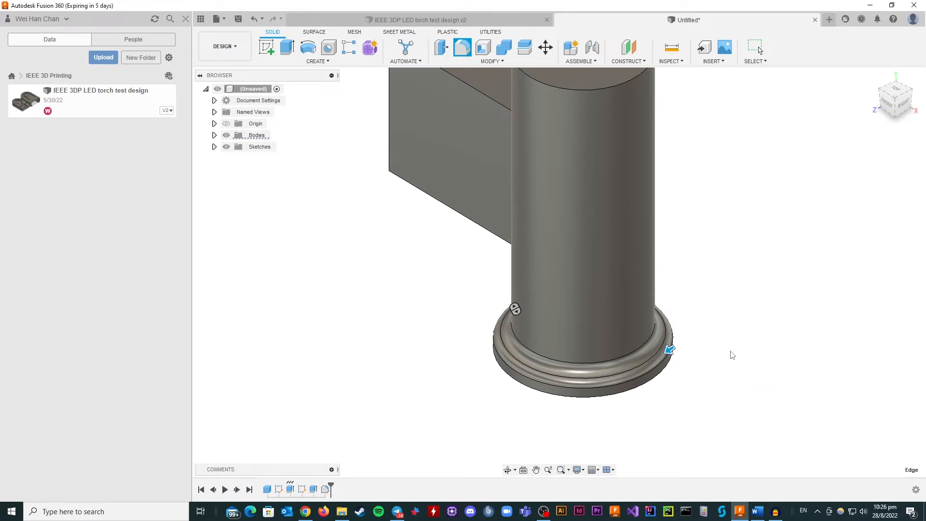
Step: Shell the cylinder open through its top face with a 3 mm inside thickness
scroll(560, 223, "up", 2)
scroll(432, 389, "down", 3)
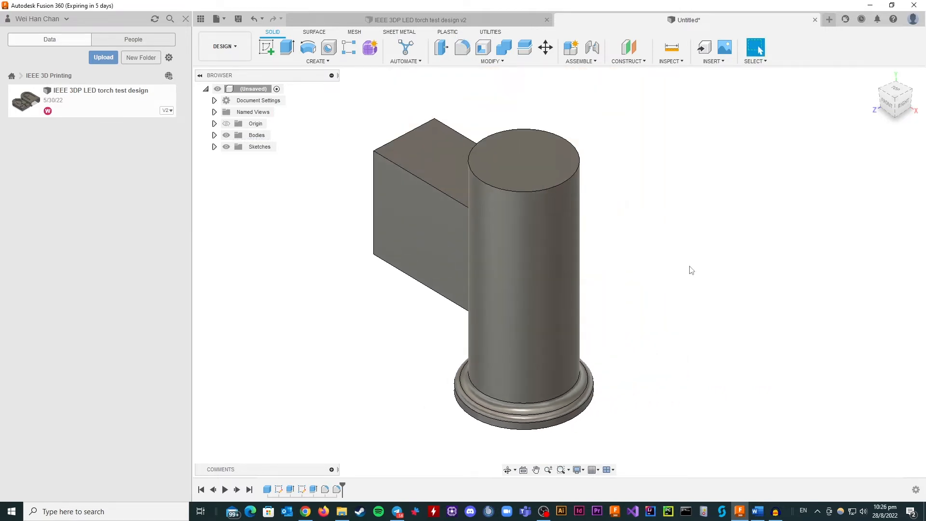
mouse_move(892, 108)
left_mouse_down()
mouse_move(915, 98)
mouse_move(890, 107)
left_mouse_up()
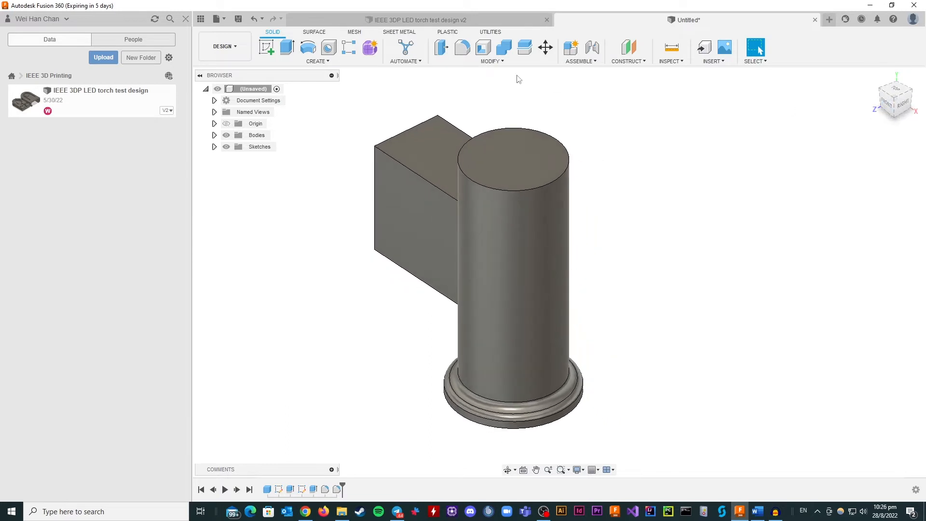
left_click(488, 51)
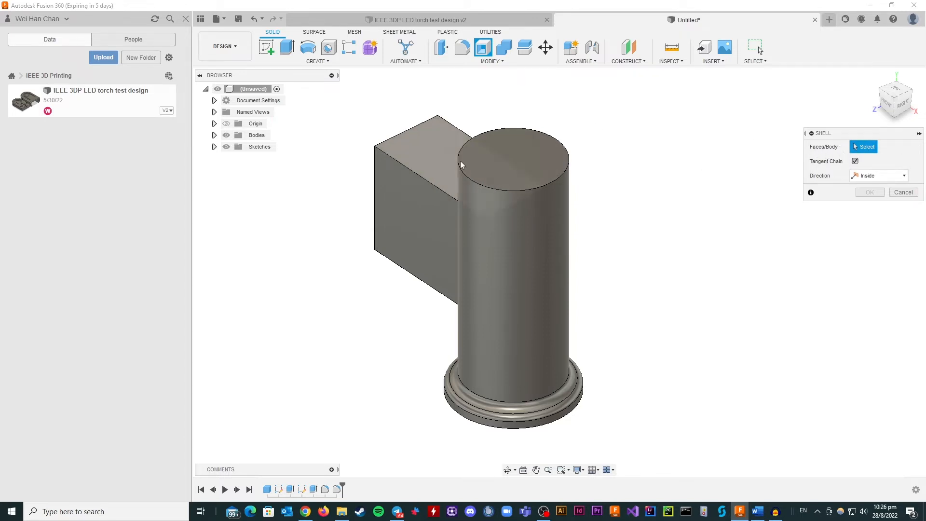
left_click(497, 161)
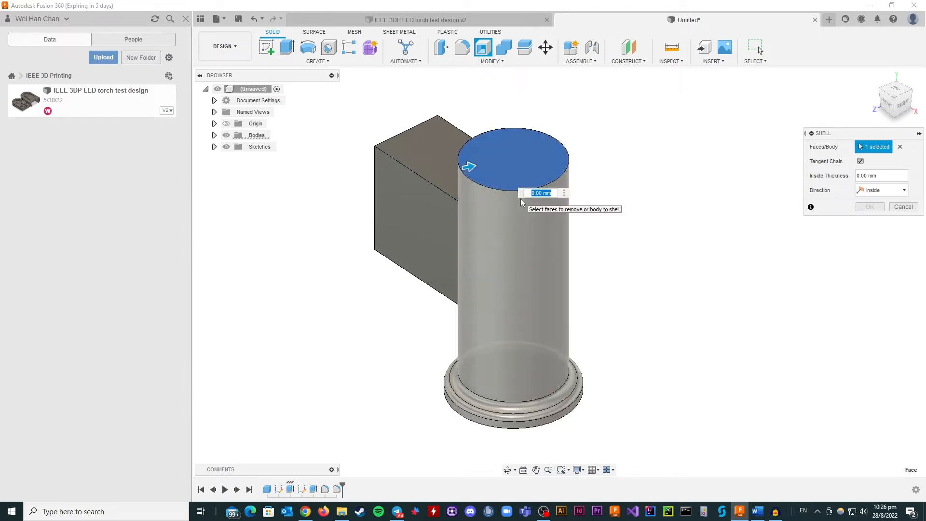
type("5")
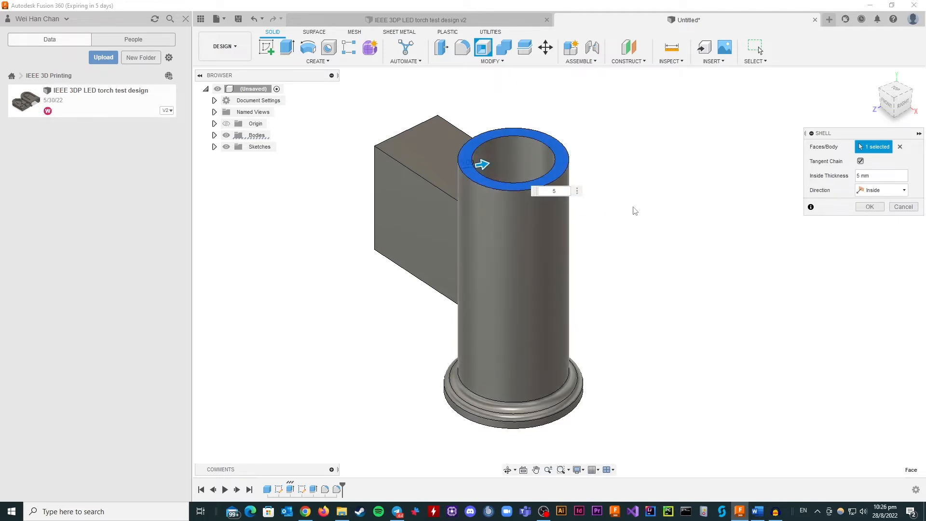
key("BackSpace")
type("3")
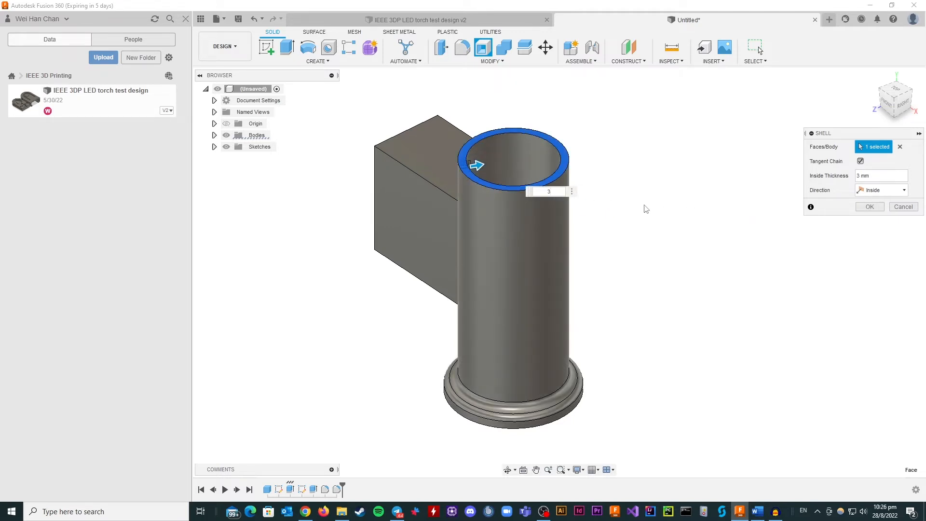
left_click(869, 206)
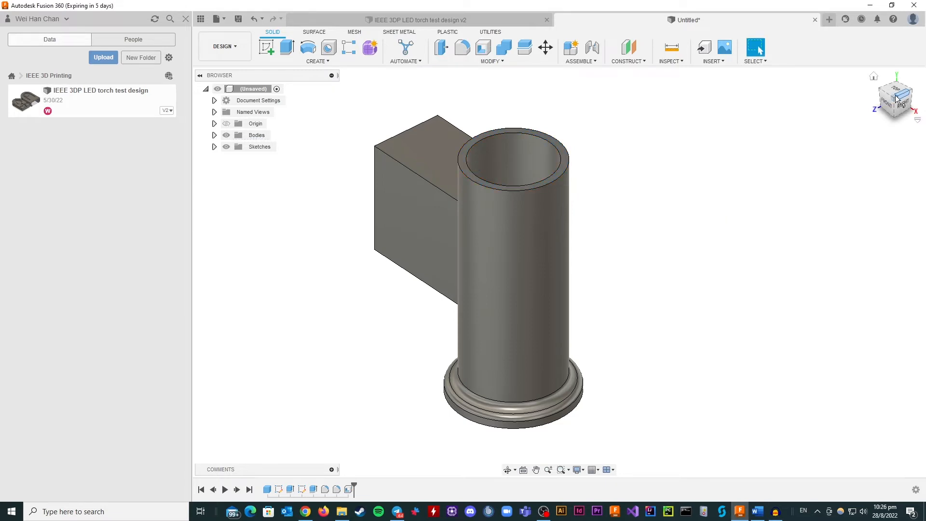
Step: Examine the hollow interior of the shelled cylinder from above and up close
mouse_move(893, 100)
left_mouse_down()
mouse_move(896, 127)
mouse_move(890, 94)
mouse_move(896, 121)
left_mouse_up()
scroll(695, 128, "up", 2)
scroll(675, 155, "down", 4)
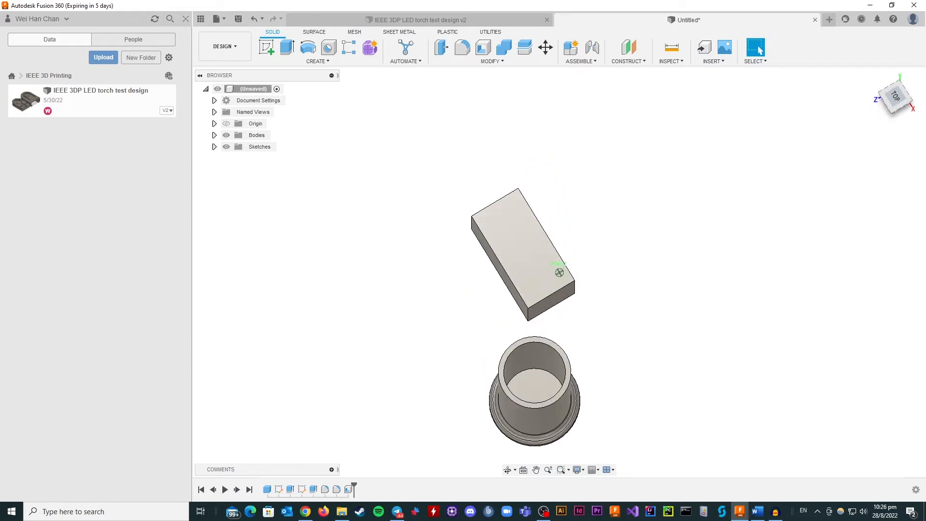
scroll(661, 172, "up", 1)
scroll(573, 309, "up", 5)
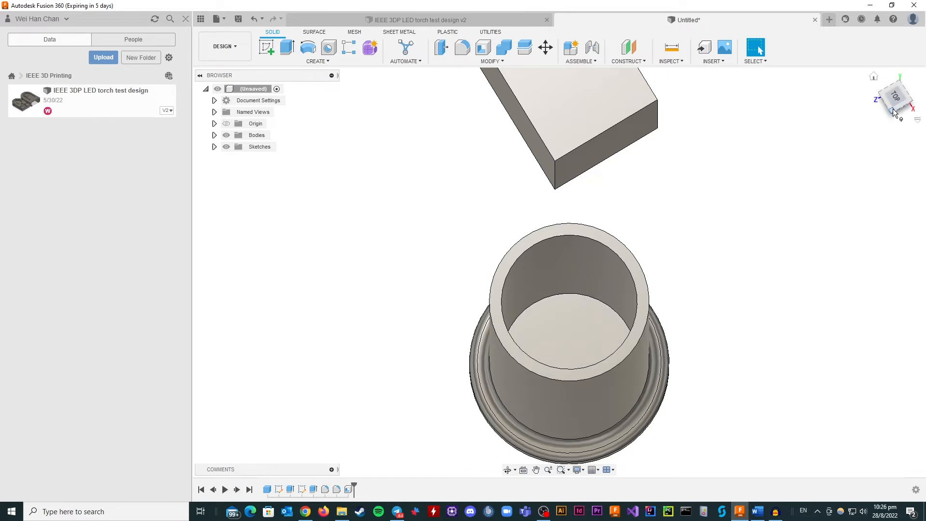
mouse_move(896, 114)
left_mouse_down()
mouse_move(894, 83)
mouse_move(892, 100)
left_mouse_up()
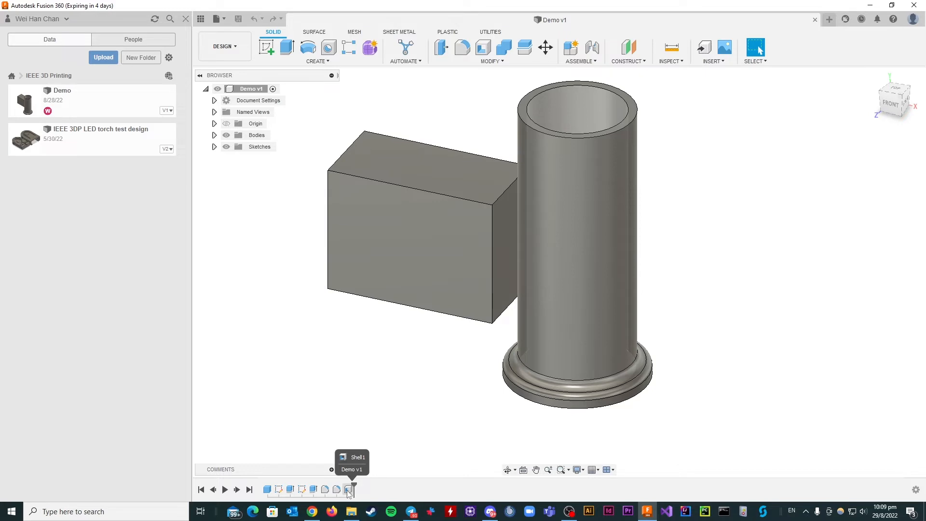
Step: Roll the design history back to just before the Shell feature
left_click(348, 491)
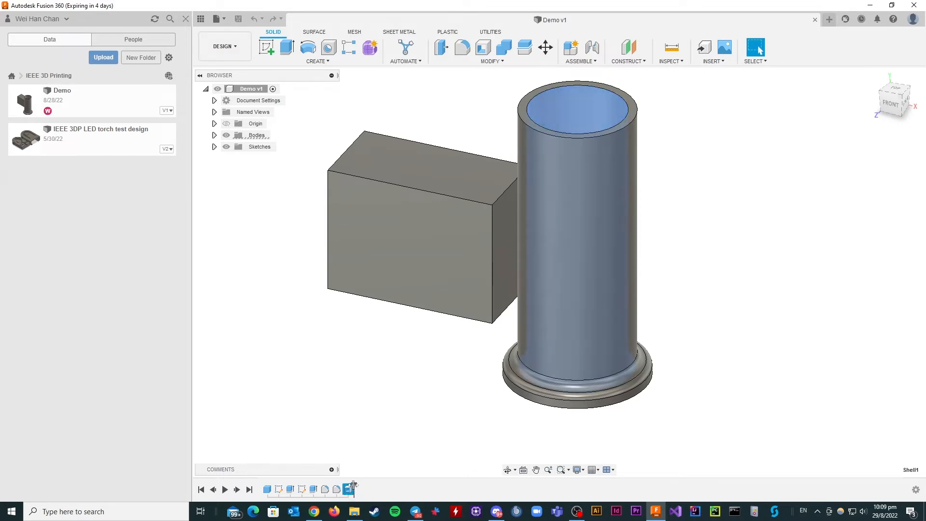
left_click_drag(347, 485, 341, 486)
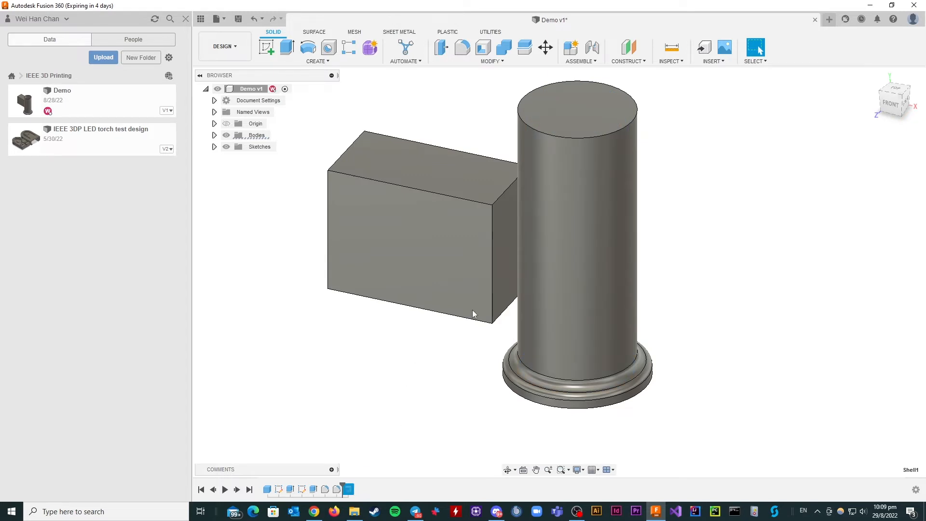
left_click_drag(890, 97, 872, 100)
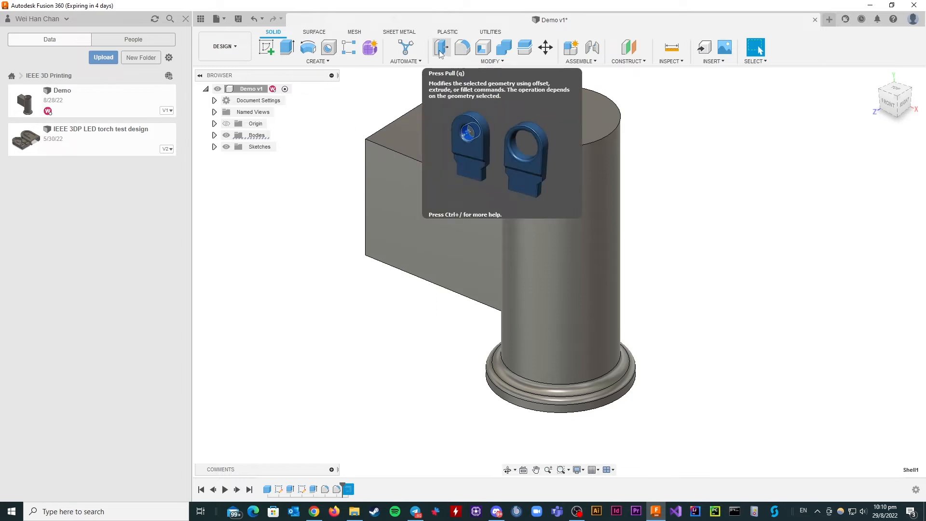
Step: Try offsetting the cylinder's side face outward by 2 mm with Press Pull, then return the offset to 0 mm
left_click(440, 51)
left_click(545, 299)
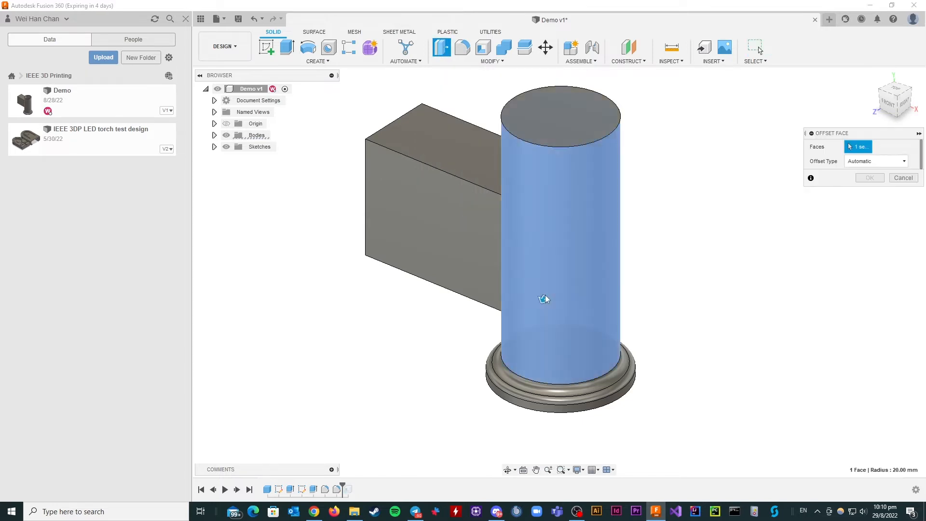
left_click_drag(543, 299, 542, 300)
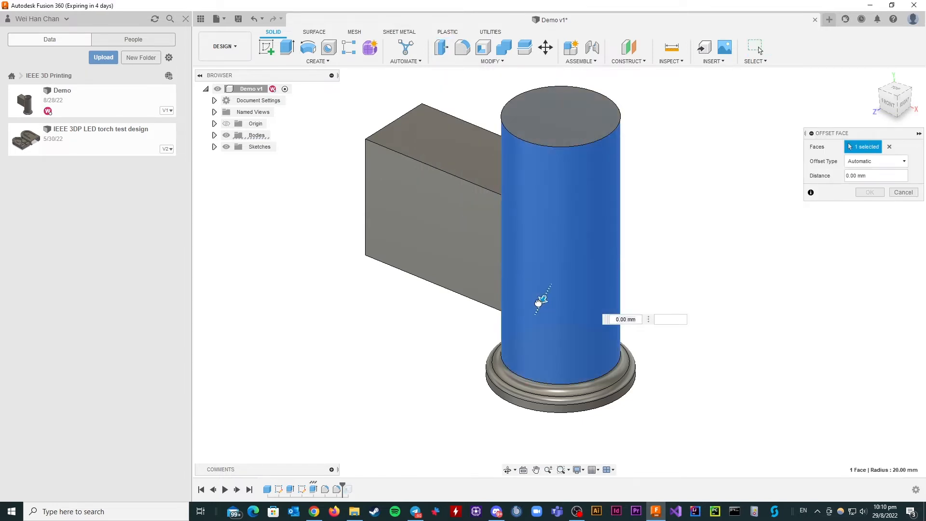
scroll(540, 301, "down", 2)
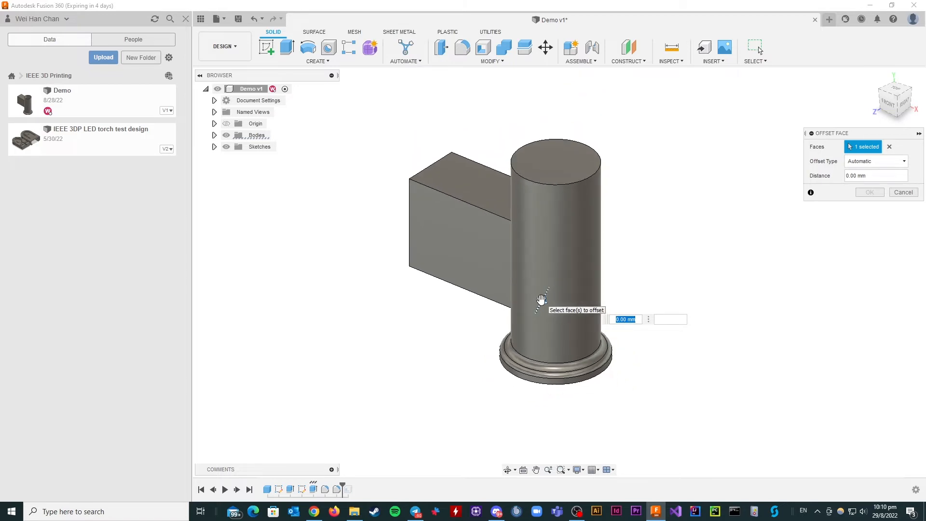
scroll(541, 300, "up", 3)
left_click(543, 303)
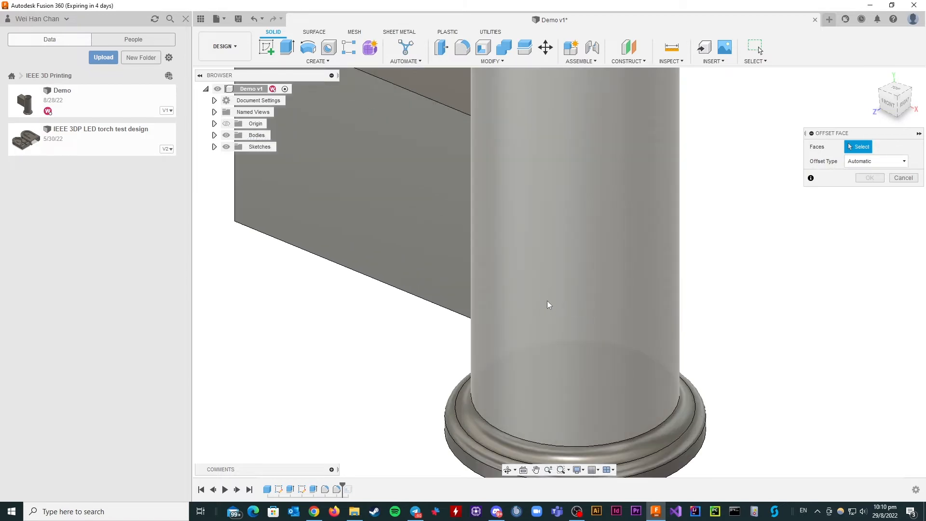
left_click(548, 189)
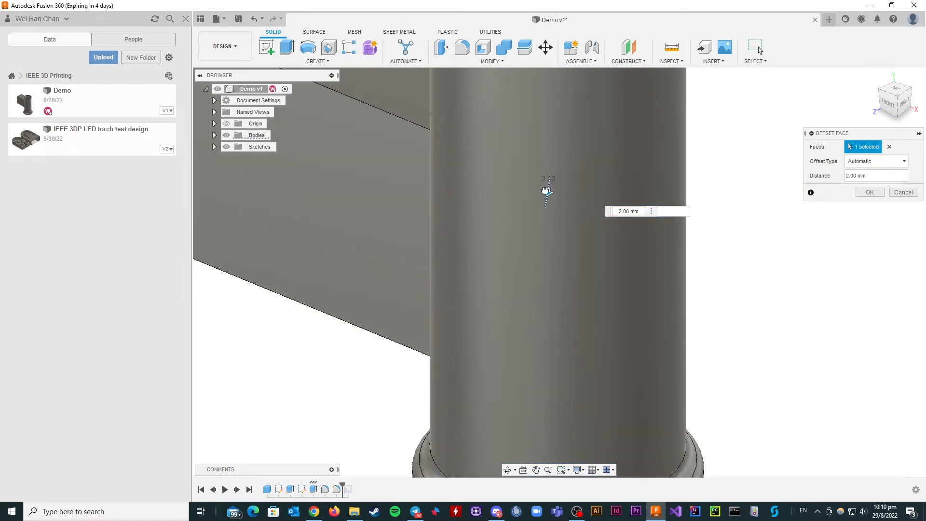
scroll(517, 200, "down", 3)
scroll(526, 199, "down", 1)
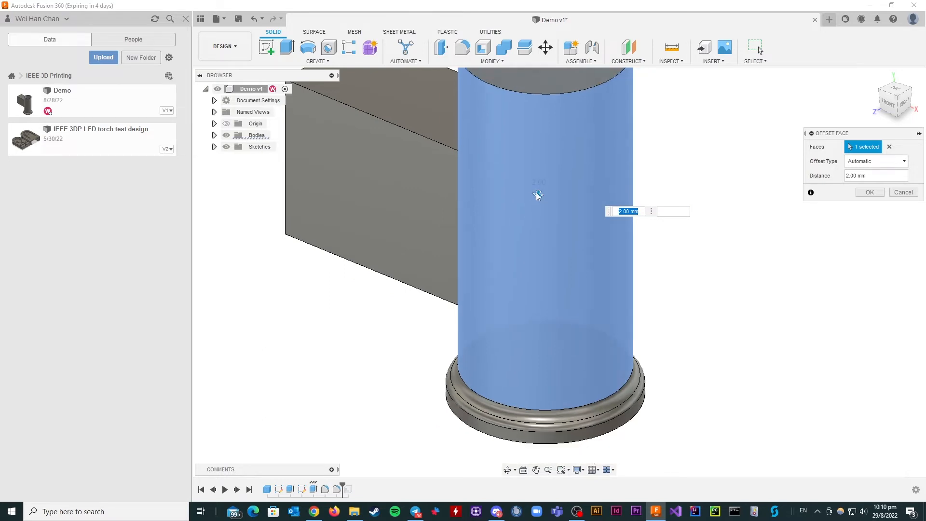
left_click_drag(538, 192, 538, 195)
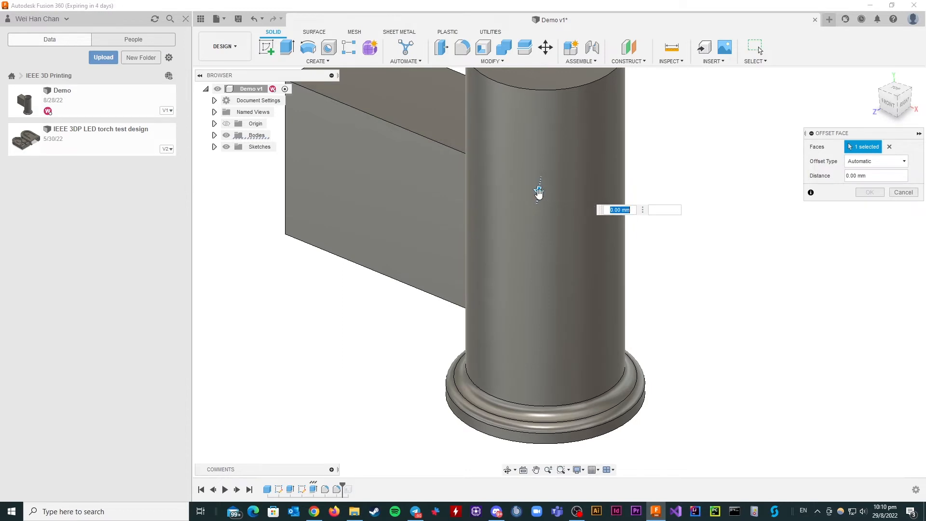
Step: Offset the outer side face of the base flange inward with Press Pull
key("q")
left_click(606, 433)
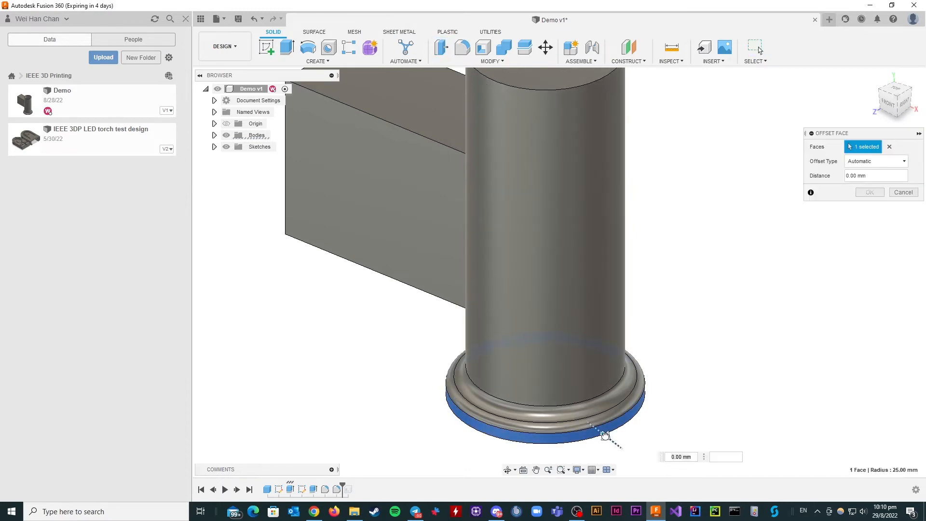
left_click_drag(606, 435, 589, 427)
key("Return")
Step: Fillet the bottom outer edge of the base flange with a 1 mm radius
left_click_drag(893, 101, 888, 106)
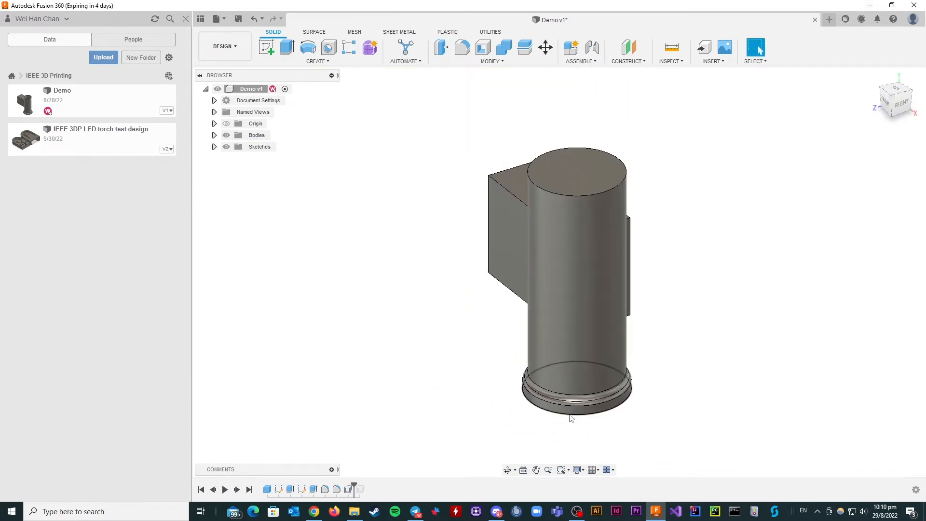
key("f")
left_click(602, 415)
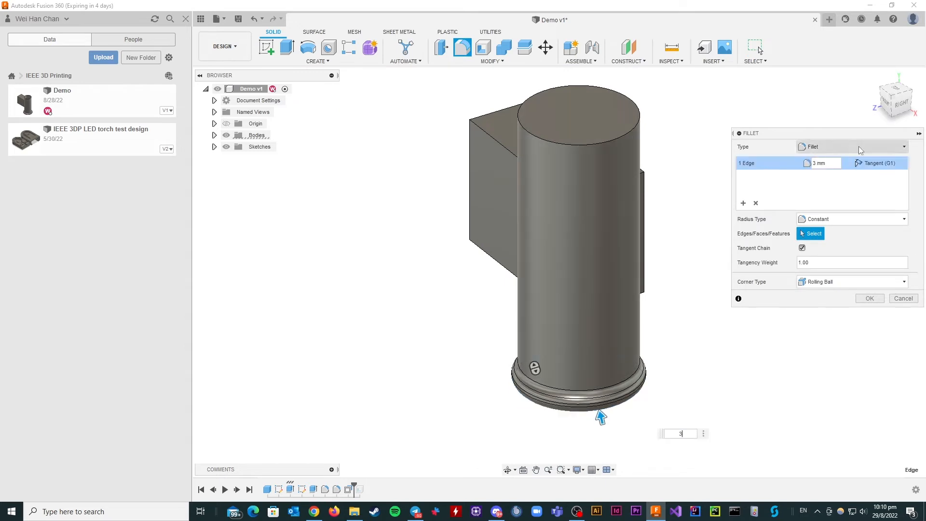
type("1")
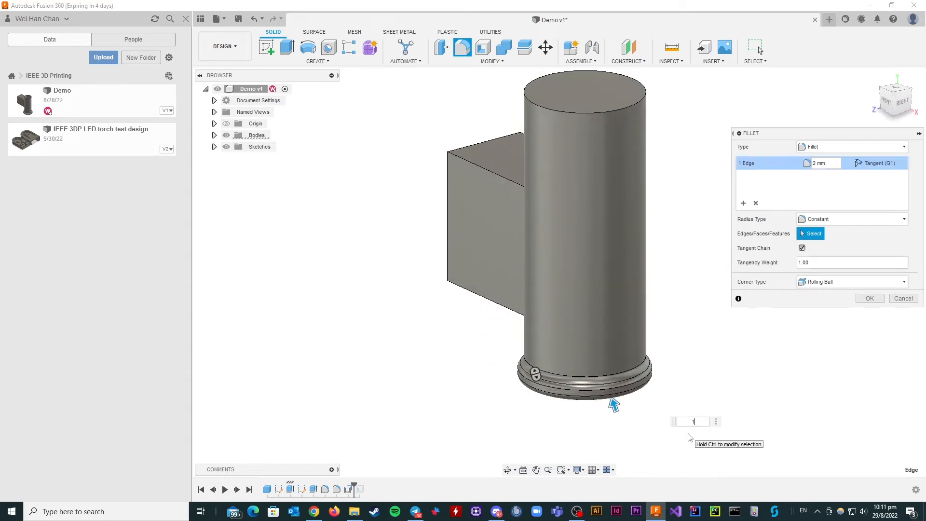
key("Return")
scroll(549, 384, "up", 3)
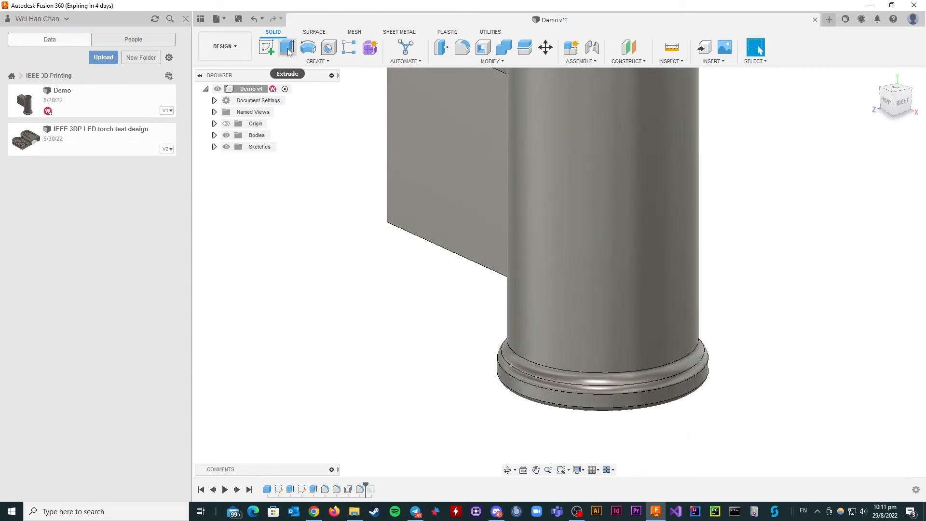
key("q")
left_click(550, 386)
key("Escape")
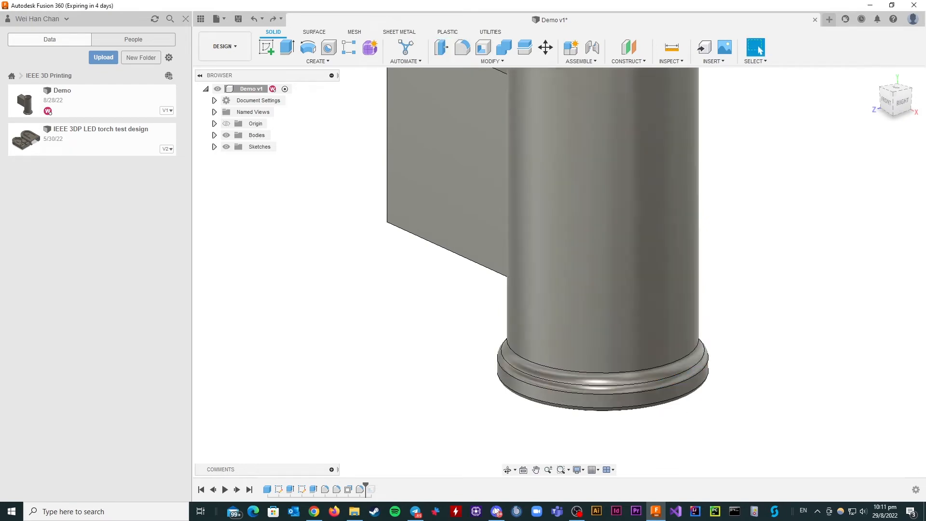
Step: Sketch a 34 mm diameter circle centred on the cylinder's top face and finish the sketch
middle_click_drag(887, 146, 923, 132, "shift")
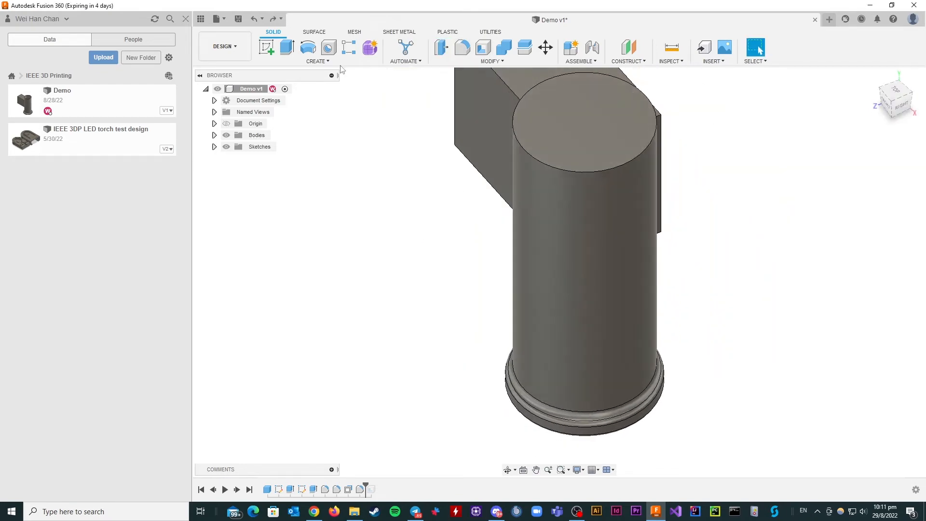
left_click(266, 47)
left_click(600, 154)
left_click(308, 47)
left_click(548, 259)
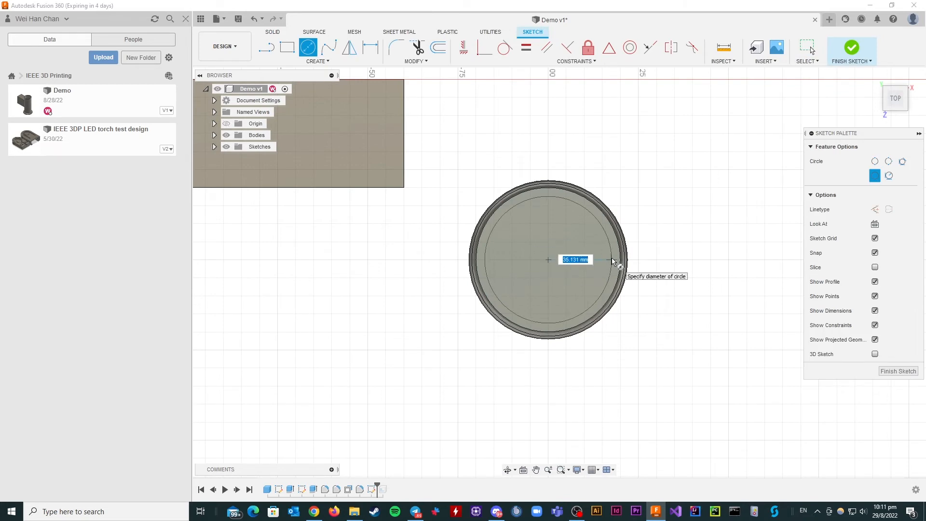
type("34")
key("Return")
left_click(852, 47)
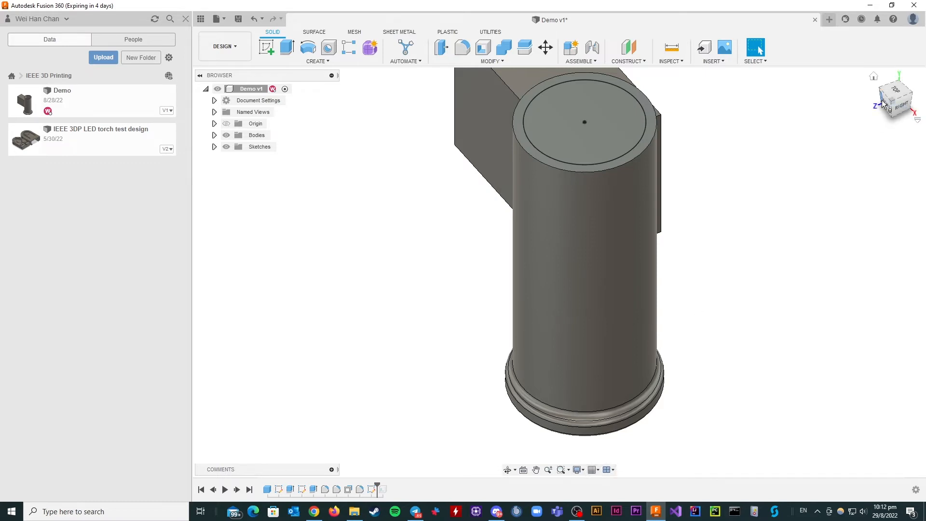
Step: Change the model's visual style to Wireframe
left_click_drag(886, 103, 898, 93)
left_click(577, 511)
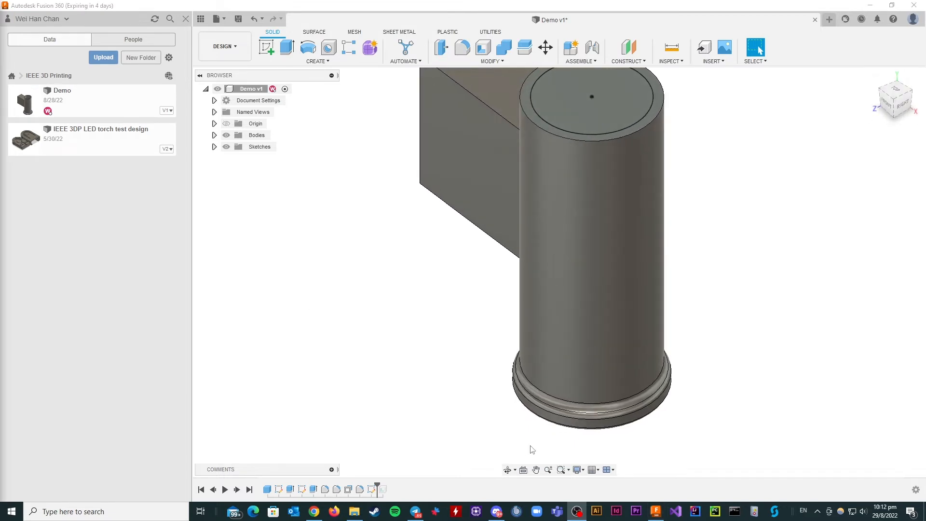
left_click(582, 474)
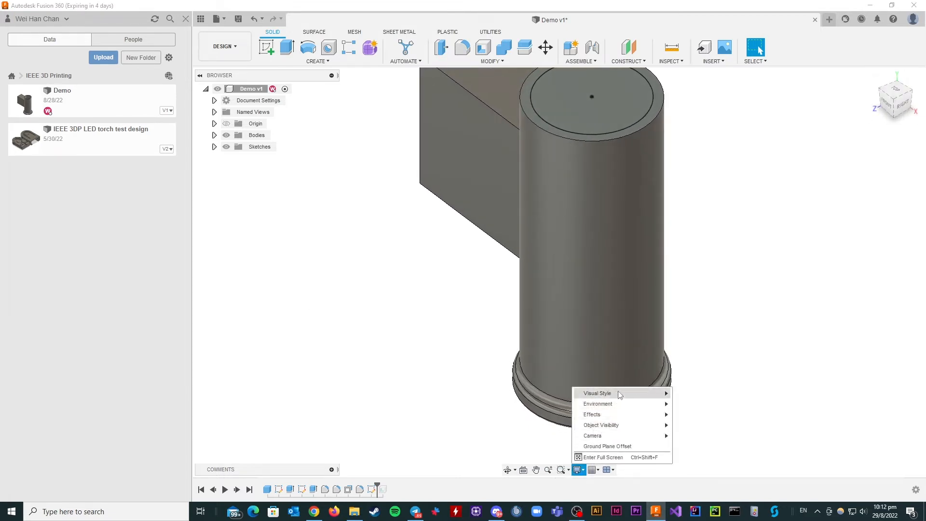
mouse_move(621, 395)
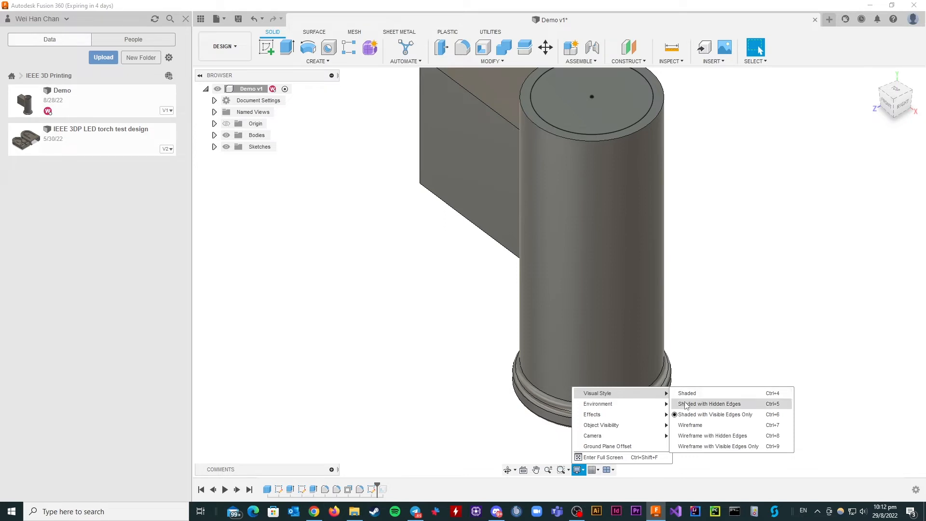
left_click(695, 426)
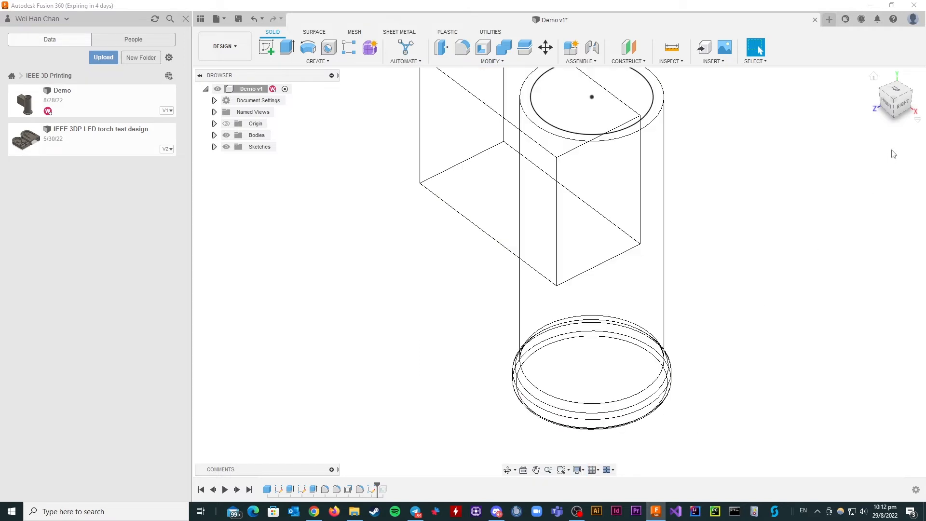
Step: Extrude the circle profile 95 mm down into the cylinder as a cut
left_click_drag(895, 98, 915, 101)
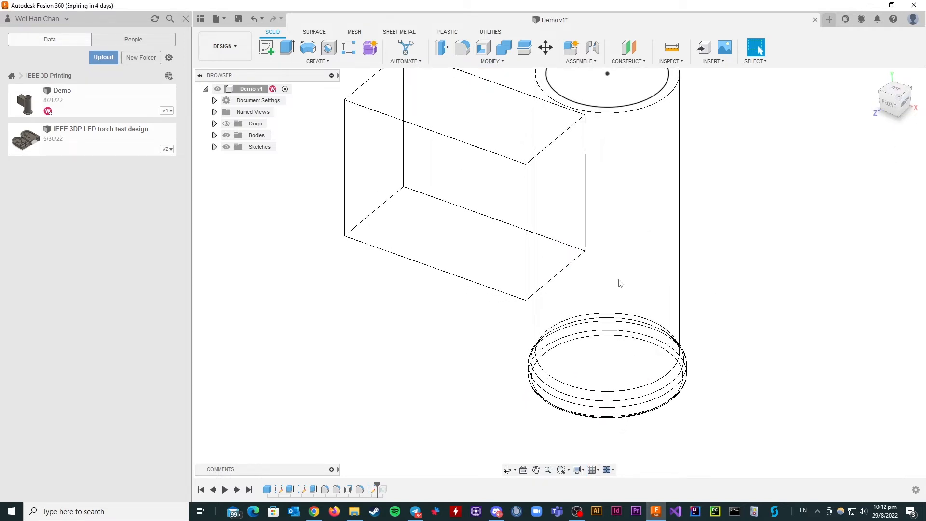
scroll(444, 429, "down", 2)
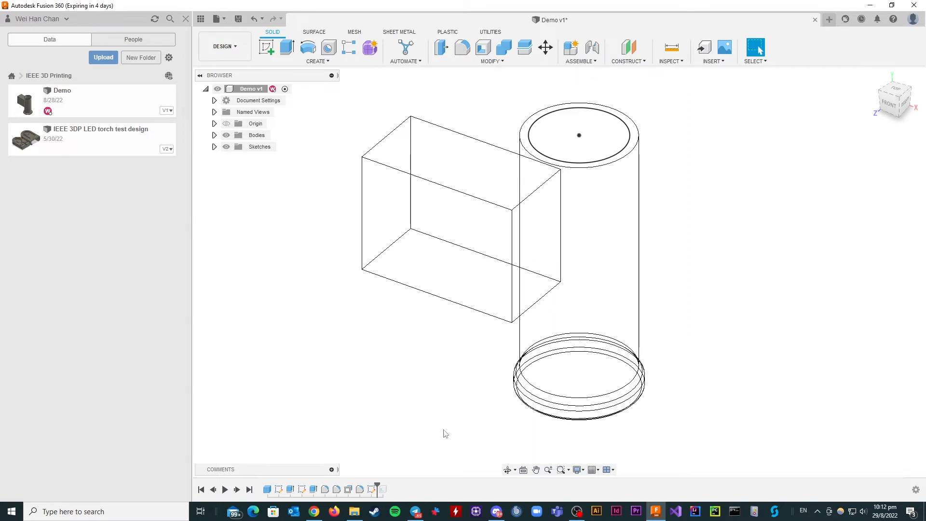
left_click(287, 48)
left_click(579, 135)
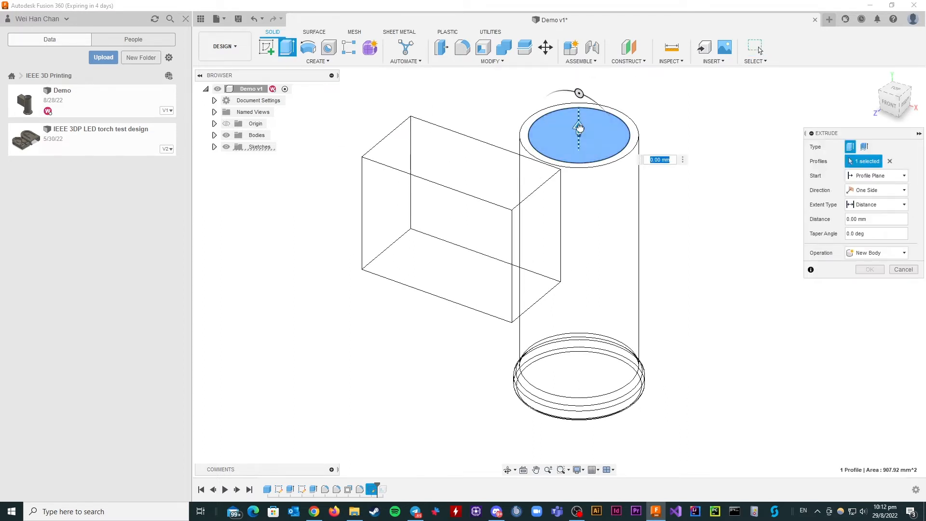
left_click_drag(581, 94, 571, 368)
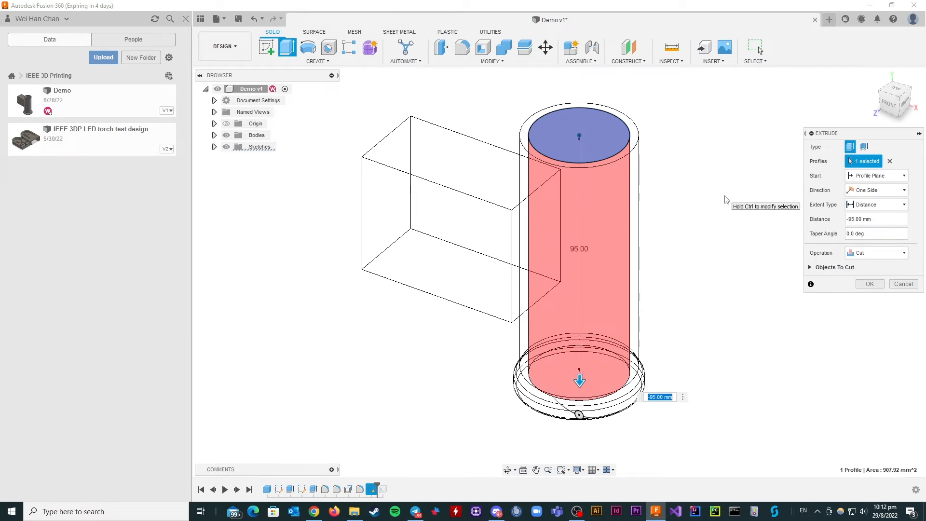
key("Return")
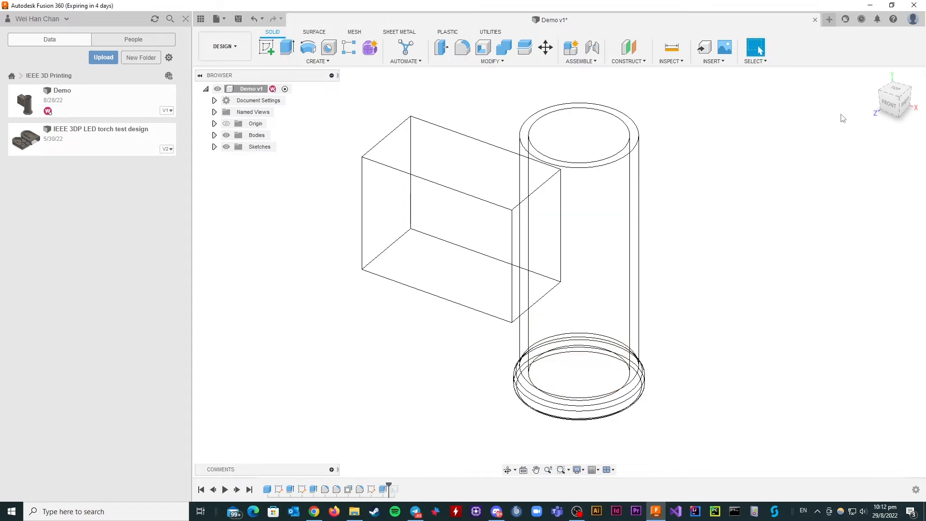
Step: Compare the hollowed cylinder in the Shaded with Visible Edges Only and Wireframe visual styles
left_click_drag(886, 106, 876, 96)
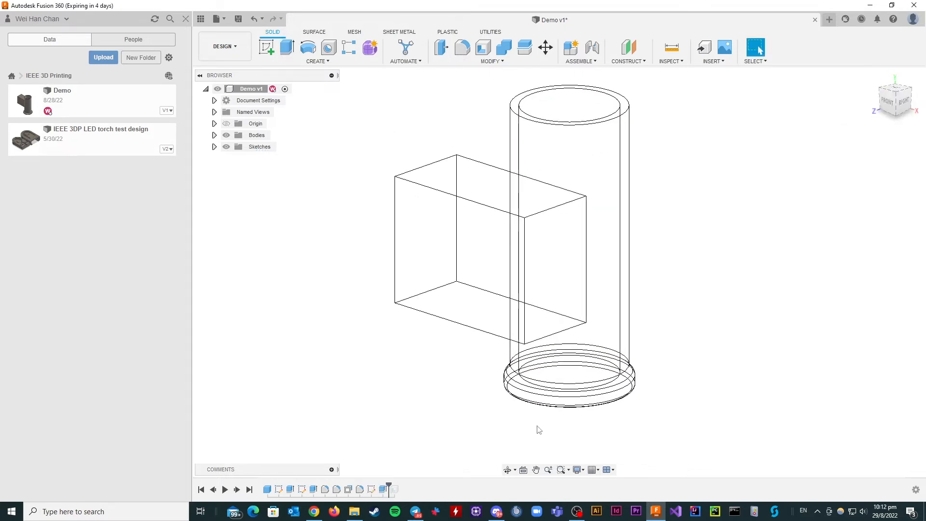
left_click(577, 470)
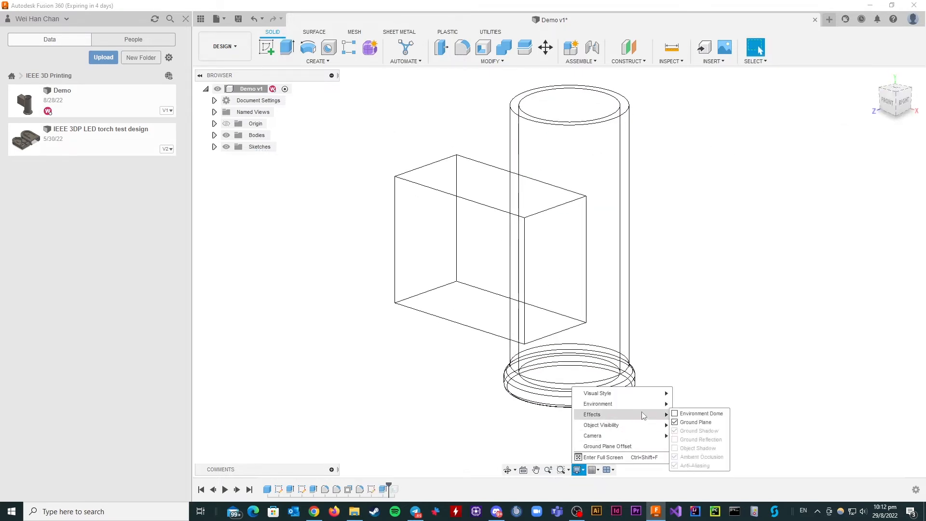
mouse_move(653, 393)
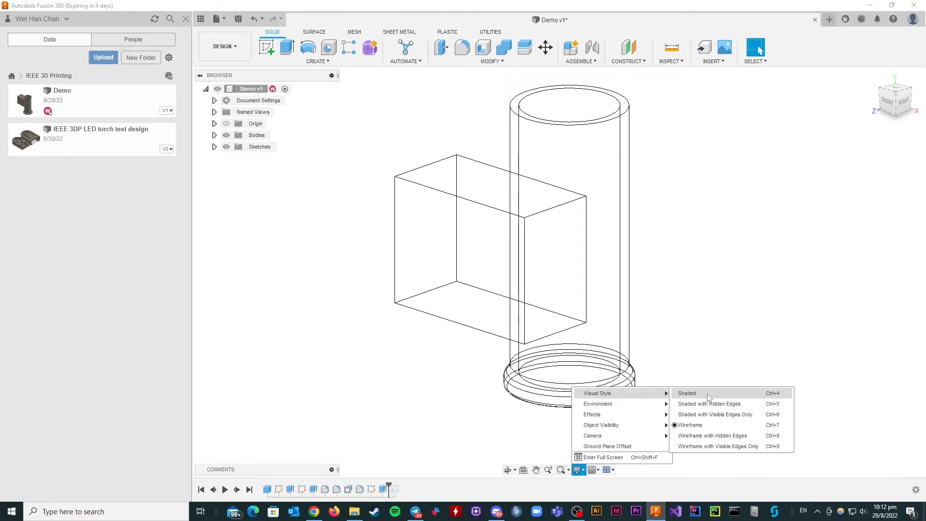
left_click(702, 393)
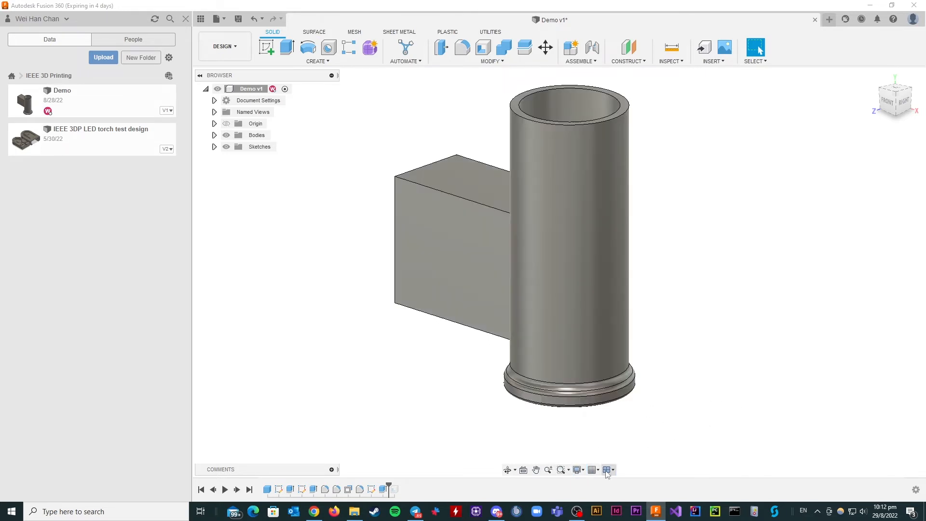
left_click(577, 470)
mouse_move(636, 397)
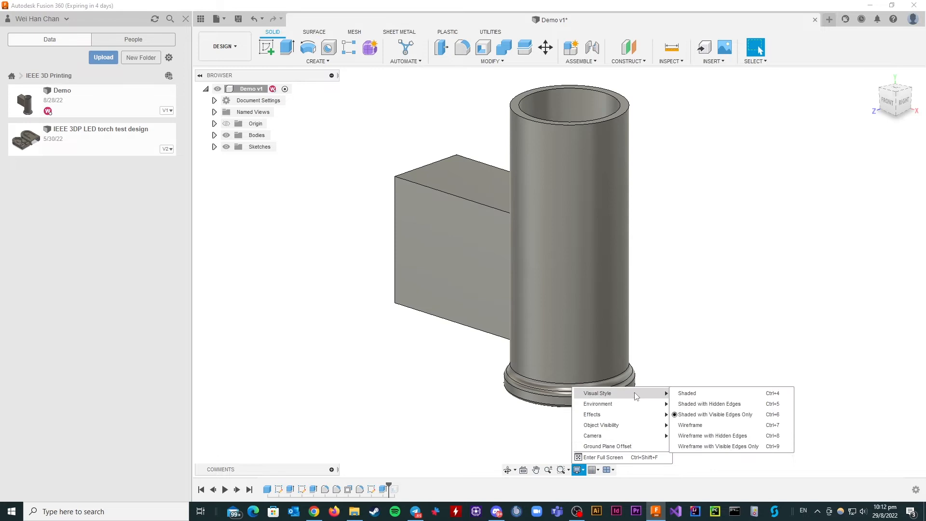
left_click(714, 425)
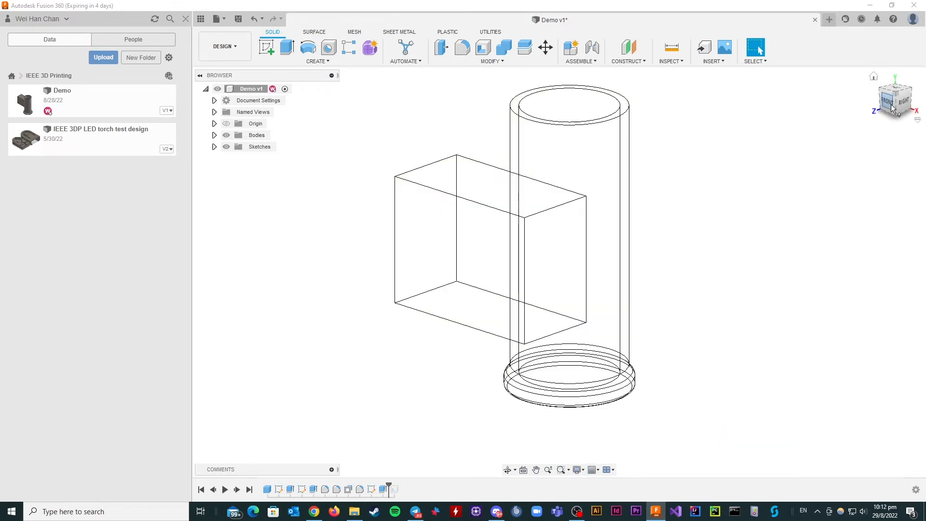
left_click_drag(895, 109, 894, 123)
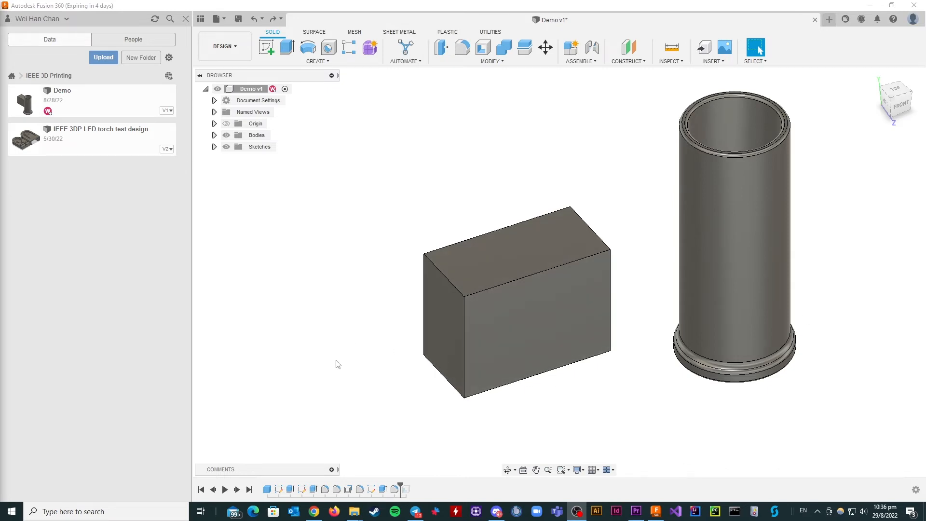
Step: Sketch a rectangle about 60 by 30 mm on the box's front face, from the lower origin corner to the opposite side edge
scroll(465, 319, "up", 1)
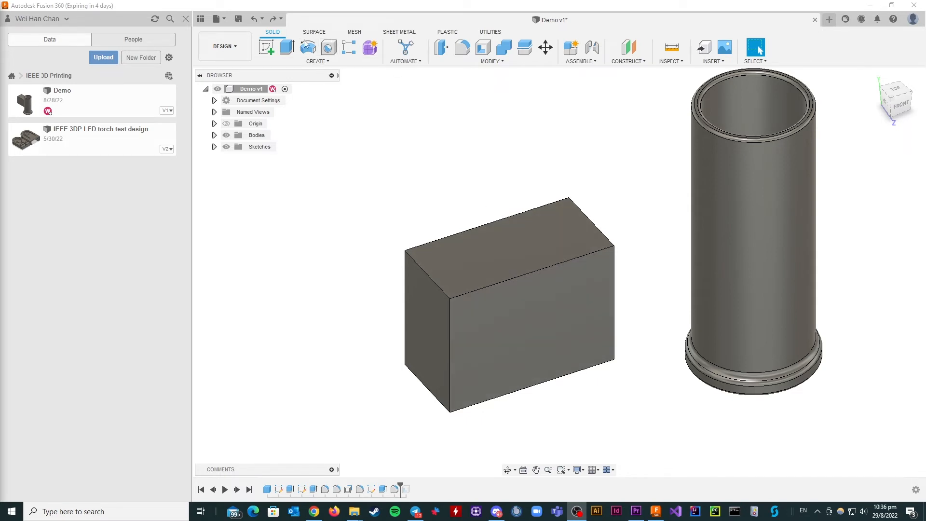
left_click(269, 48)
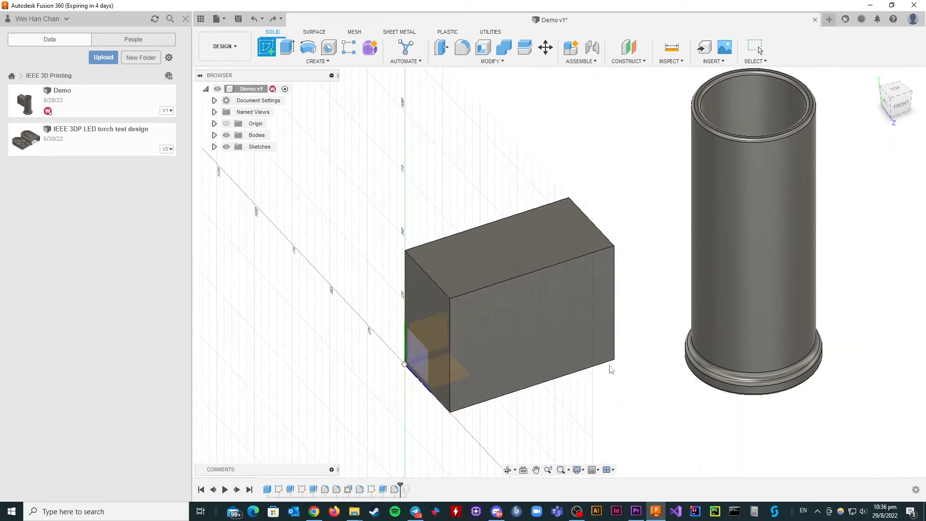
left_click(527, 316)
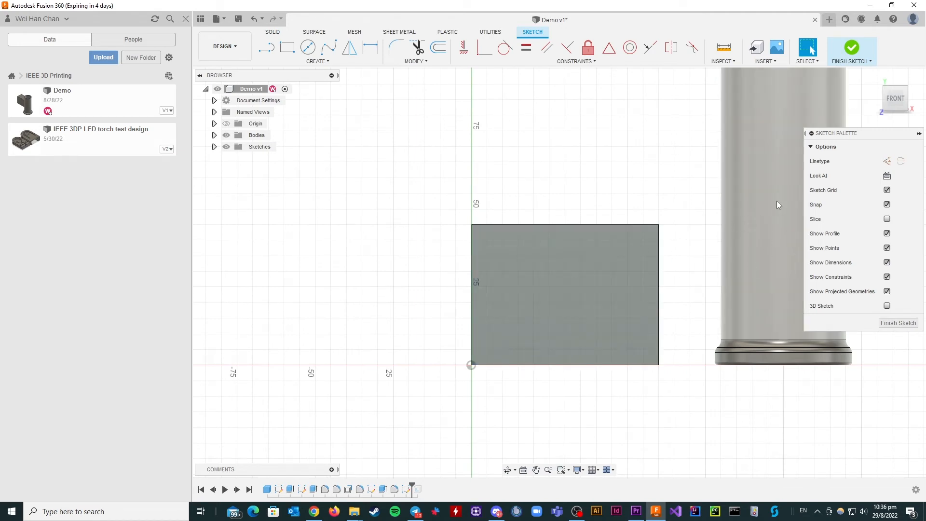
left_click(287, 46)
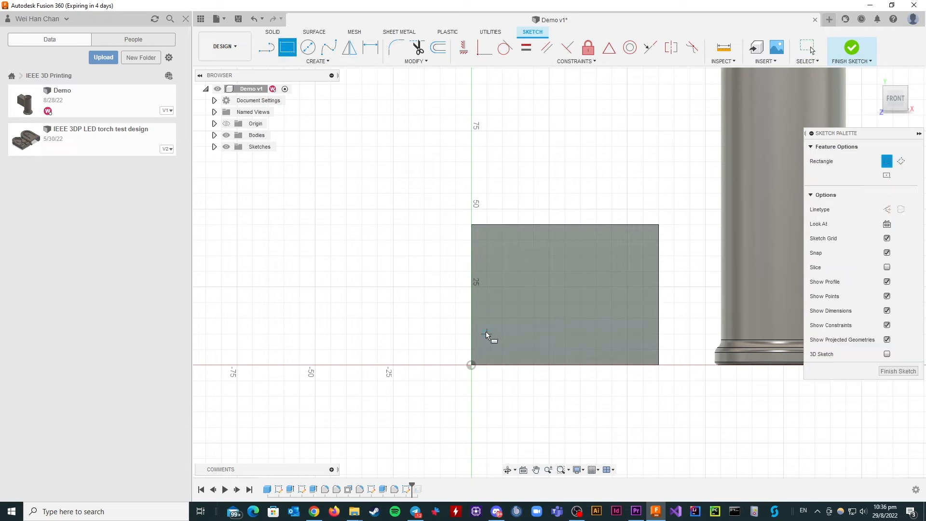
left_click(472, 365)
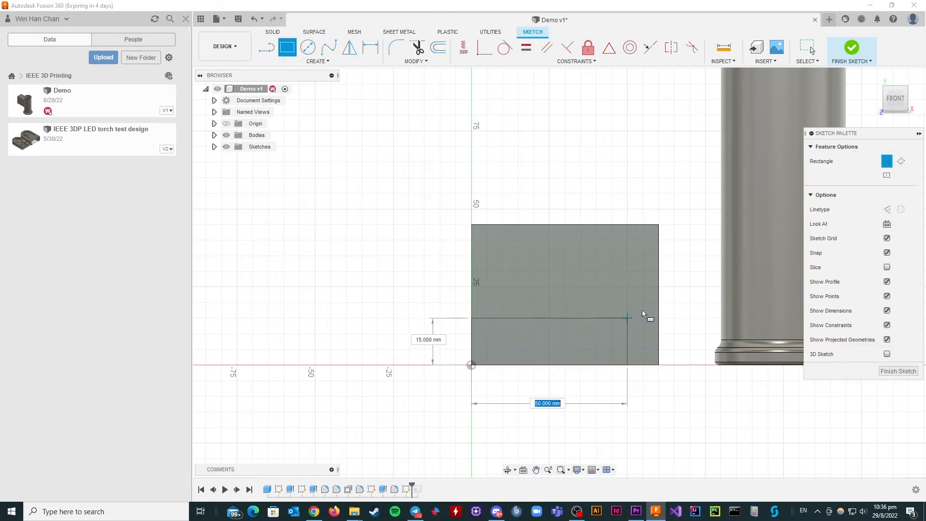
left_click(658, 272)
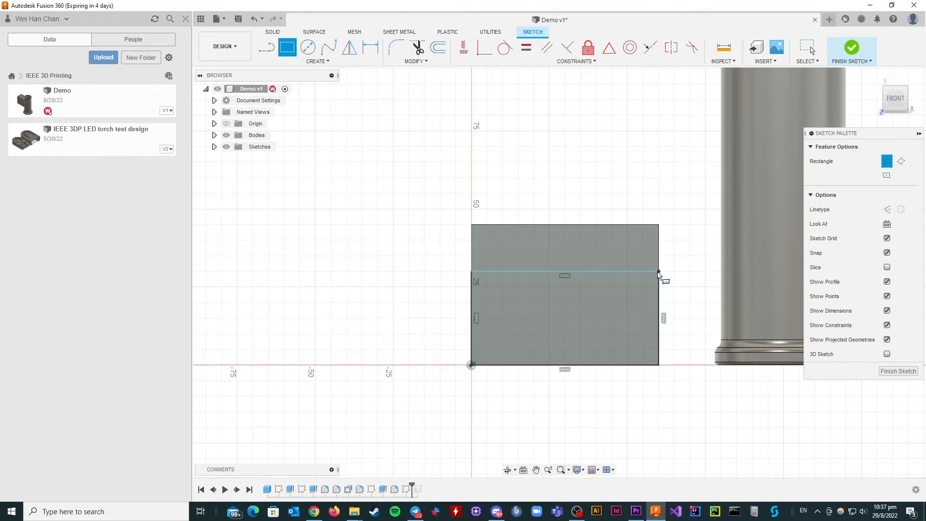
left_click(852, 47)
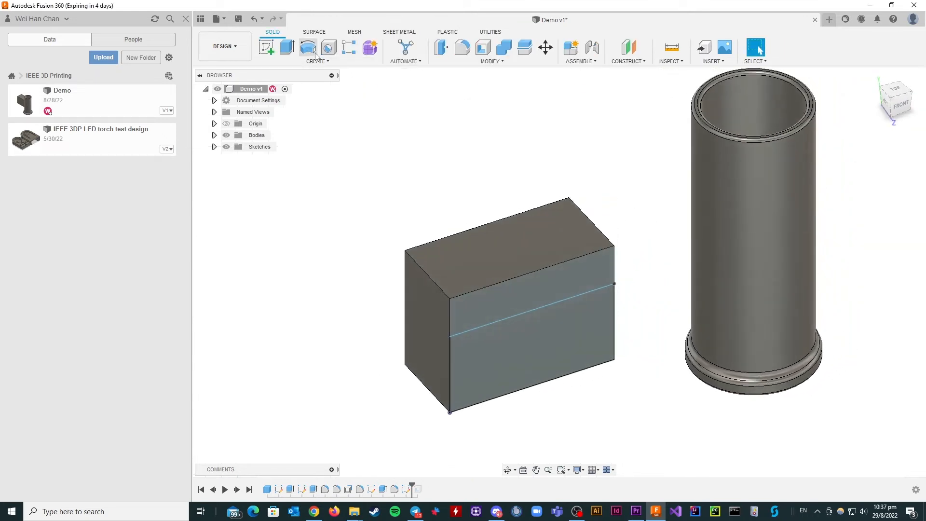
Step: Extrude the rectangle outward from the box's front face with the Join operation to form a step
left_click(288, 47)
left_click(529, 354)
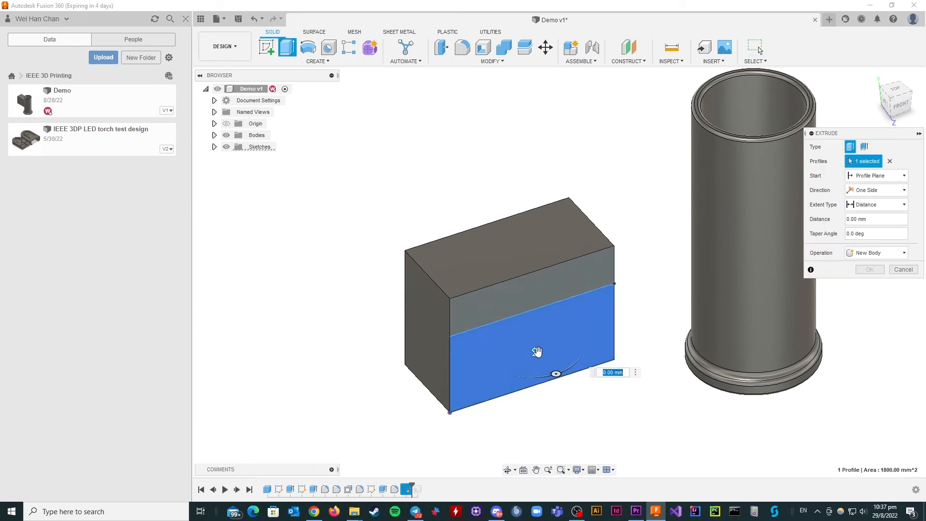
mouse_move(533, 354)
left_mouse_down()
mouse_move(550, 369)
mouse_move(538, 351)
left_mouse_up()
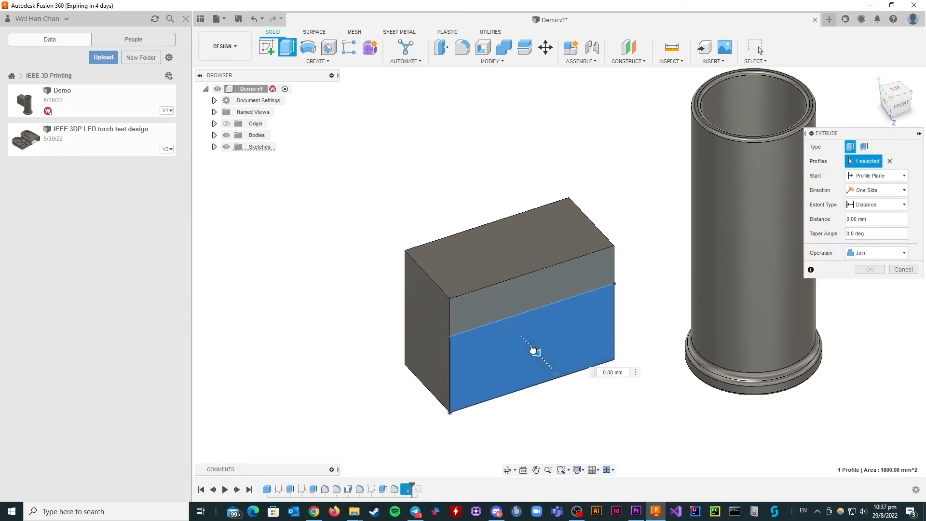
left_click(906, 255)
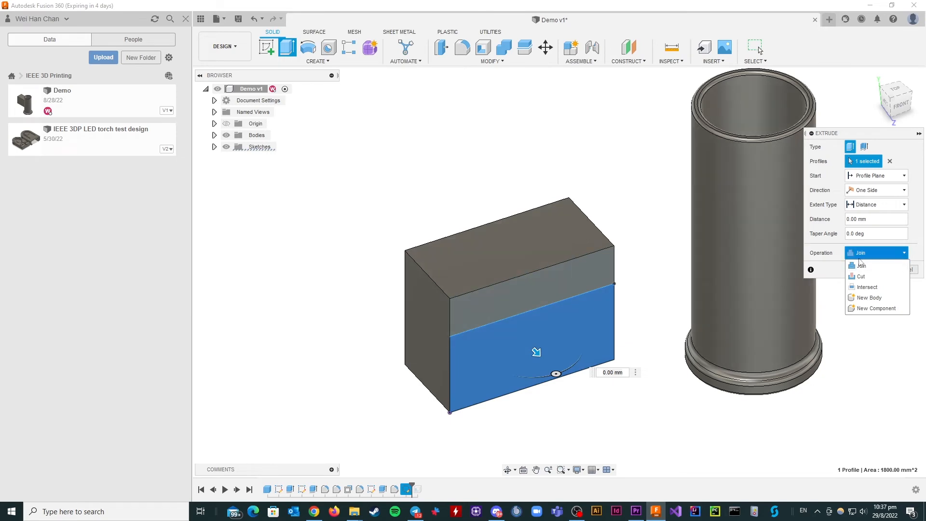
left_click(868, 256)
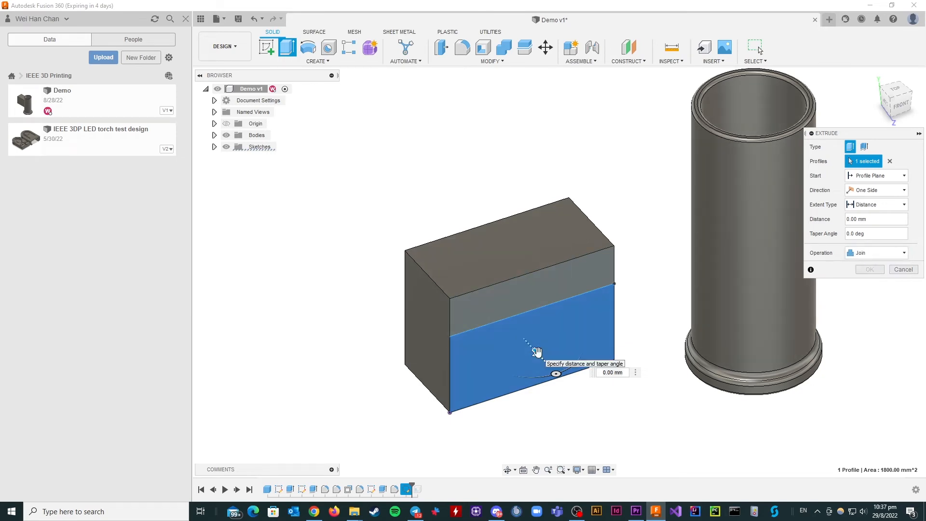
left_click_drag(536, 356, 579, 381)
key("Return")
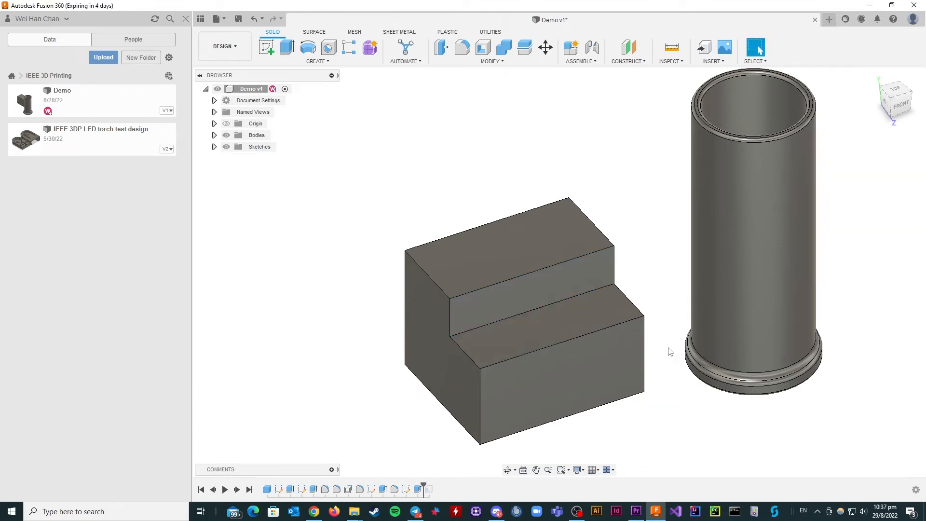
Step: Start a 5 mm equal-distance chamfer on the box's rear left vertical edge
scroll(468, 345, "down", 3)
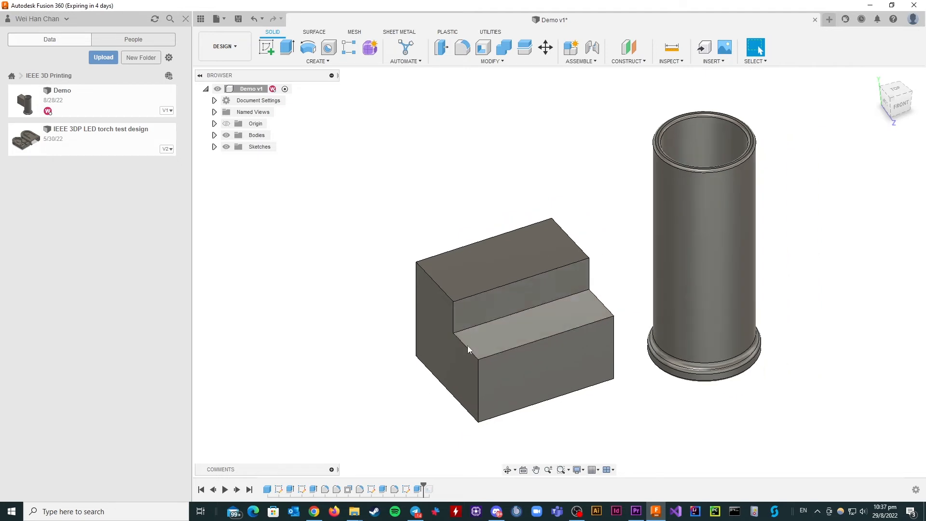
scroll(459, 393, "up", 3)
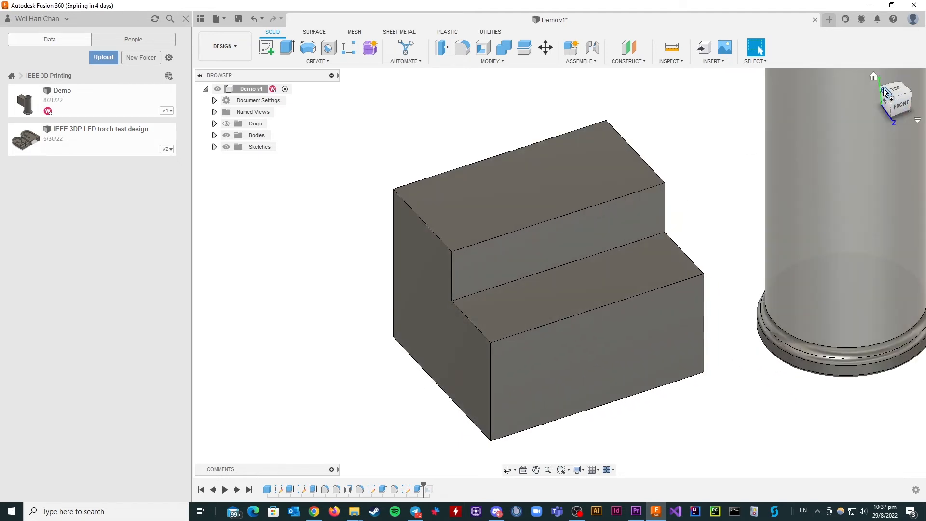
mouse_move(890, 94)
left_mouse_down()
mouse_move(925, 88)
mouse_move(912, 102)
mouse_move(896, 99)
left_mouse_up()
scroll(376, 320, "down", 1)
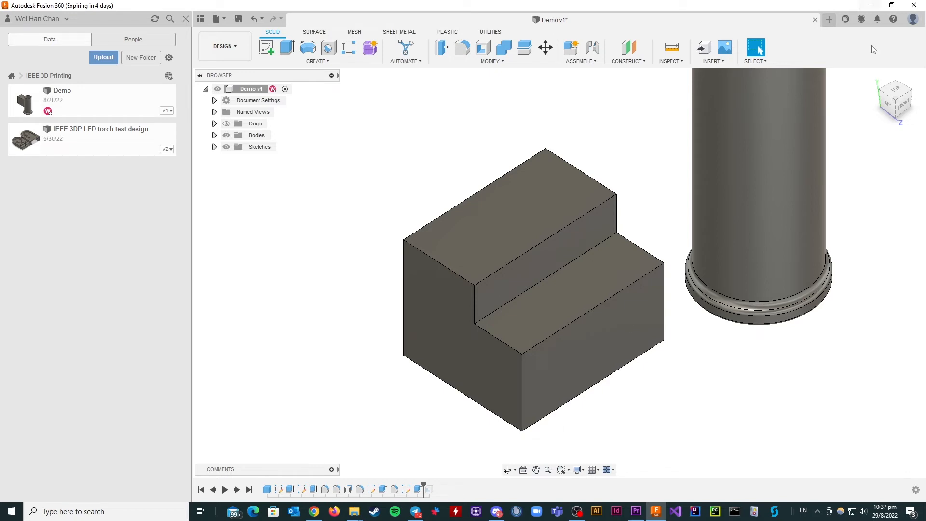
left_click(474, 62)
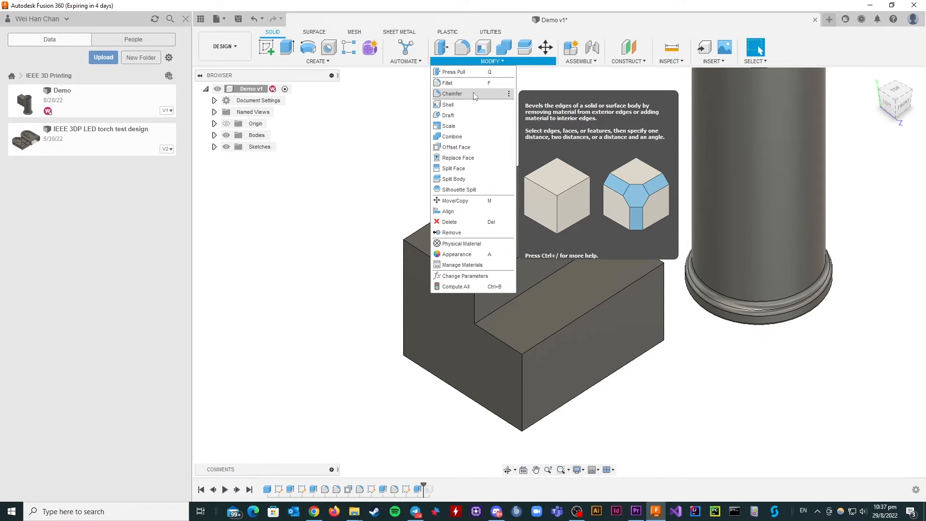
left_click(471, 94)
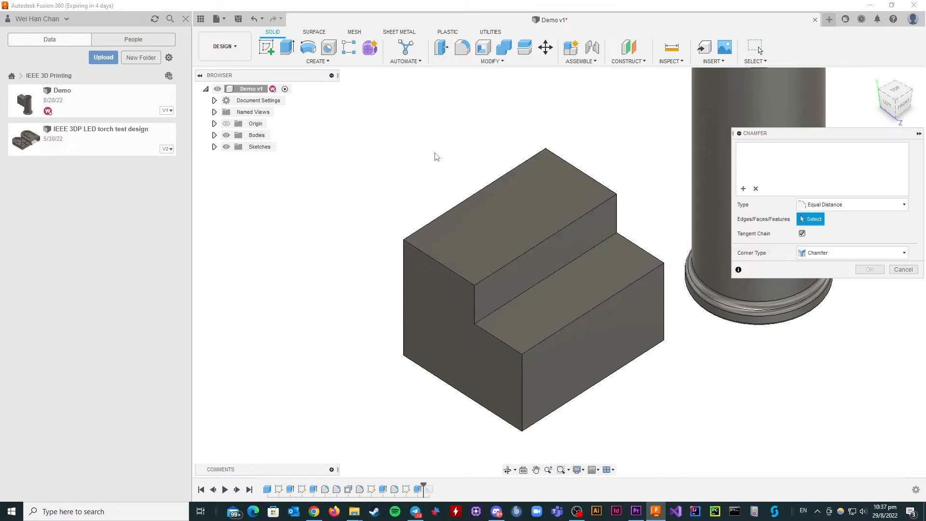
left_click(404, 259)
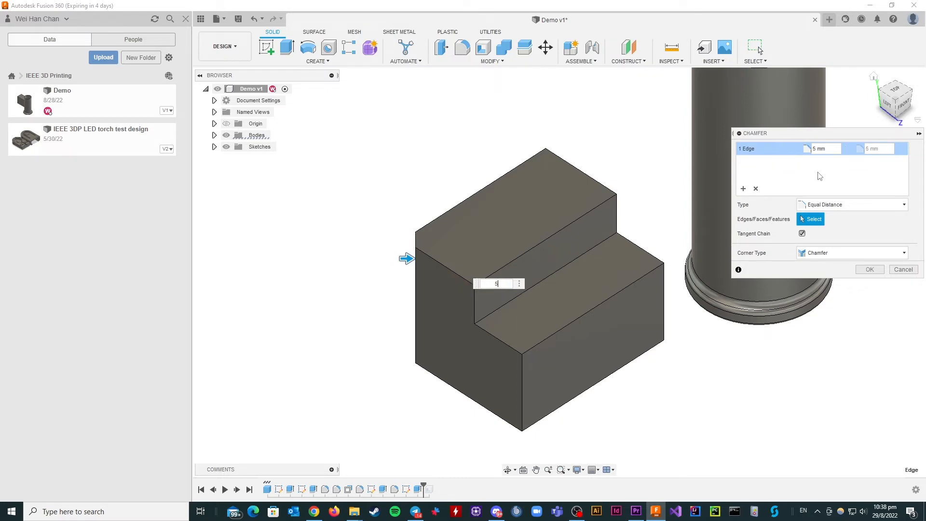
mouse_move(883, 109)
left_mouse_down()
mouse_move(897, 107)
mouse_move(889, 104)
left_mouse_up()
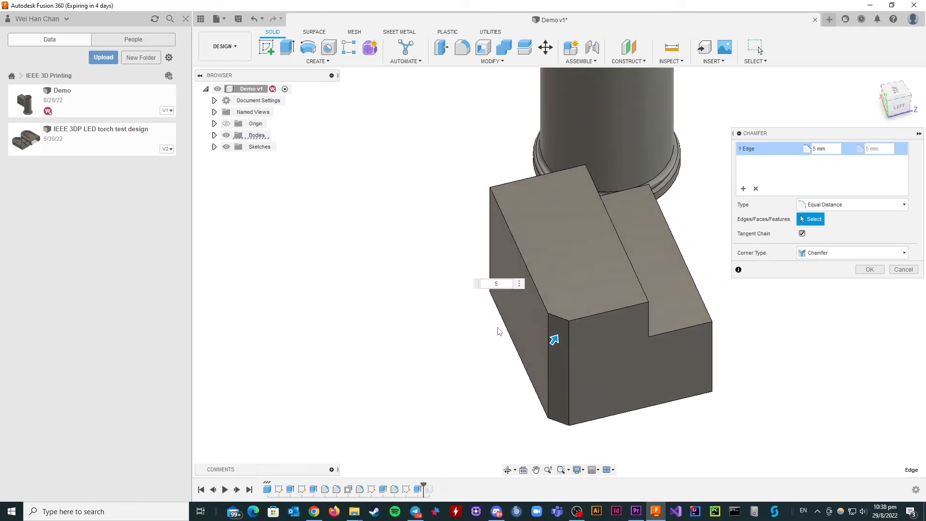
Step: Switch the rear left edge's chamfer to Two Distance with 10 mm along the side face and 5 mm along the back, and apply it
left_click(499, 286)
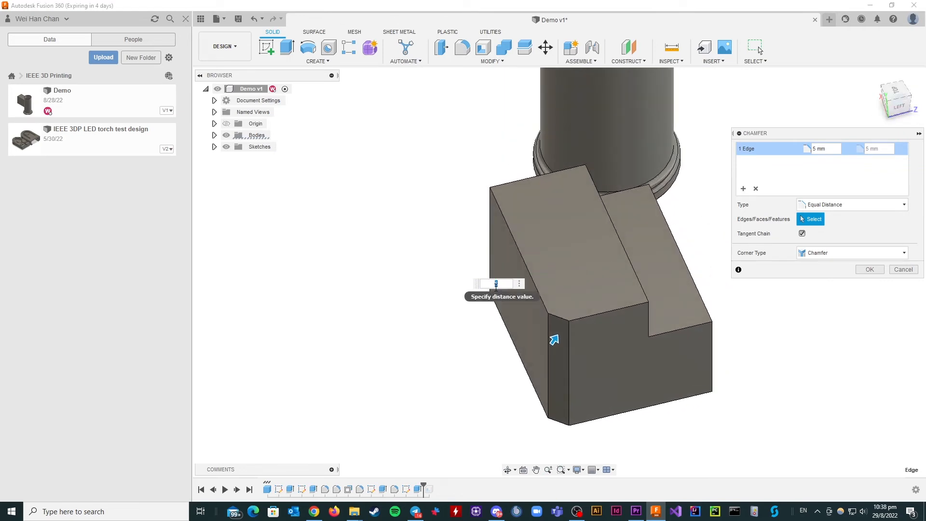
key("BackSpace")
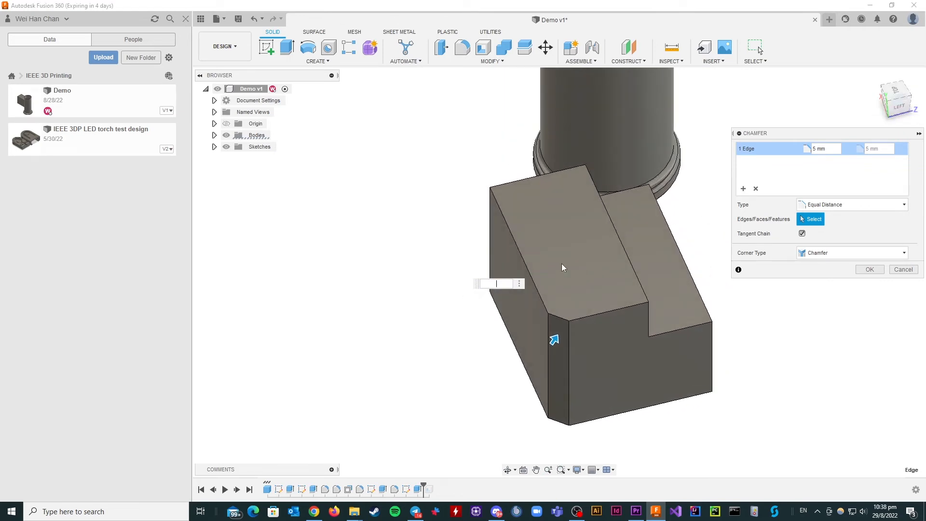
left_click(846, 206)
left_click(842, 227)
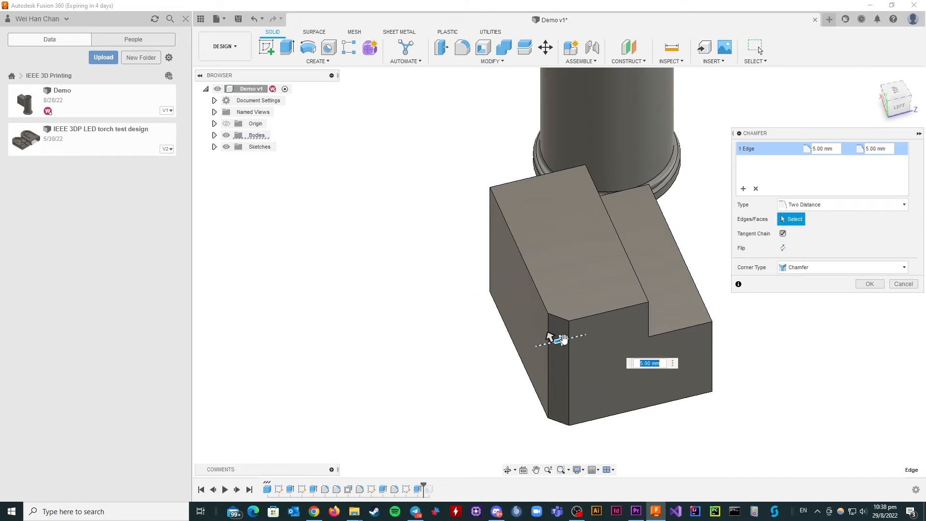
left_click_drag(563, 337, 575, 339)
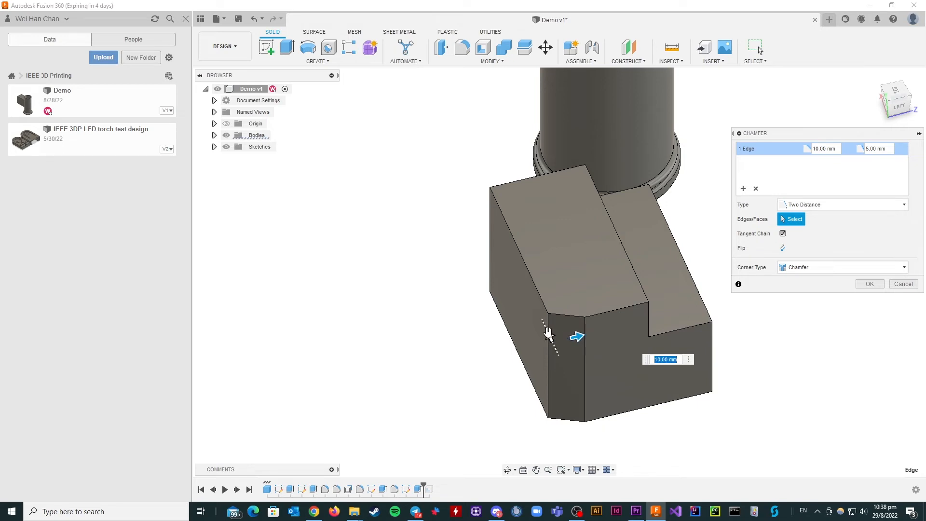
left_click(870, 283)
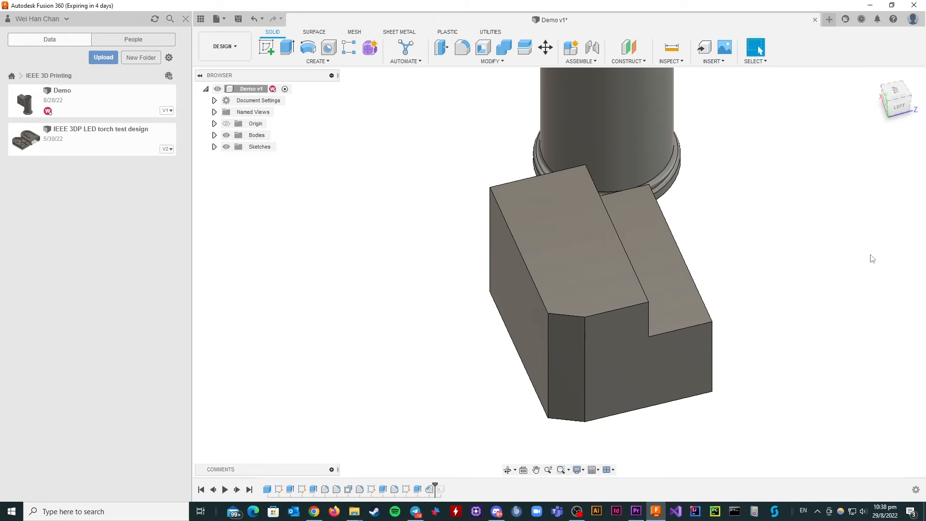
Step: Chamfer the front left vertical edge of the lower step with Two Distance, enlarging the setback along the side face
middle_click_drag(872, 258, 652, 206, "shift")
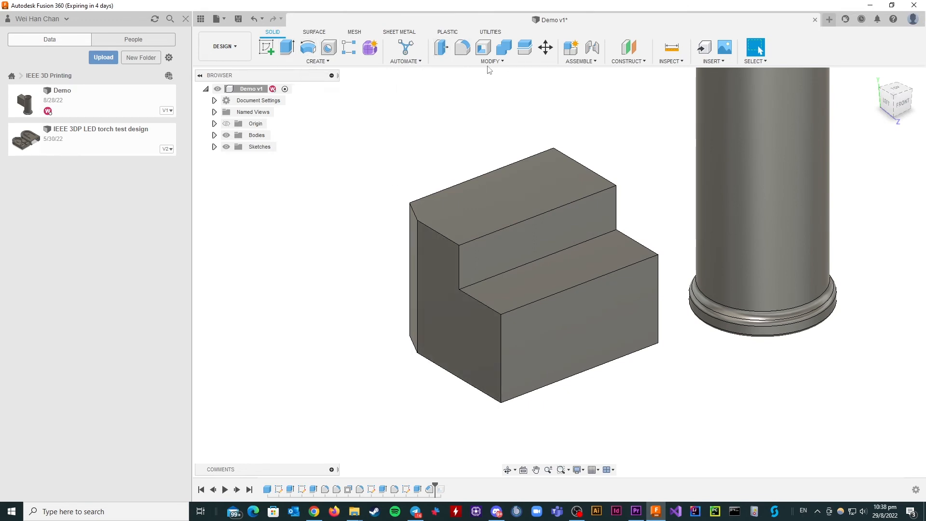
left_click(348, 62)
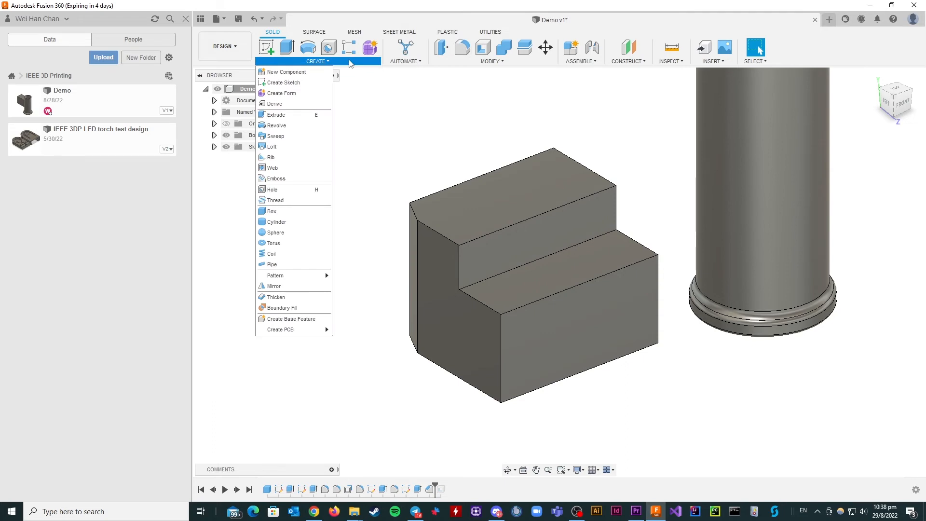
left_click(492, 62)
left_click(451, 93)
left_click(500, 337)
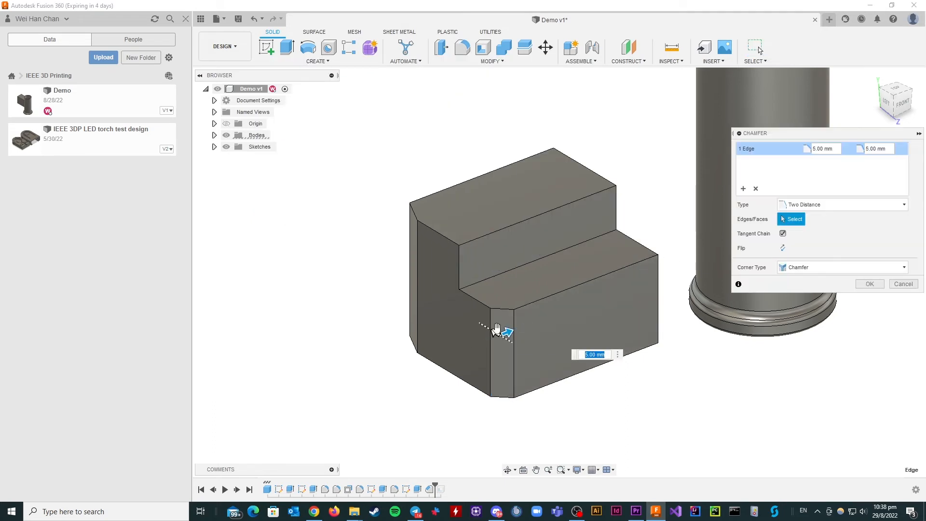
left_click_drag(497, 329, 484, 323)
left_click(869, 284)
Step: Chamfer the box's rear right vertical edge and the lower step's front right vertical edge with the Two Distance type
middle_click_drag(651, 251, 557, 269, "shift")
left_click(474, 62)
left_click(451, 93)
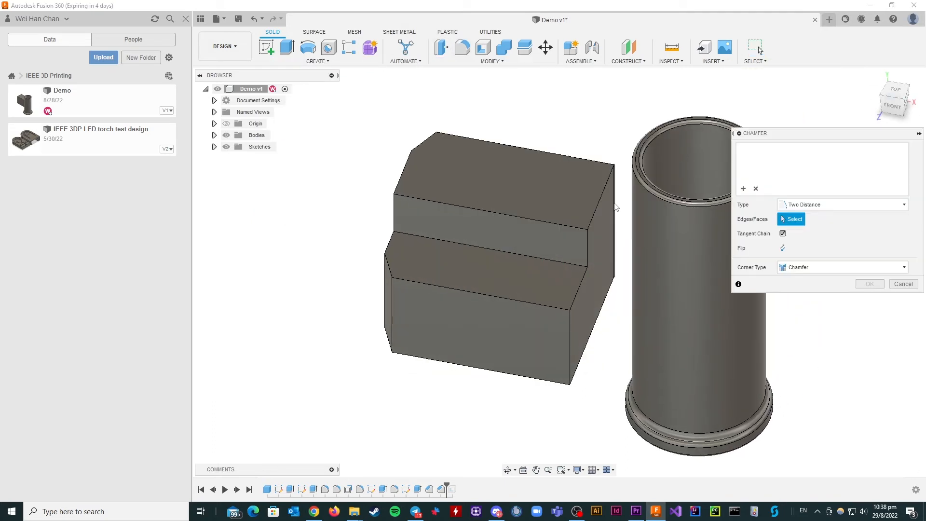
left_click(615, 206)
key("Return")
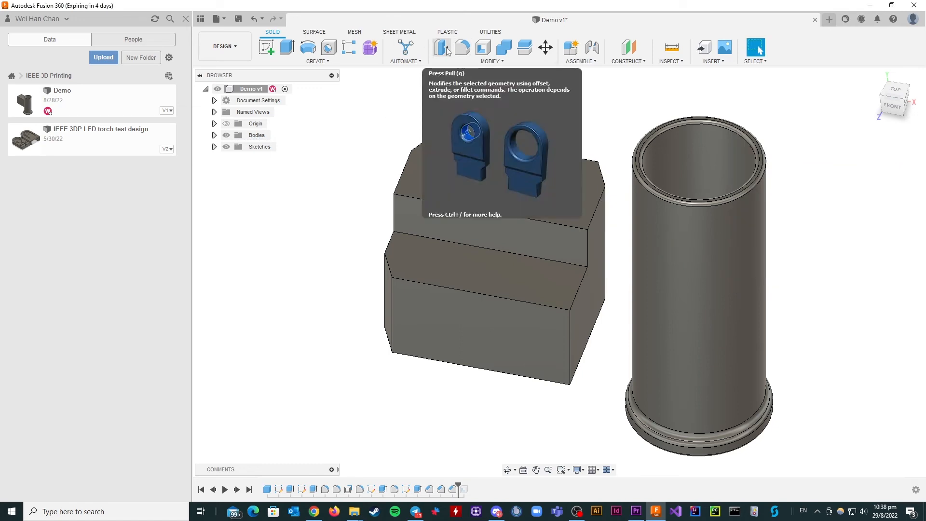
left_click(493, 61)
left_click(451, 93)
left_click(579, 340)
key("Return")
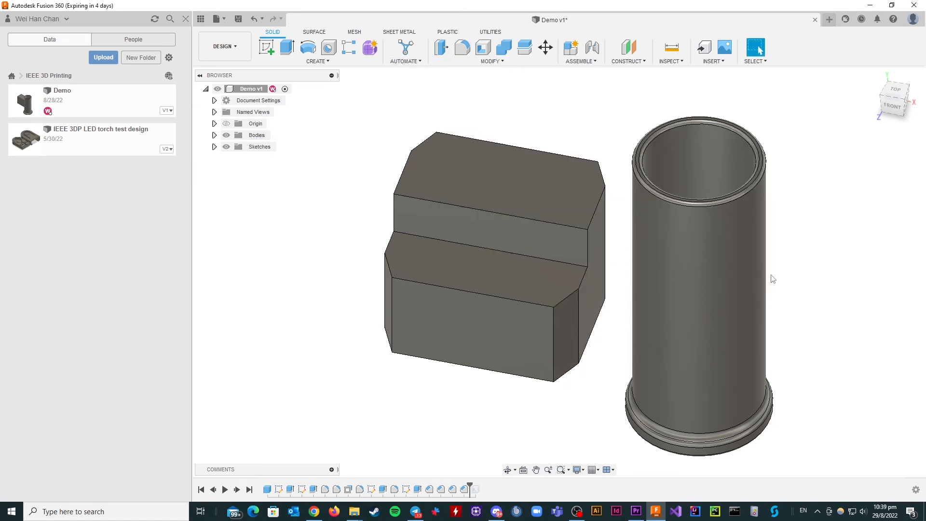
Step: Start a fillet on the cylinder and the four vertical chamfer edges bordering the box's left and right side faces
left_click_drag(886, 99, 919, 96)
left_click(763, 145)
scroll(458, 241, "up", 2)
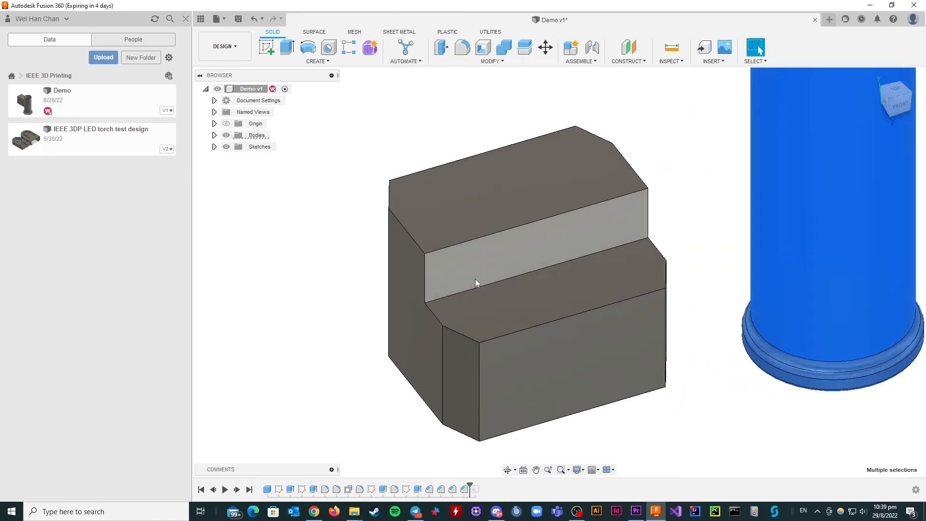
scroll(403, 383, "down", 4)
scroll(364, 373, "up", 2)
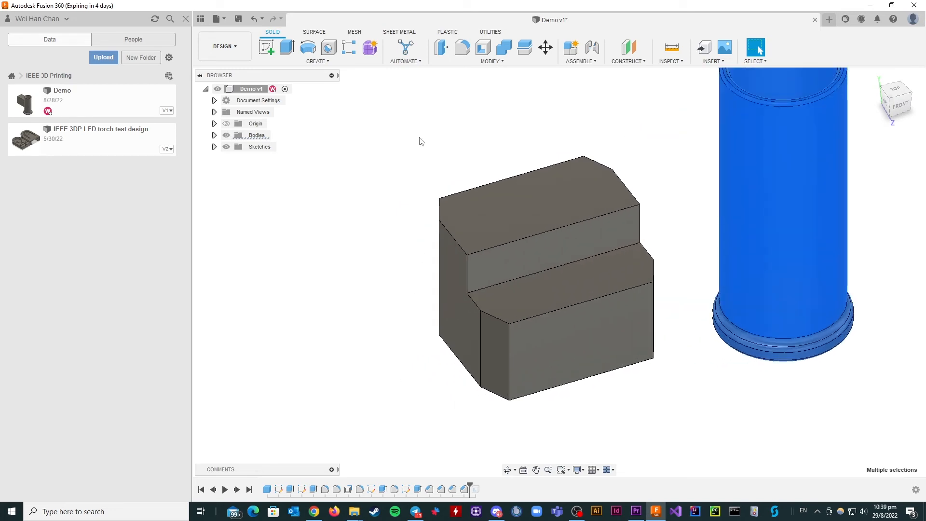
left_click(462, 47)
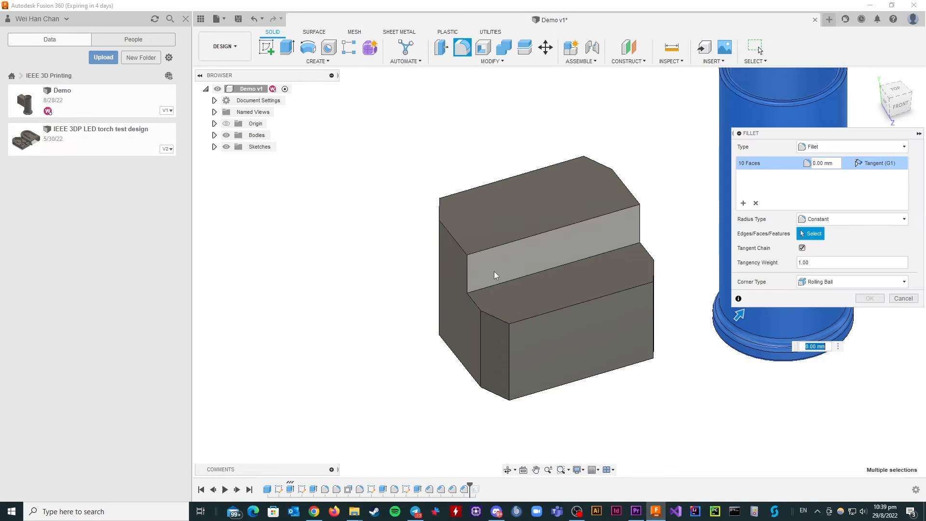
left_click(479, 328)
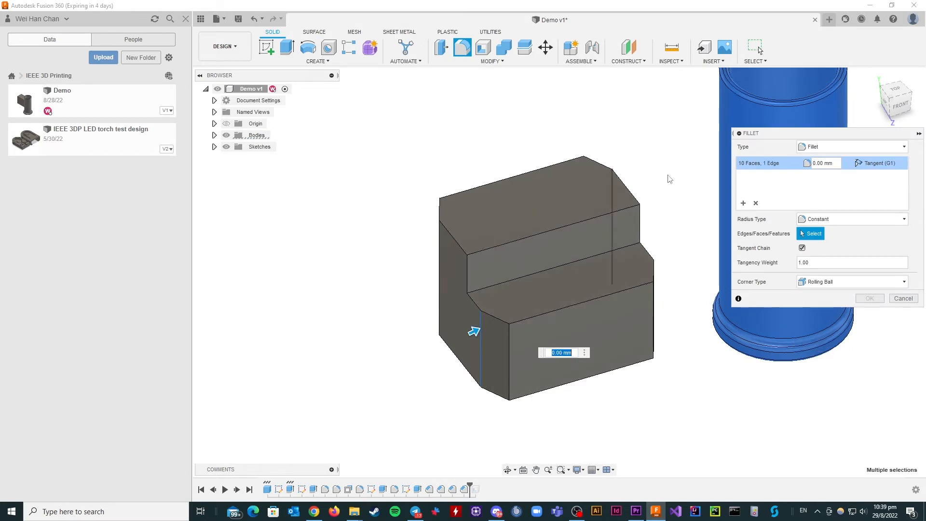
left_click_drag(901, 102, 904, 106)
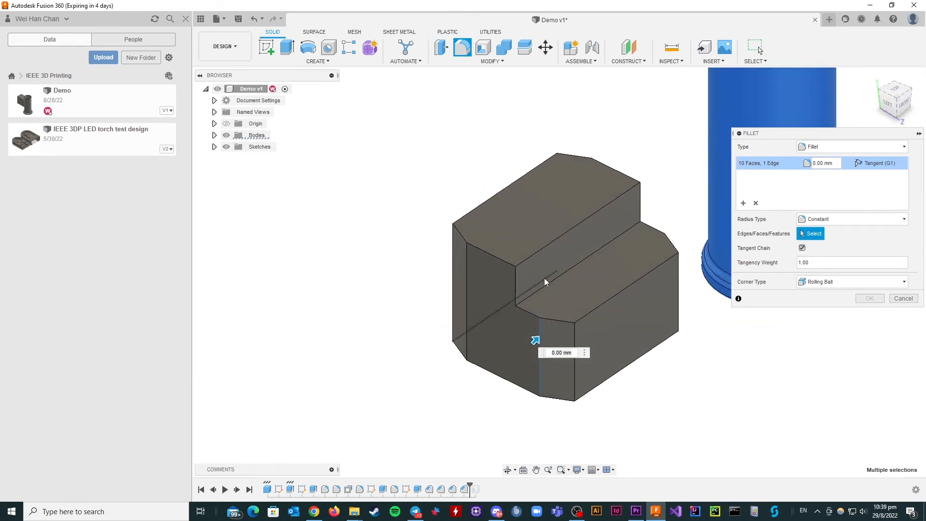
left_click(465, 282)
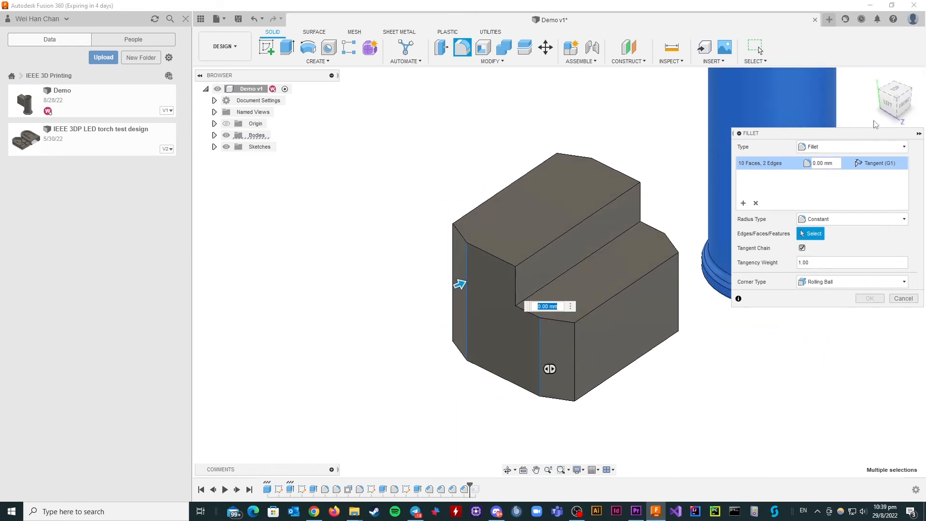
mouse_move(898, 102)
left_mouse_down()
mouse_move(868, 109)
mouse_move(908, 106)
left_mouse_up()
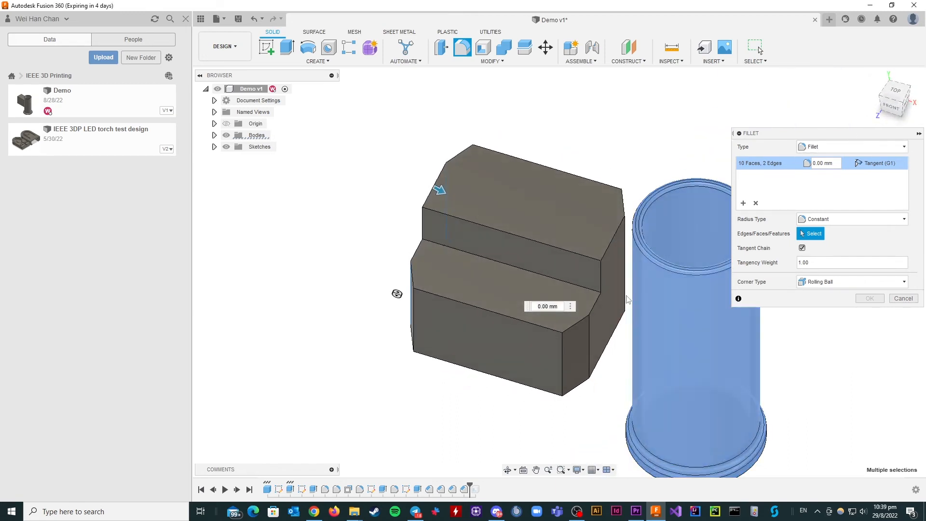
left_click(591, 335)
left_click(591, 335)
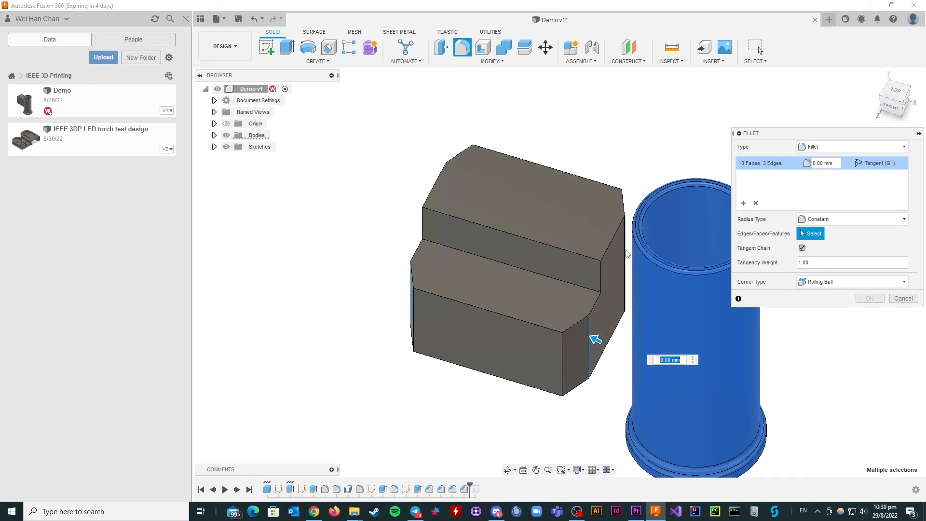
left_click(626, 258)
Step: Try fillet radii of 17.5 mm and 20 mm, set the radius to 15 mm and apply the fillet
left_click_drag(632, 251, 630, 251)
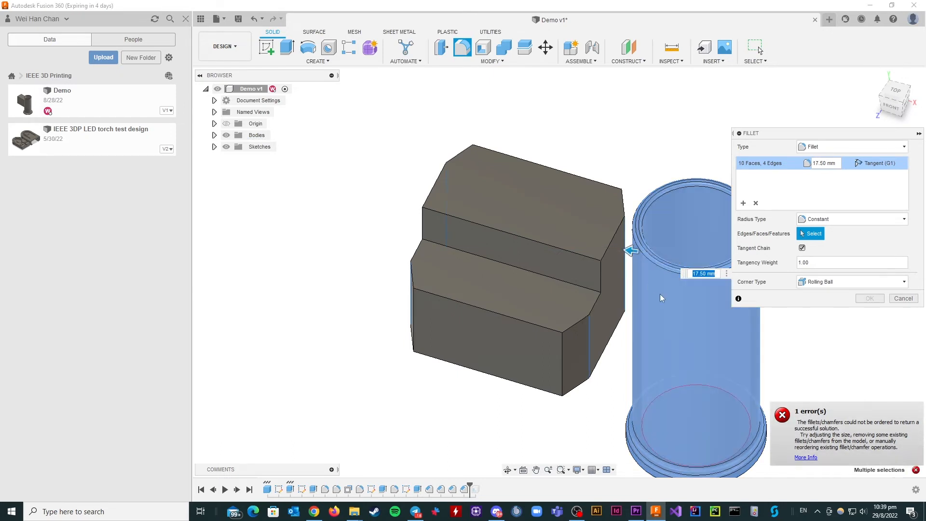
type("20")
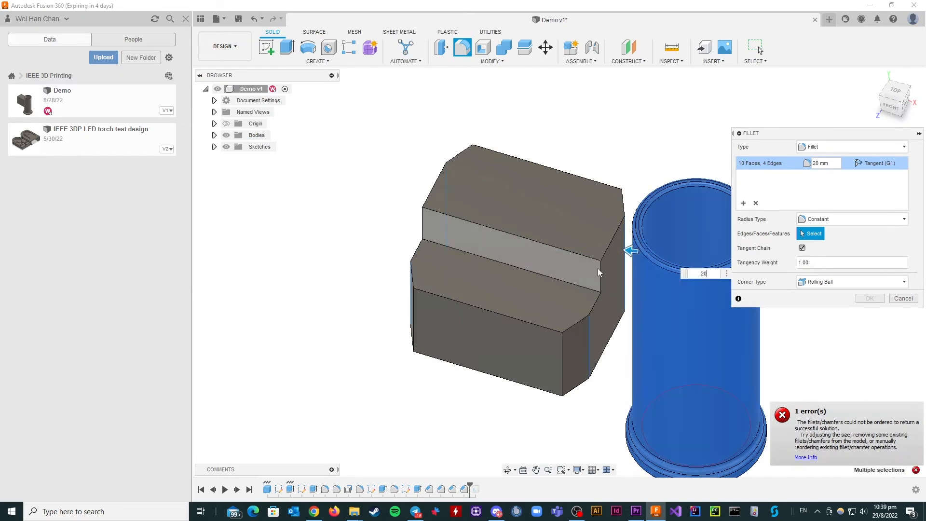
key("BackSpace")
key("BackSpace")
type("15")
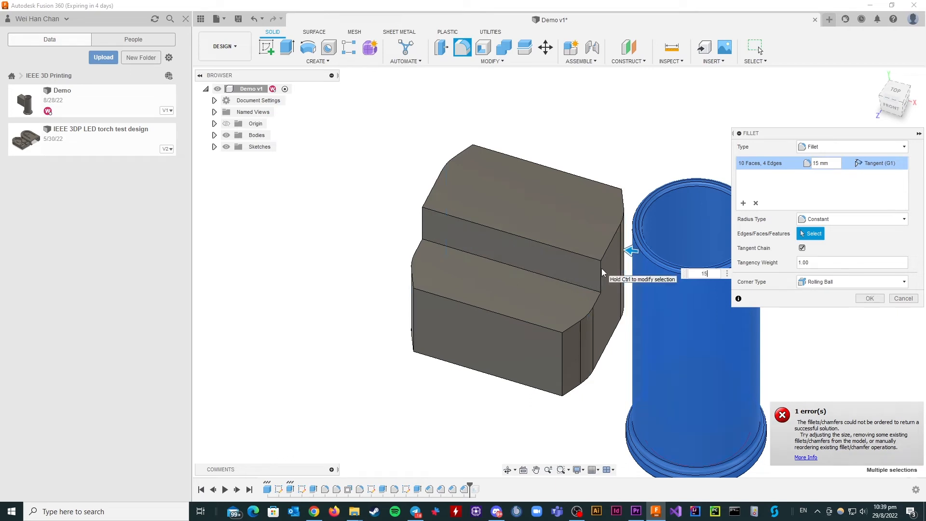
key("Return")
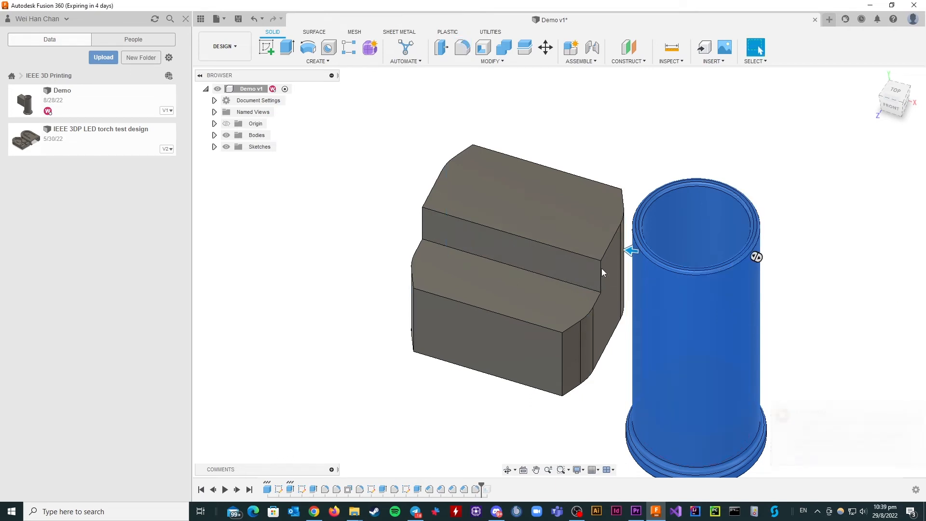
Step: Fillet the four remaining vertical corner edges along the stepped box's front and rear faces with a 5 mm radius
left_click(891, 102)
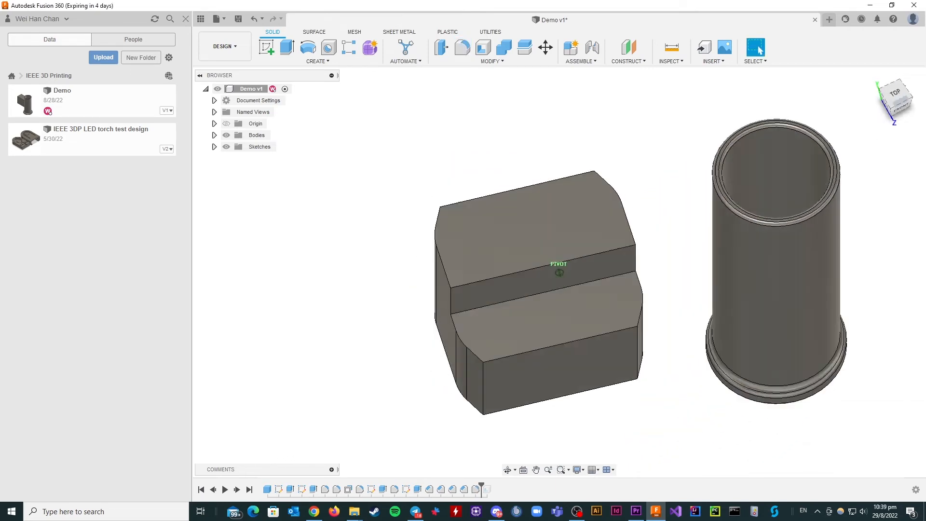
key("f")
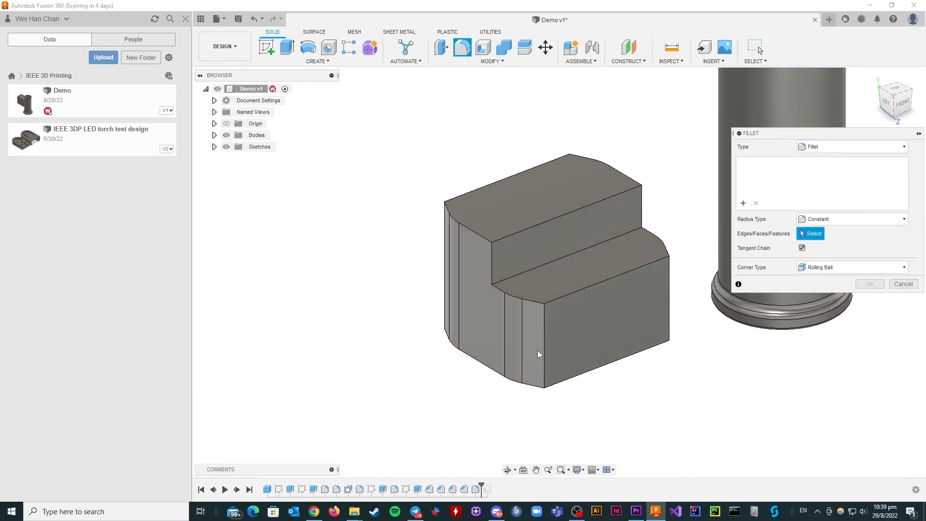
left_click(544, 326)
left_click(670, 283)
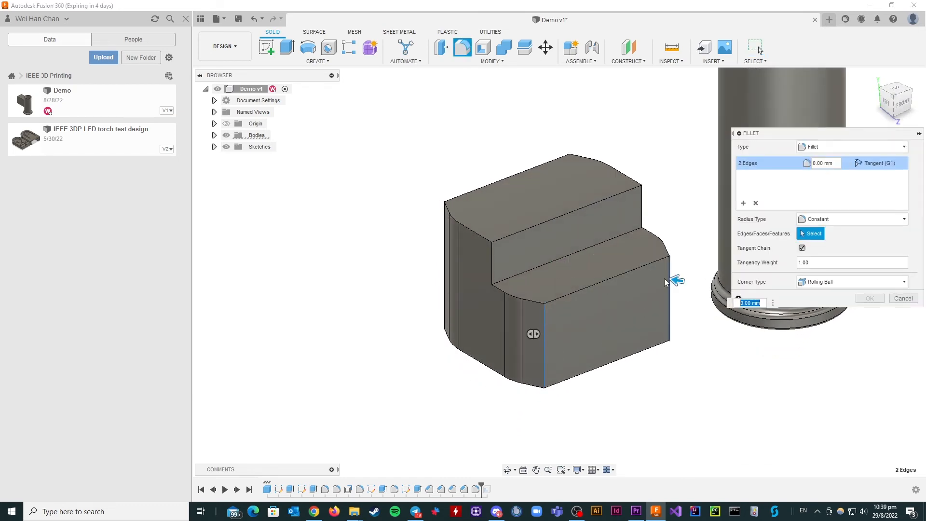
left_click(445, 245)
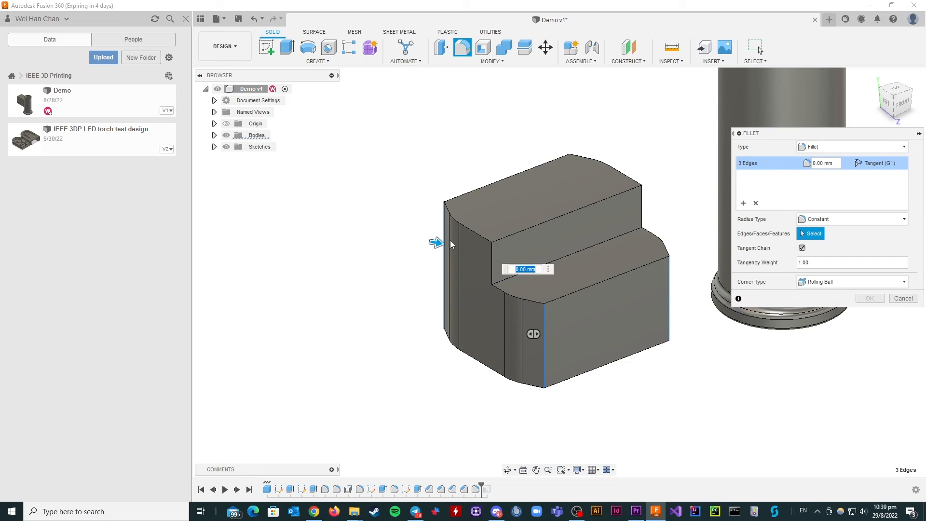
left_click(570, 161)
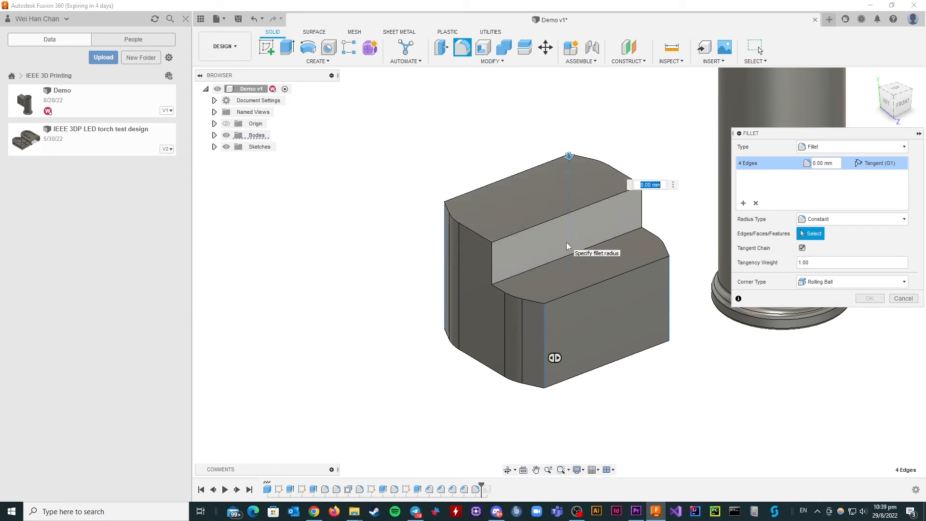
type("5")
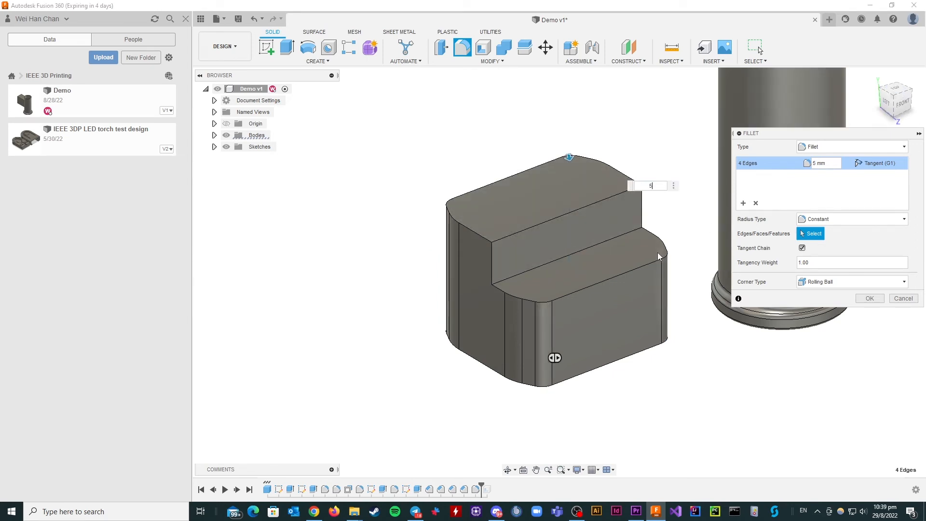
key("Return")
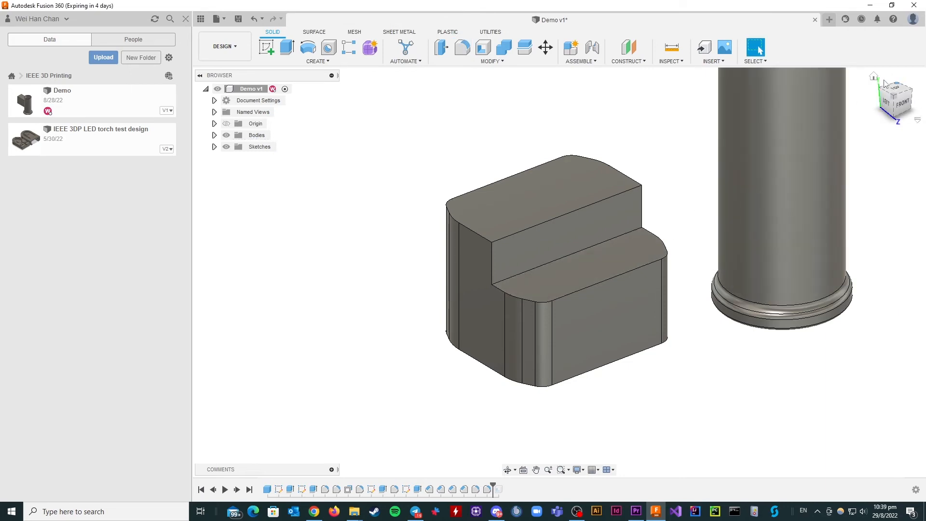
mouse_move(893, 90)
left_mouse_down()
mouse_move(917, 99)
mouse_move(925, 92)
mouse_move(917, 83)
mouse_move(896, 94)
left_mouse_up()
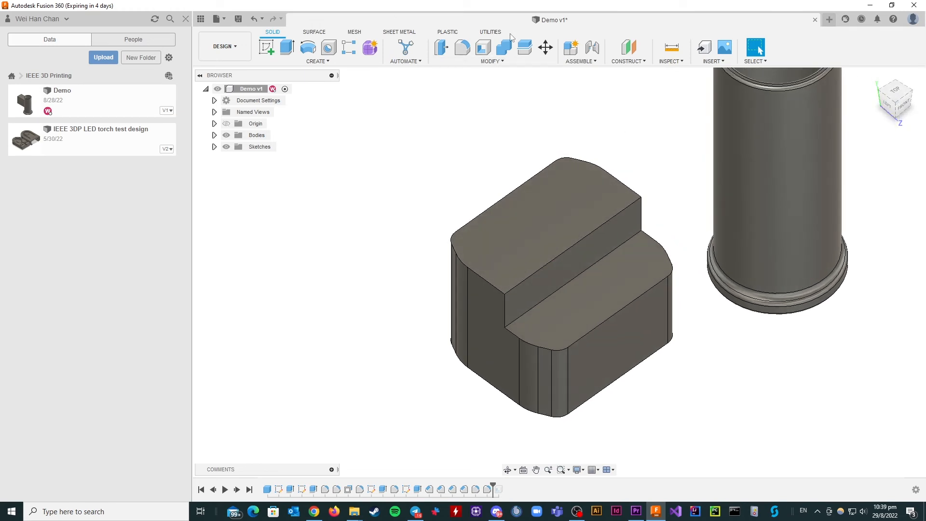
left_click(484, 46)
left_click(551, 214)
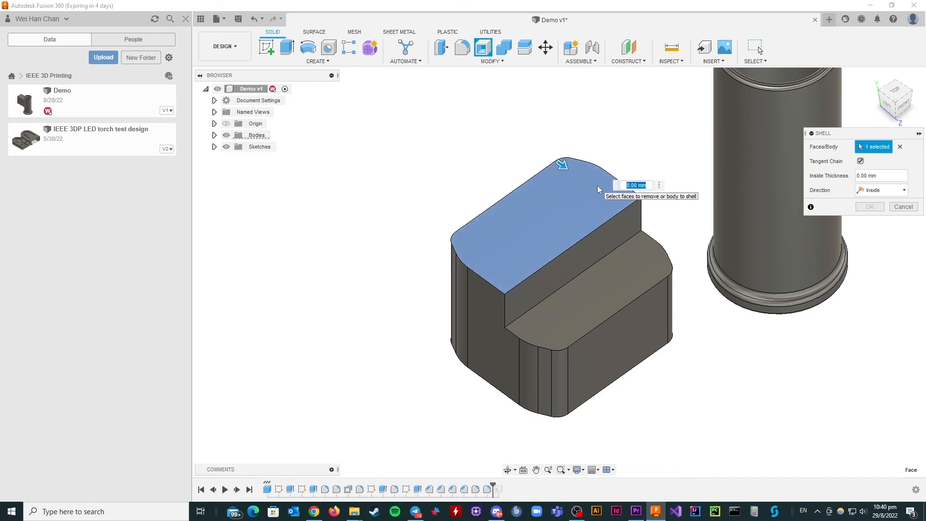
type("3")
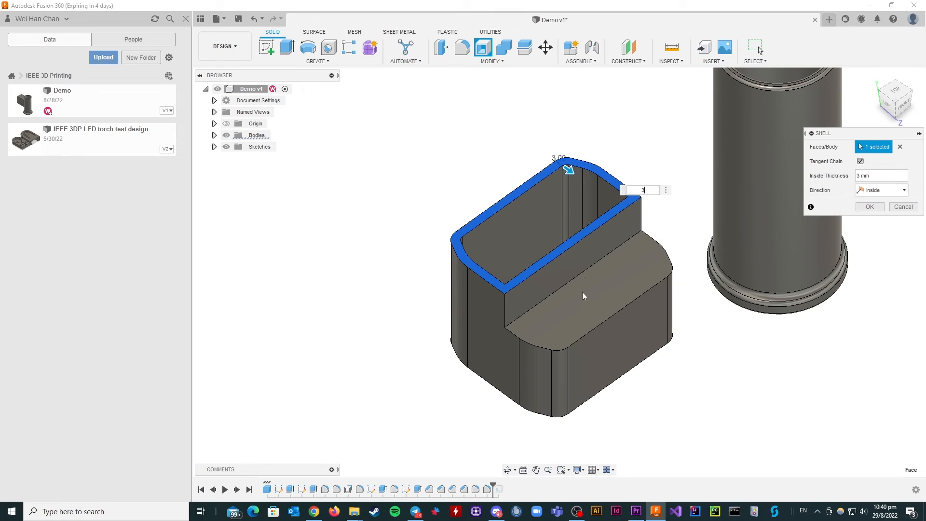
Step: Shell the stepped box to a 3 mm inside thickness, removing both top faces and the vertical face between them
left_click(483, 47)
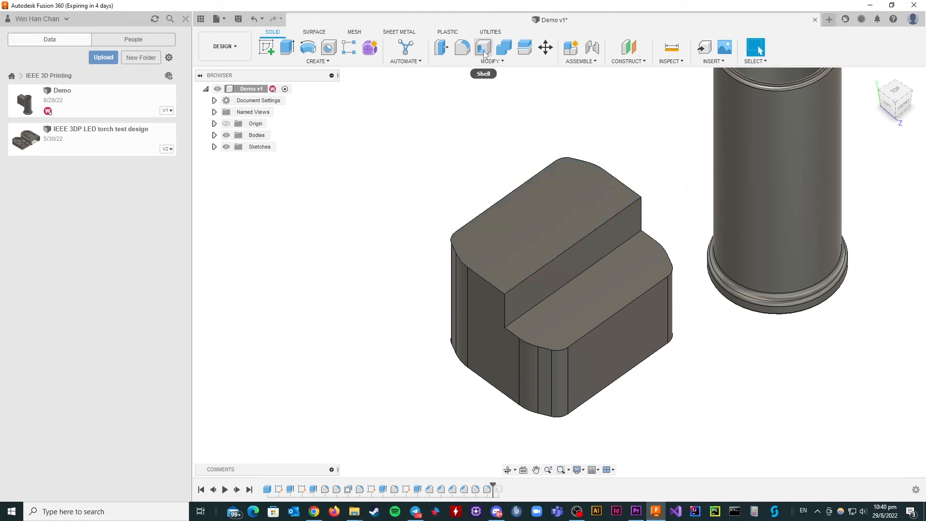
left_click(633, 254)
left_click(574, 216)
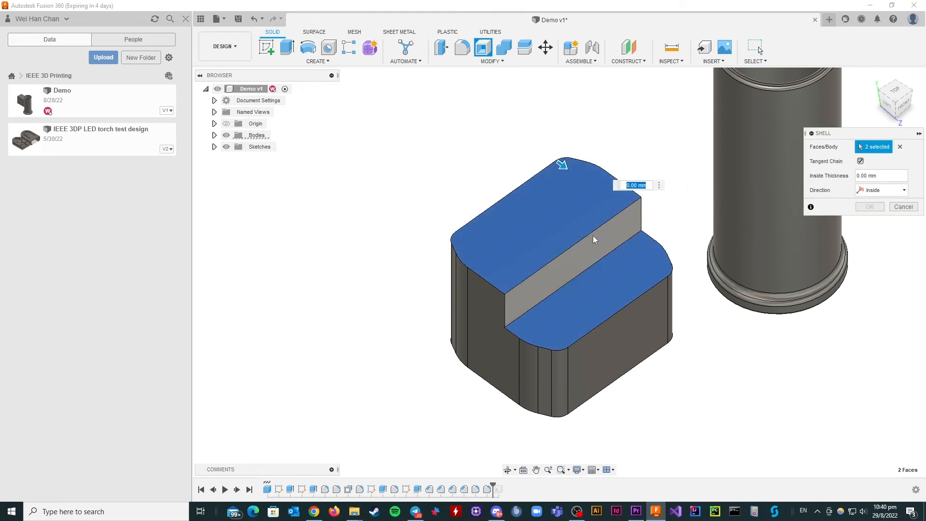
left_click(594, 235)
type("5")
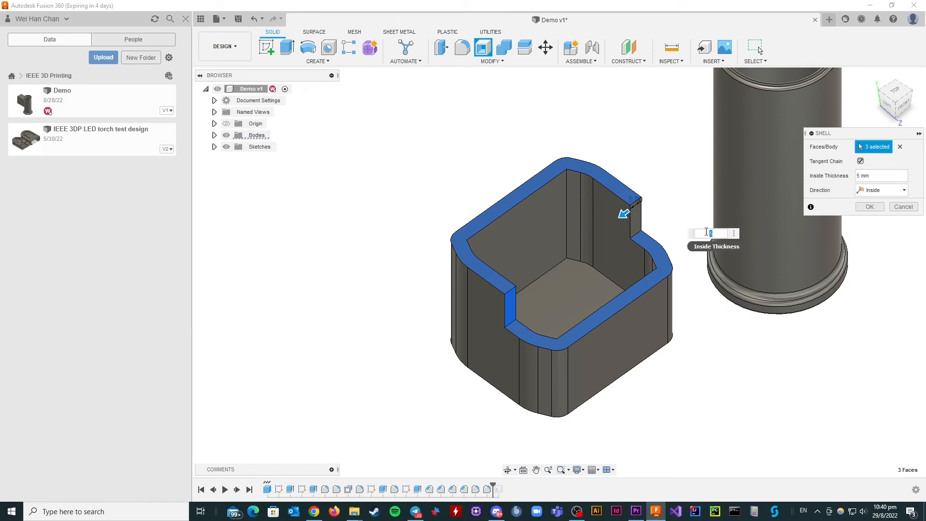
type("3")
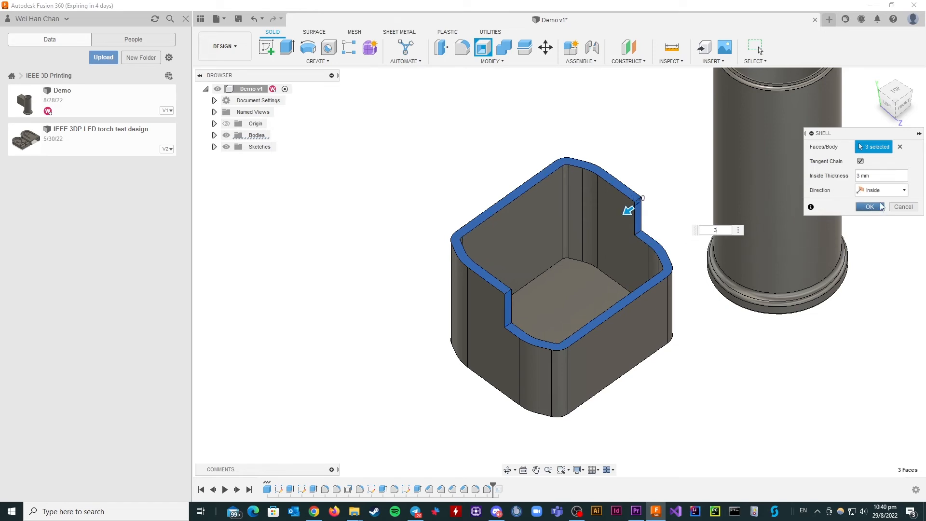
left_click(871, 206)
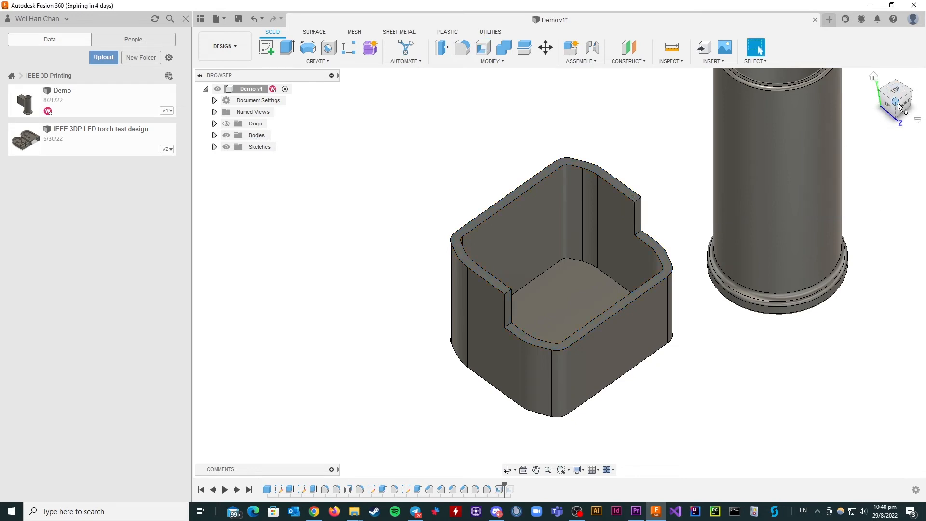
Step: Sketch a 3 mm wide rectangle on the right wall's inner face, from the taller section's upper front corner down to the floor
mouse_move(898, 105)
left_mouse_down()
mouse_move(875, 96)
mouse_move(897, 98)
mouse_move(896, 108)
left_mouse_up()
scroll(647, 253, "down", 3)
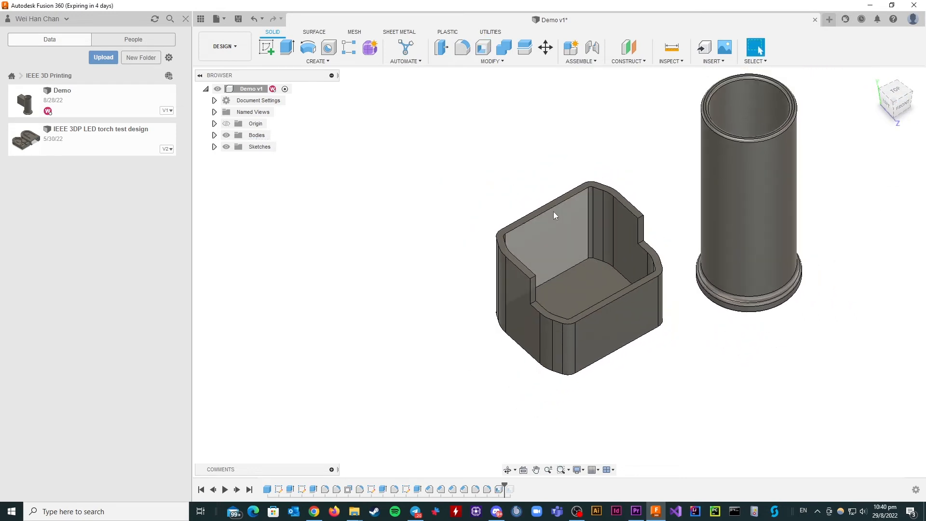
scroll(554, 211, "up", 3)
scroll(678, 342, "down", 1)
scroll(678, 342, "up", 2)
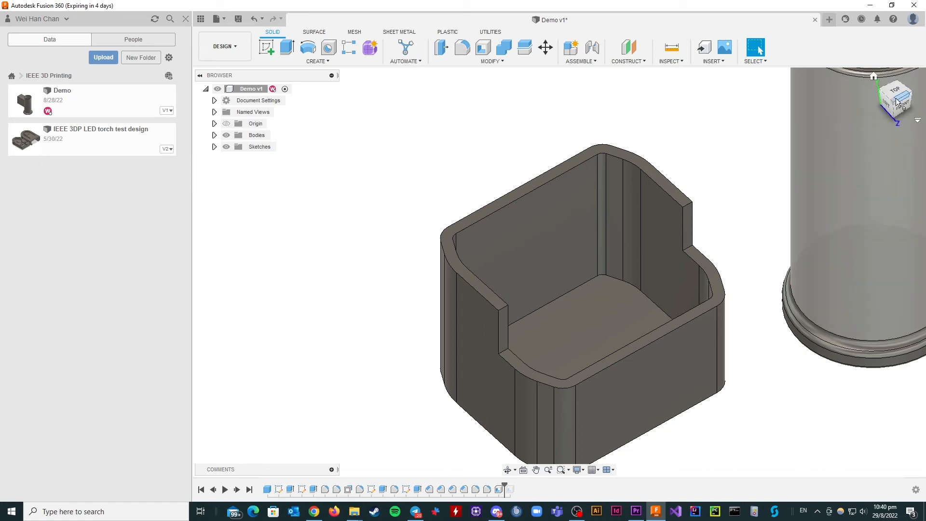
mouse_move(901, 102)
left_mouse_down()
mouse_move(890, 73)
mouse_move(900, 113)
mouse_move(915, 106)
left_mouse_up()
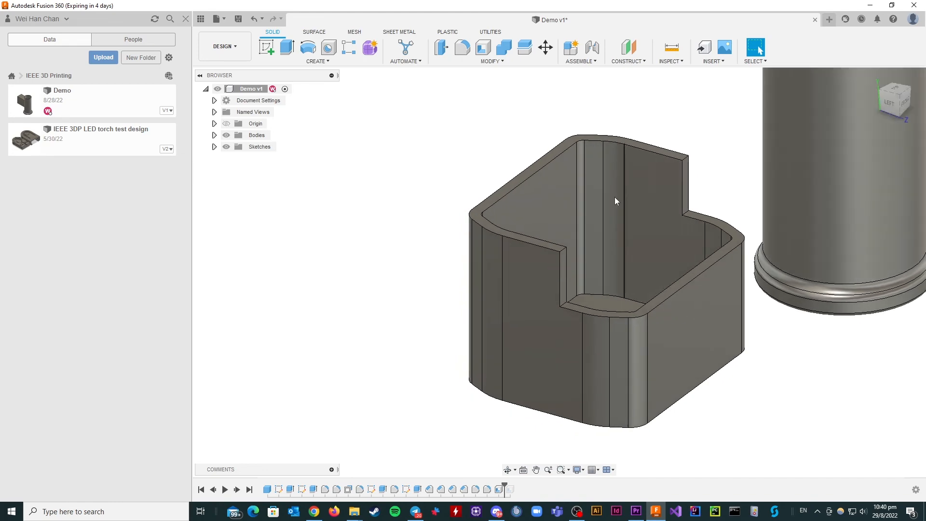
left_click(266, 47)
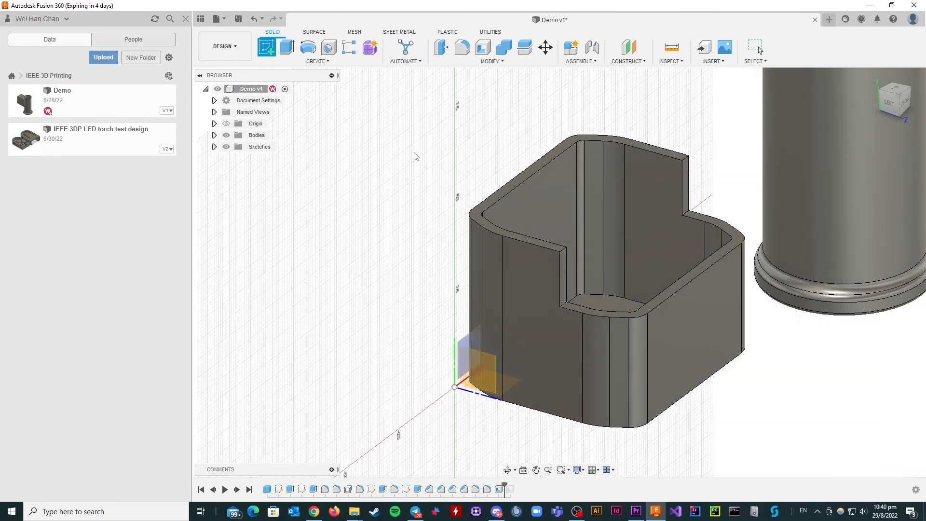
left_click(665, 181)
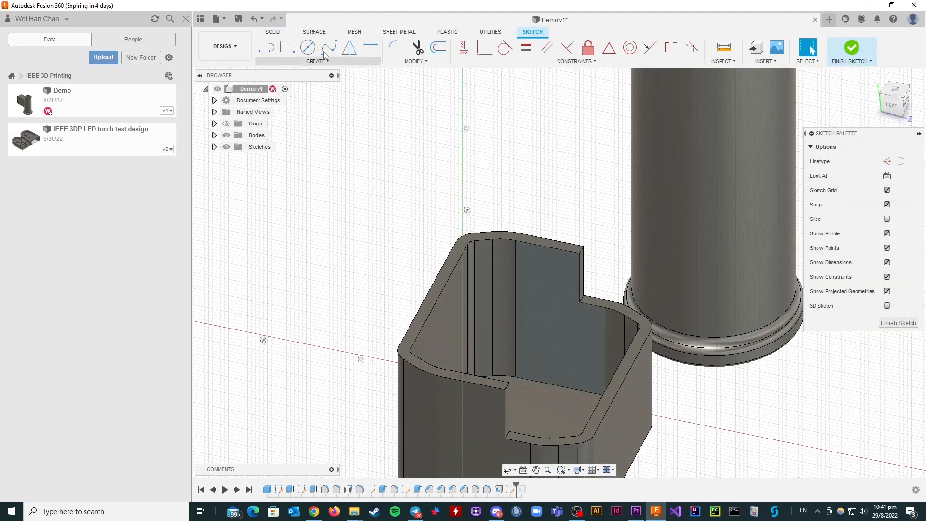
left_click(288, 47)
scroll(583, 304, "down", 2)
scroll(572, 339, "up", 5)
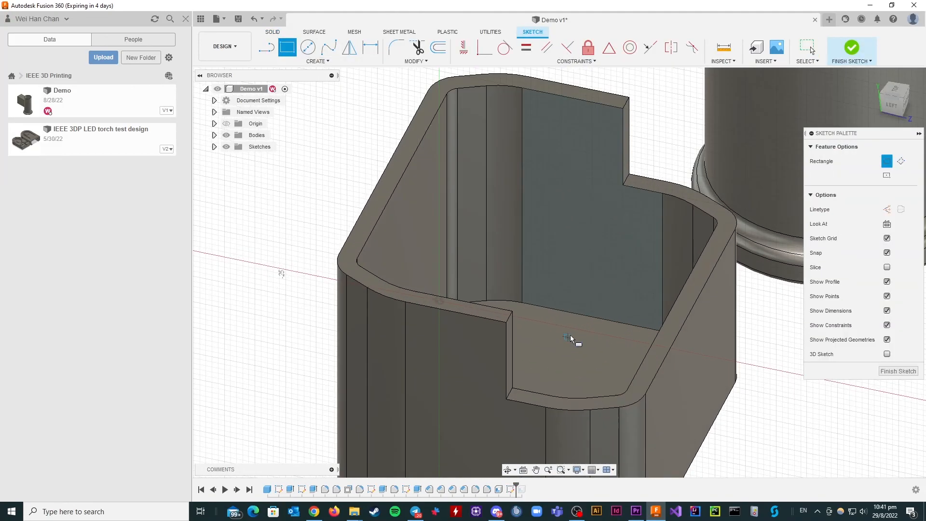
left_click(622, 108)
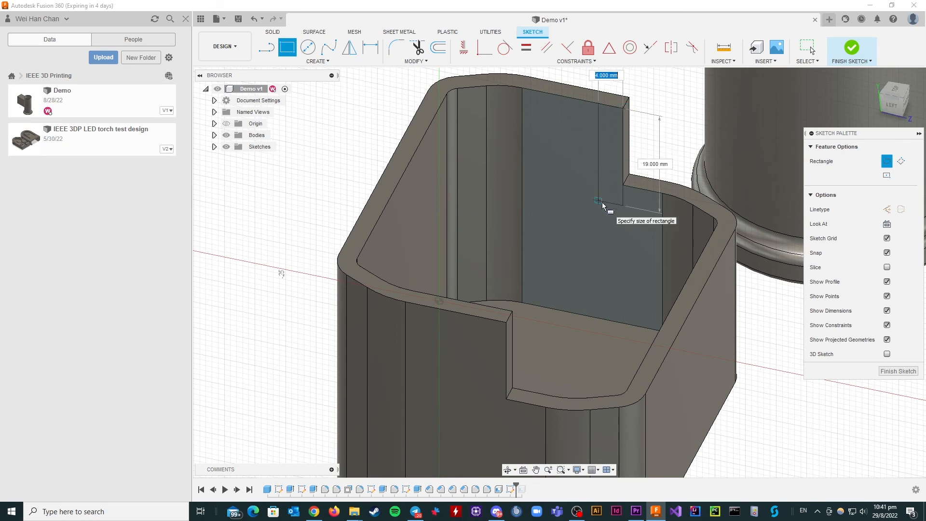
type("3")
key("Tab")
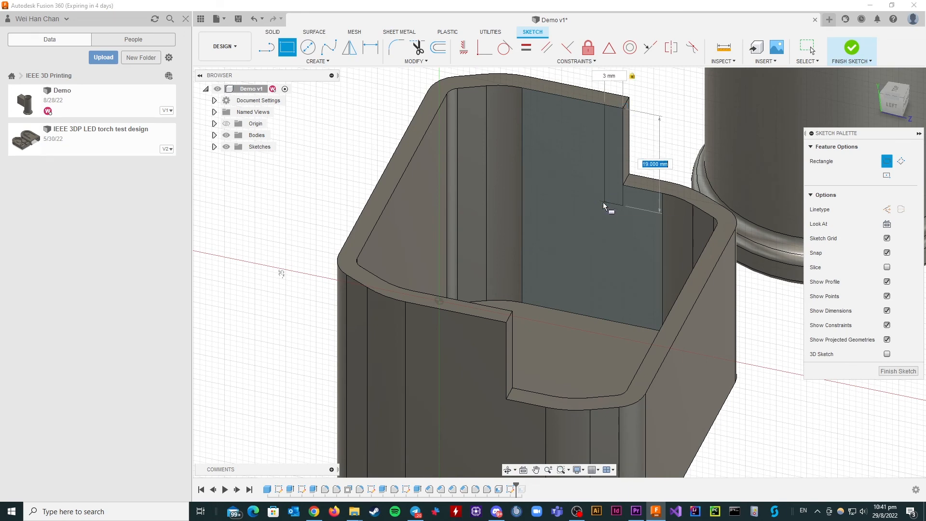
left_click(606, 322)
left_click(852, 56)
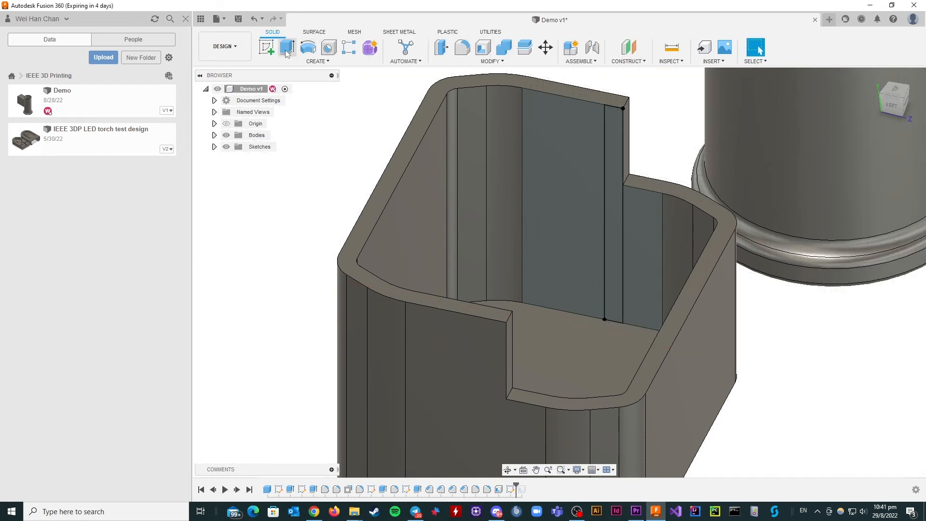
Step: Extrude the narrow rectangle 54 mm to the opposite wall's inner face as a joined divider
key("e")
left_click(615, 152)
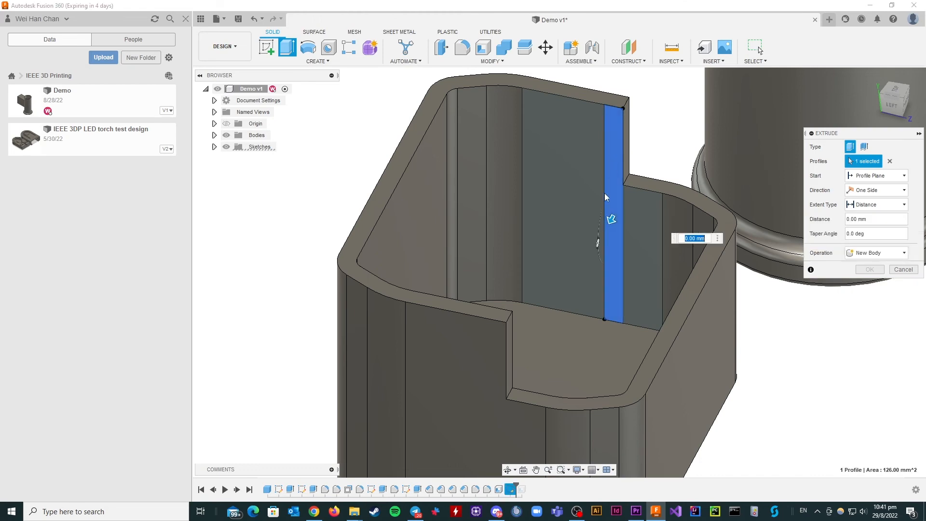
left_click_drag(901, 105, 757, 116)
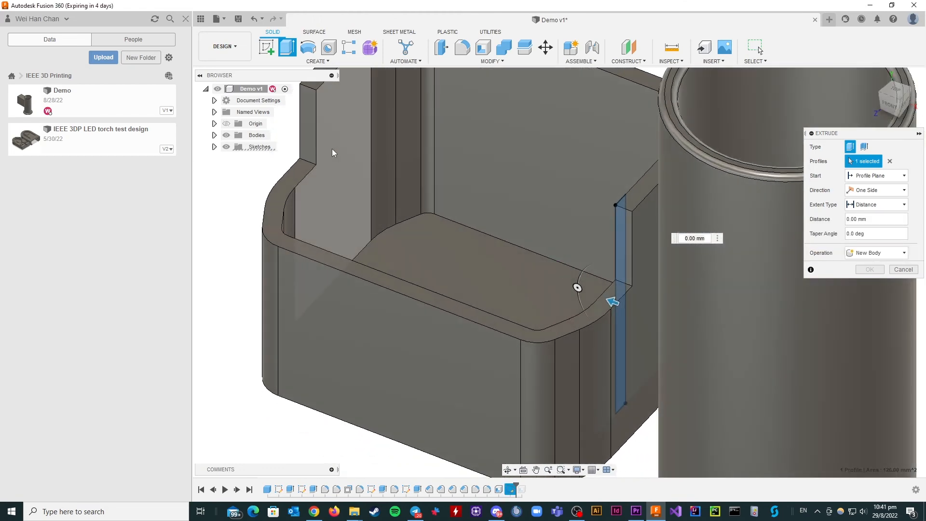
left_click(332, 150)
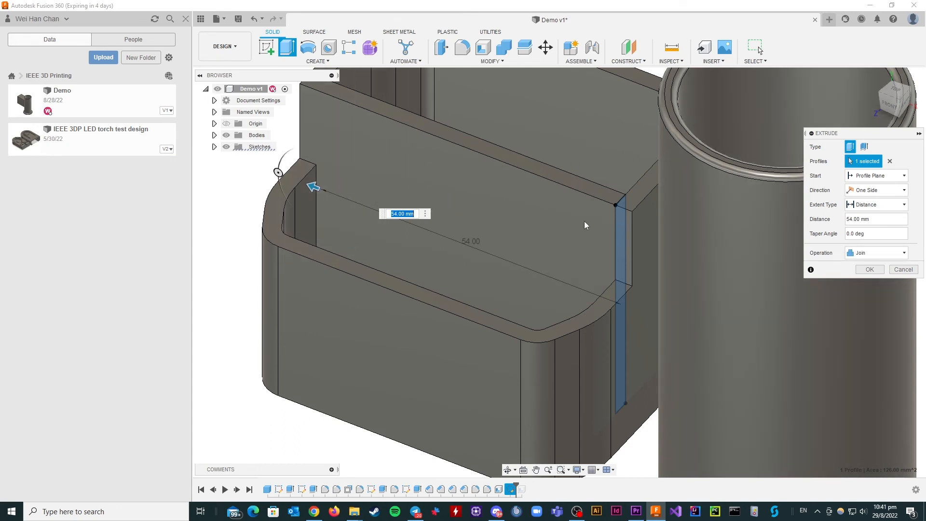
left_click(871, 268)
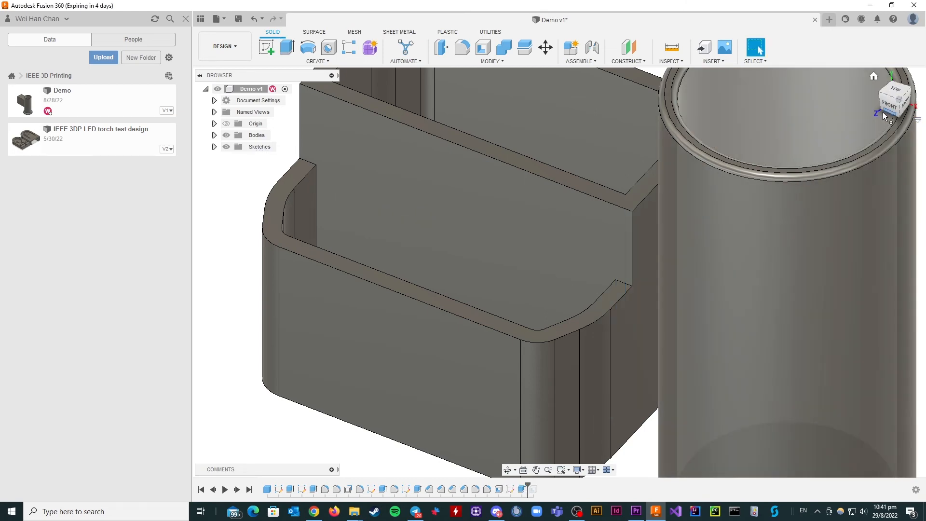
Step: Fillet the outer bottom edge chain of the box with a 3 mm radius
left_click_drag(909, 107, 917, 103)
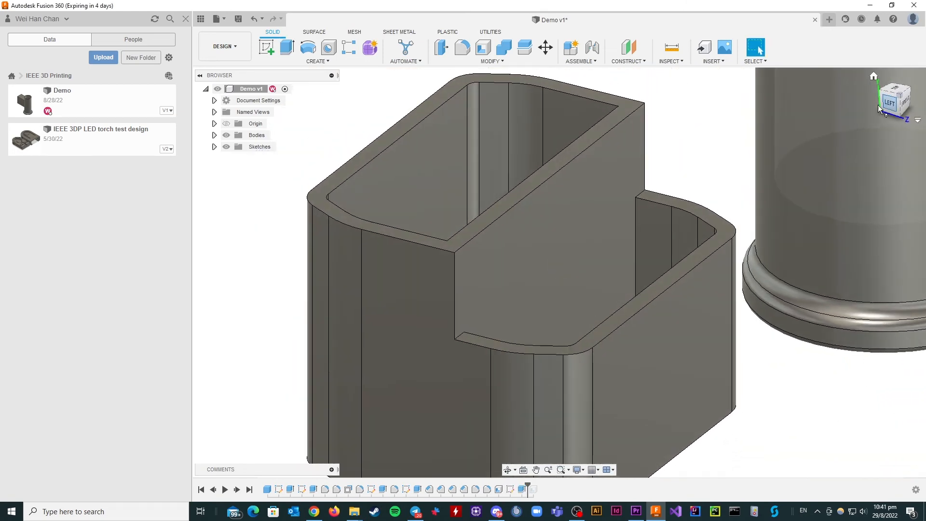
scroll(530, 233, "down", 2)
scroll(530, 236, "down", 2)
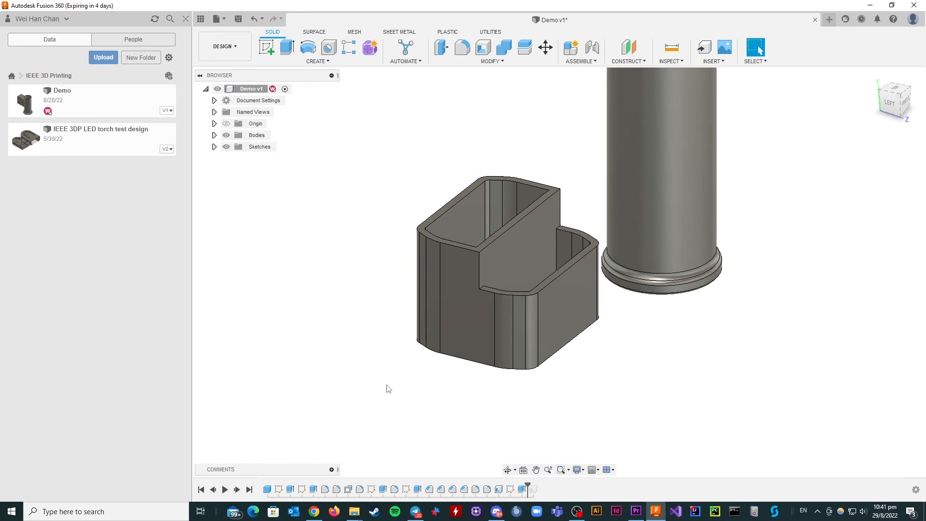
scroll(434, 337, "up", 3)
scroll(456, 382, "down", 2)
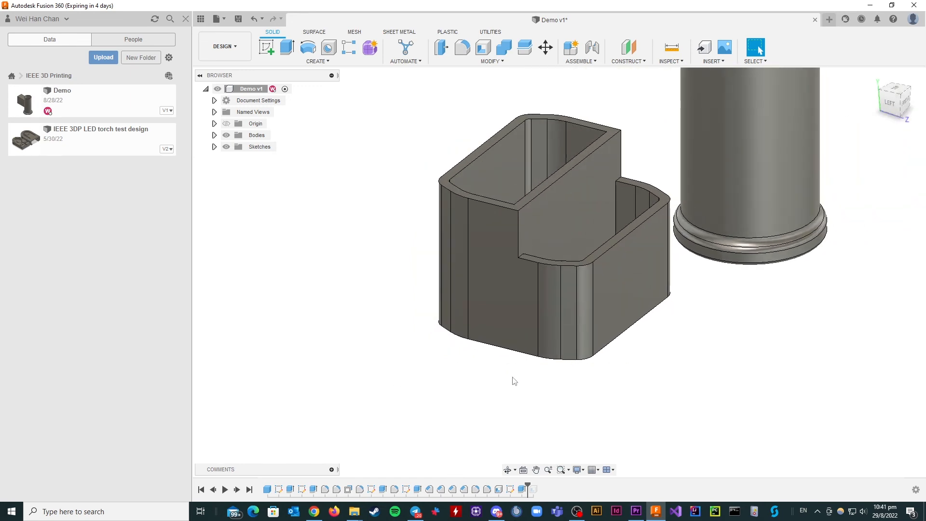
key("f")
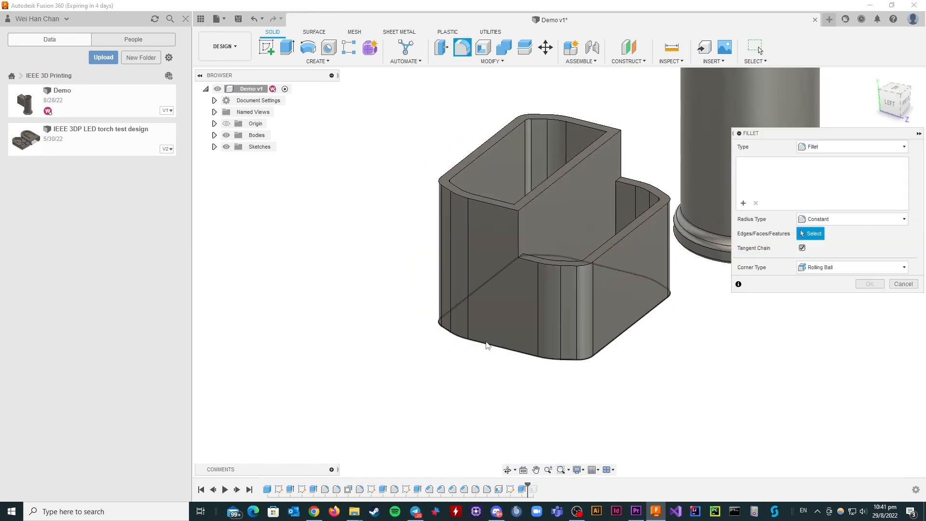
left_click(497, 346)
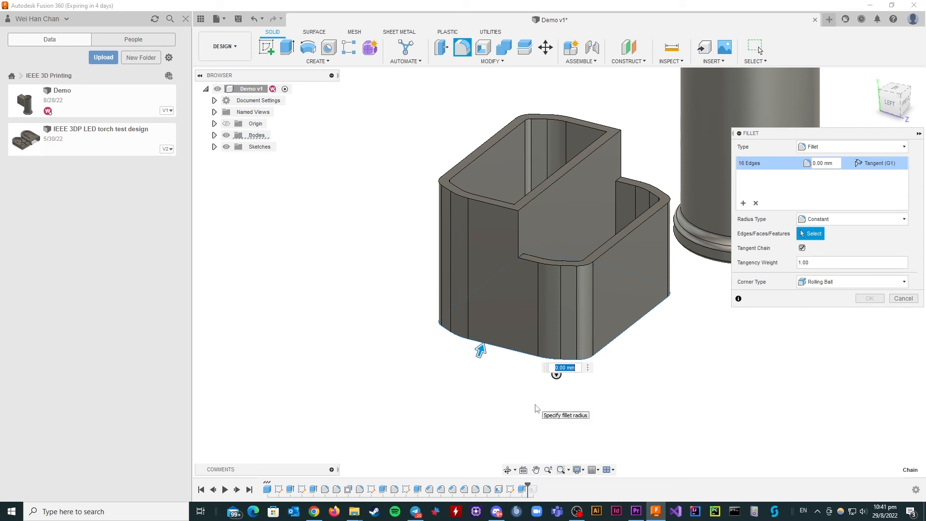
type("3")
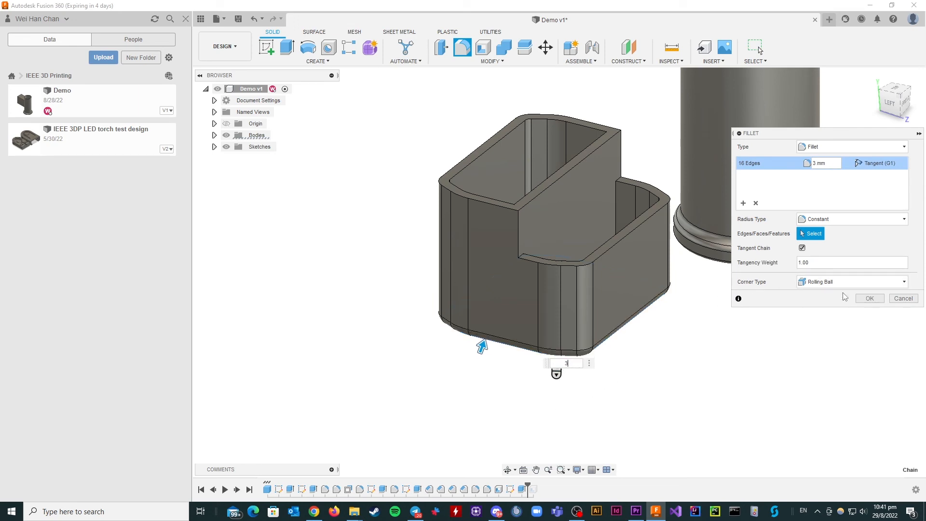
left_click(869, 298)
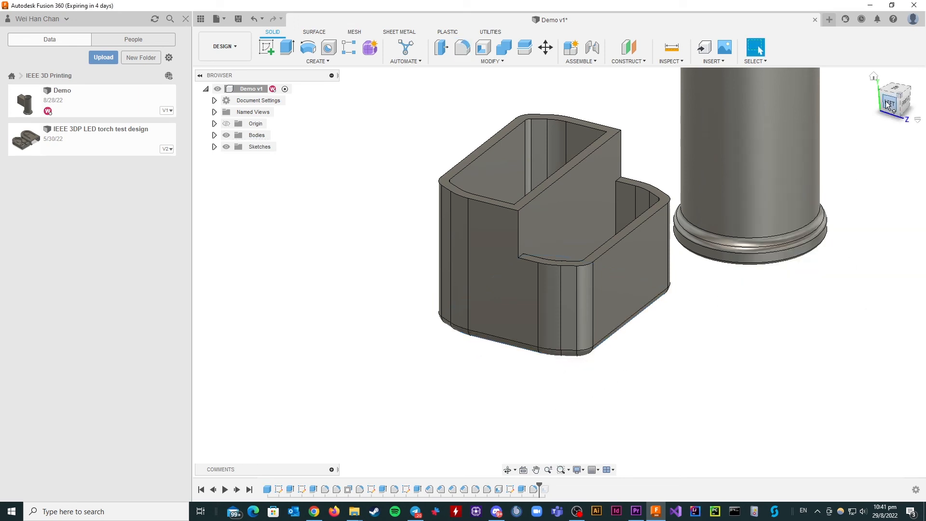
Step: Try to fillet the outer and inner rim edges of both box compartments with a 1 mm radius
mouse_move(887, 104)
left_mouse_down()
mouse_move(903, 108)
mouse_move(889, 114)
left_mouse_up()
key("f")
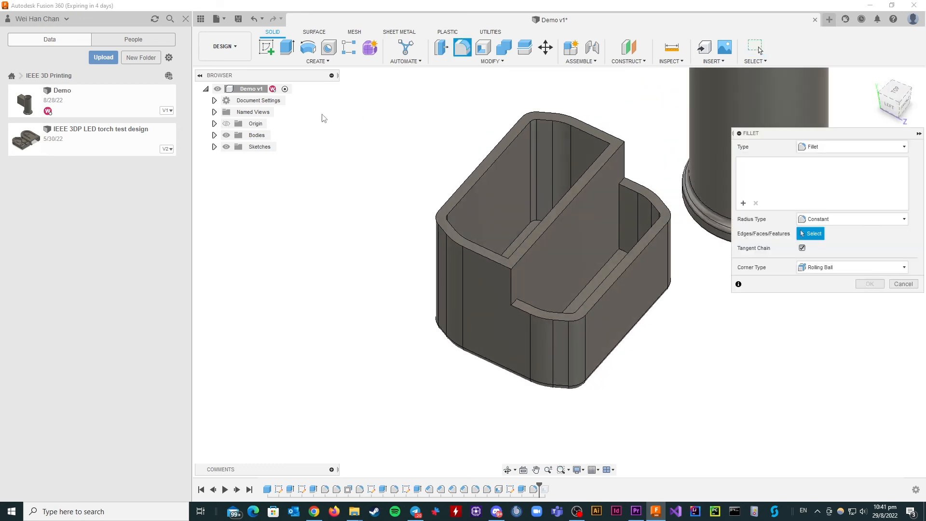
left_click(459, 188)
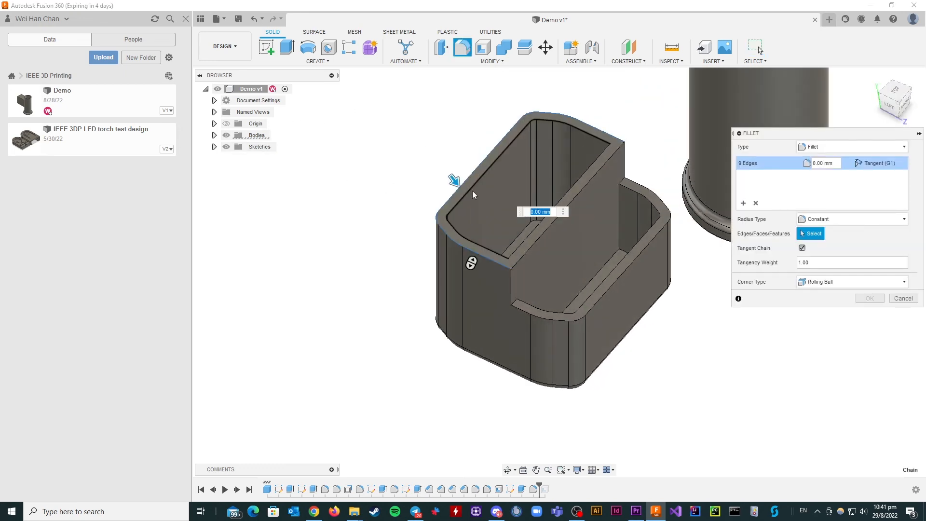
left_click(472, 190)
left_click(539, 224)
left_click(546, 230)
left_click(579, 306)
left_click(593, 306)
type("1")
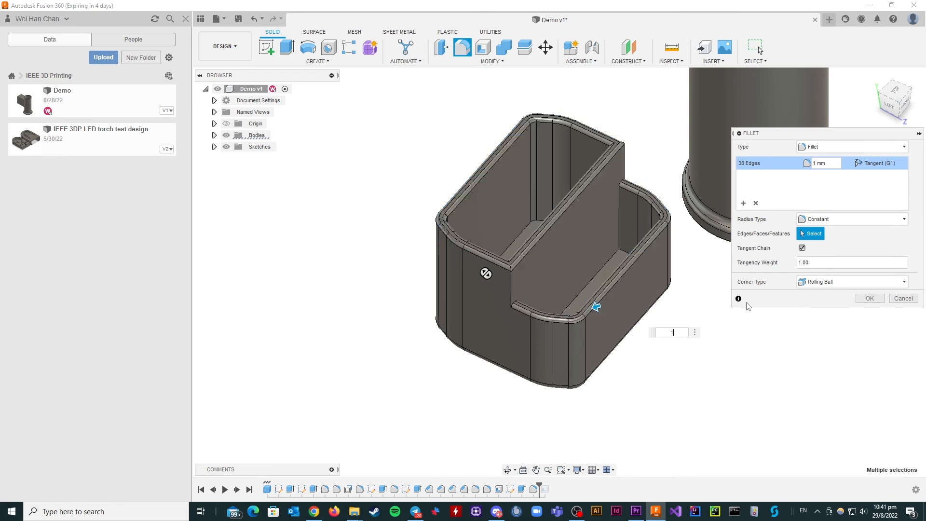
key("Escape")
Step: Try to fillet all the rim edges together with the vertical and inner corner edges at the step with a 2 mm radius
key("f")
left_click(459, 188)
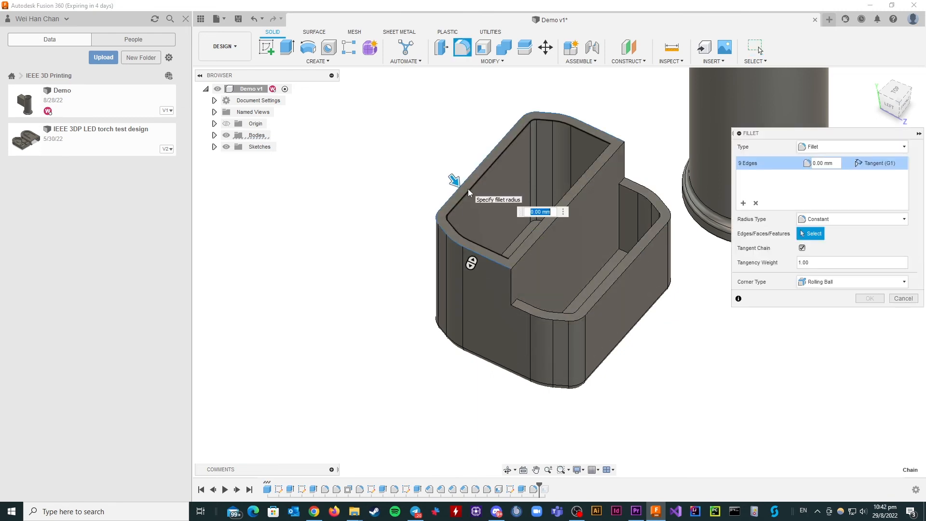
left_click(470, 191)
left_click(538, 225)
left_click(541, 235)
left_click(636, 193)
left_click(669, 210)
left_click(510, 288)
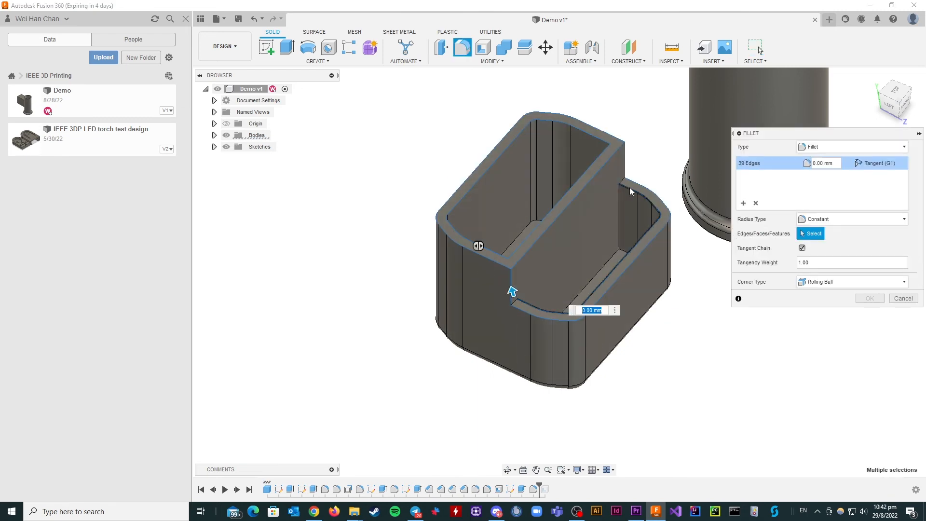
left_click(625, 164)
type("2")
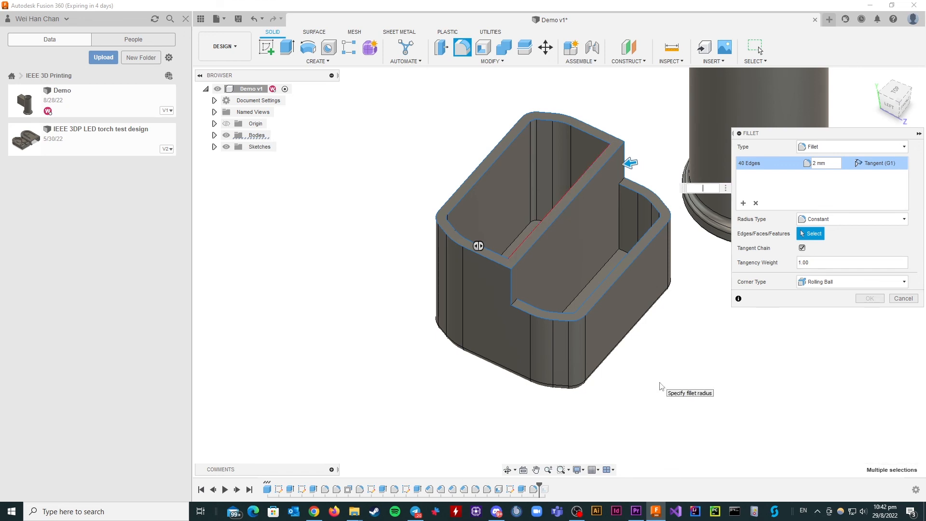
left_click(514, 302)
left_click(623, 181)
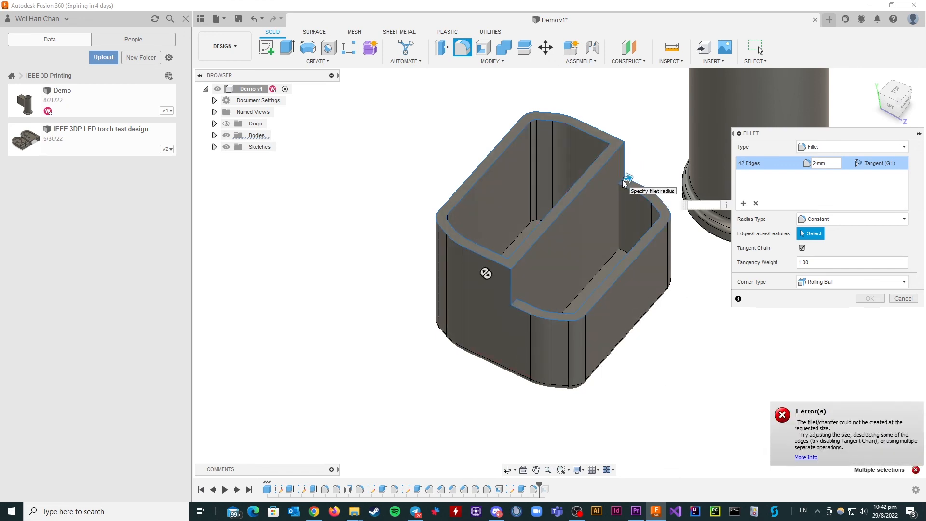
key("Escape")
key("f")
left_click(473, 174)
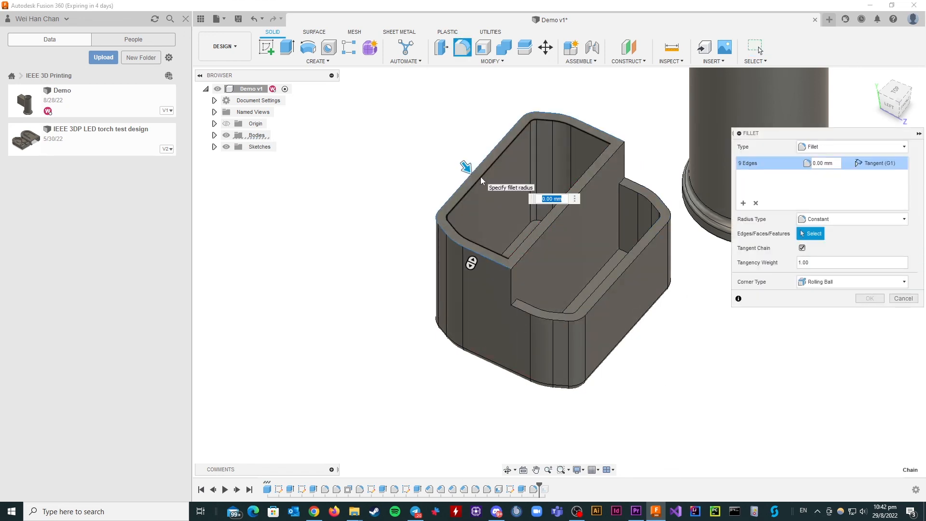
key("Escape")
Step: Fillet the two inner corner edges where the taller section meets the lower rim with a 4 mm radius
left_click(462, 48)
left_click(514, 302)
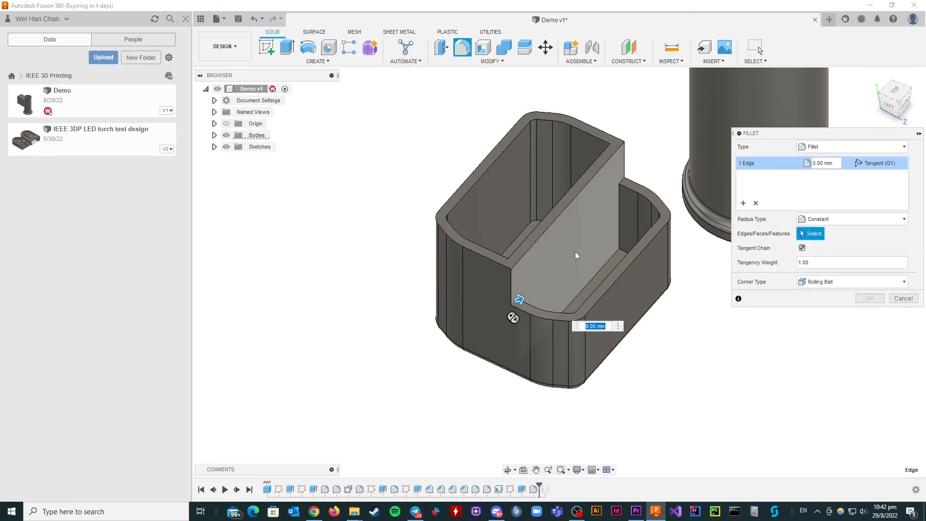
left_click(623, 180)
type("4")
left_click(869, 298)
Step: Fillet the divider's top edge facing the lower compartment with a 2 mm radius
key("f")
left_click(537, 240)
type("2")
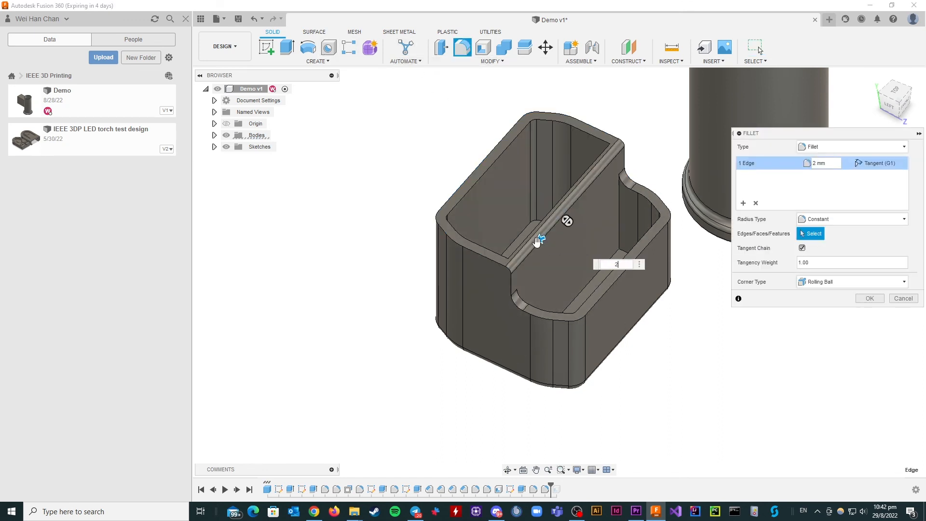
left_click(870, 298)
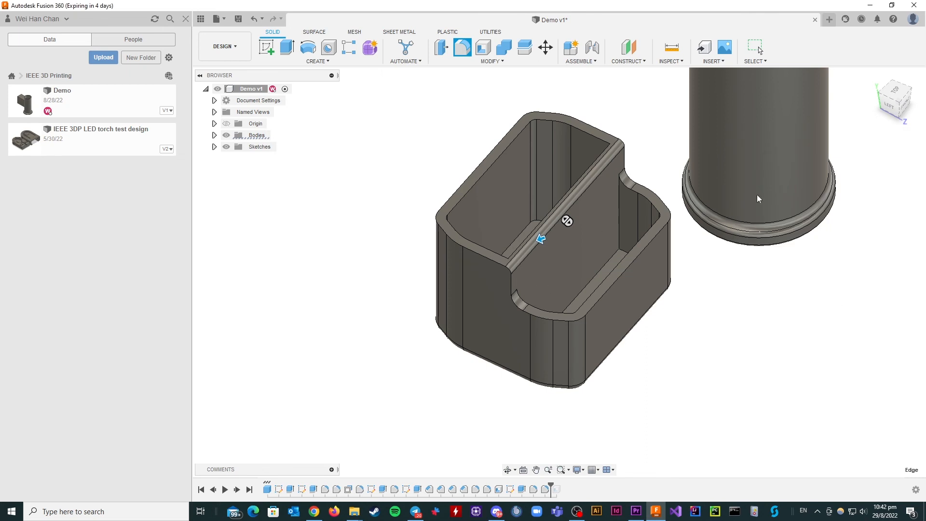
Step: Fillet the box's outer rim chain and the inner rim chains of both compartments with a 1 mm radius
key("f")
left_click(576, 118)
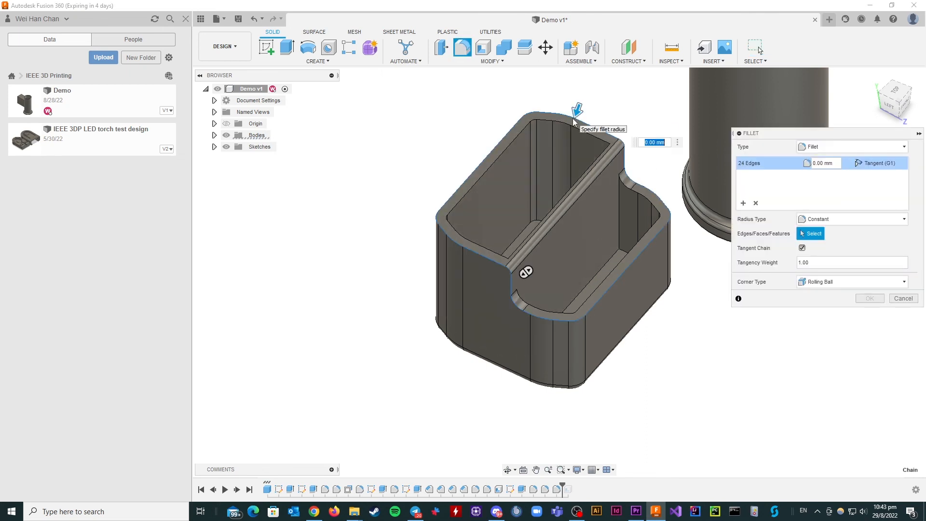
type("1")
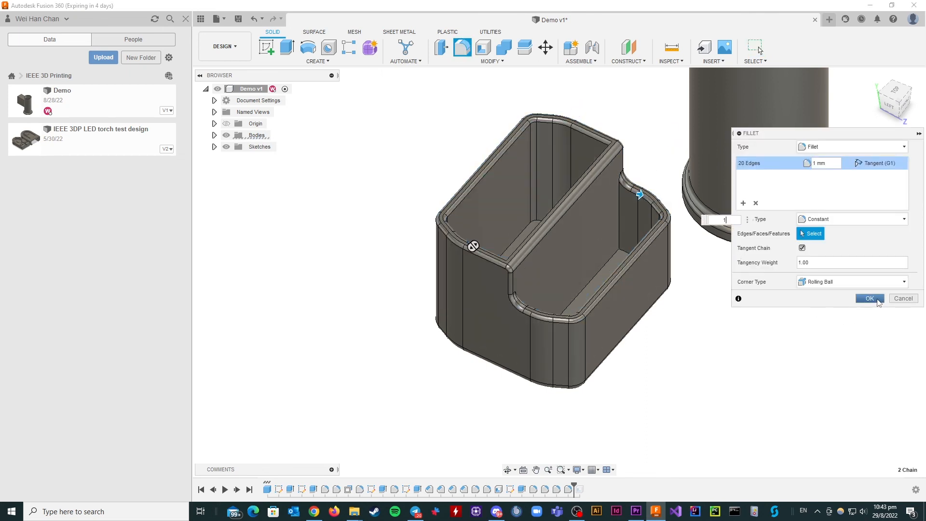
left_click(877, 299)
middle_click_drag(622, 309, 516, 321, "shift")
scroll(502, 356, "down", 2)
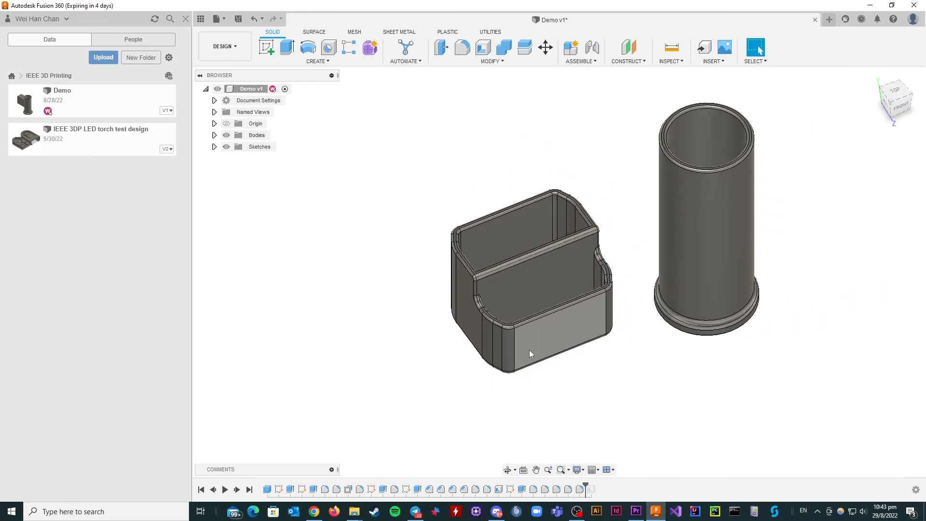
scroll(620, 265, "up", 2)
left_click(893, 110)
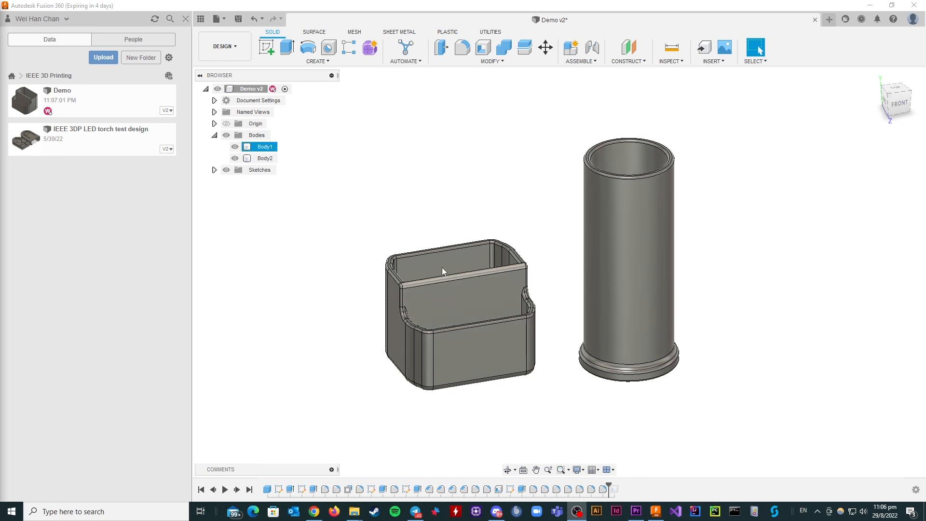
left_click_drag(418, 201, 496, 388)
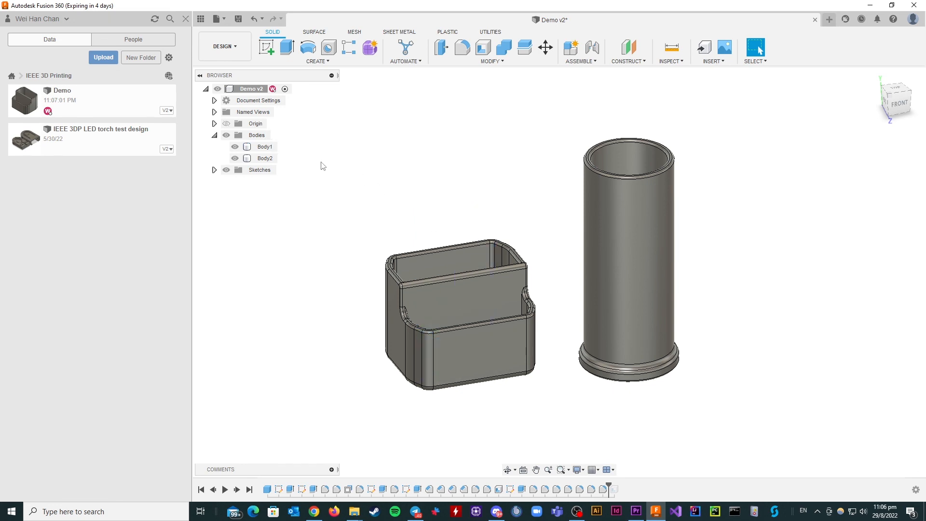
Step: Hide the cylinder body and export the box as an STL file named Demo v2 to the Desktop
left_click(235, 158)
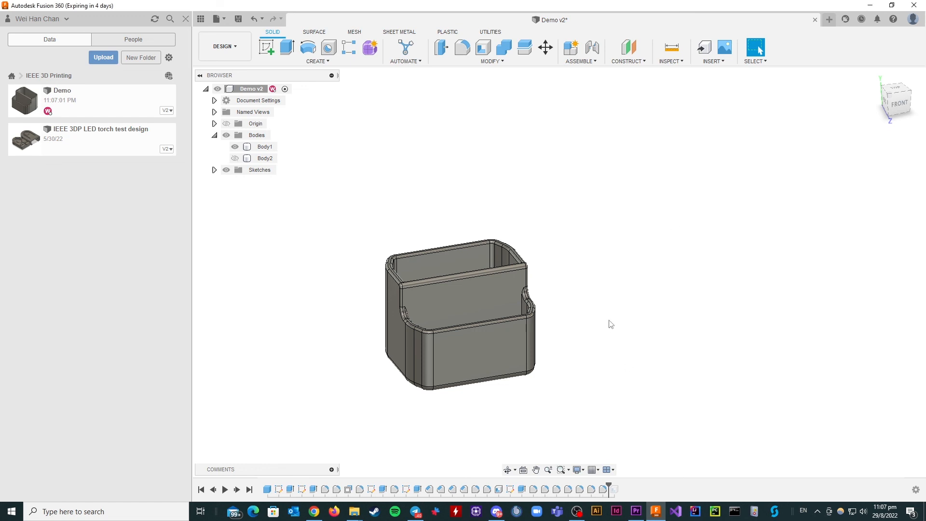
left_click_drag(478, 205, 372, 378)
left_click(400, 191)
left_click(226, 18)
left_click(256, 151)
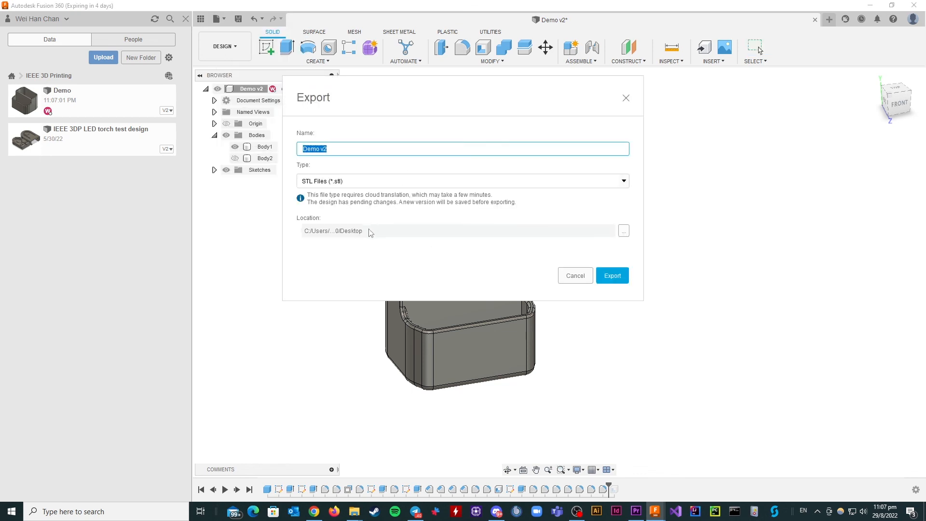
left_click(608, 284)
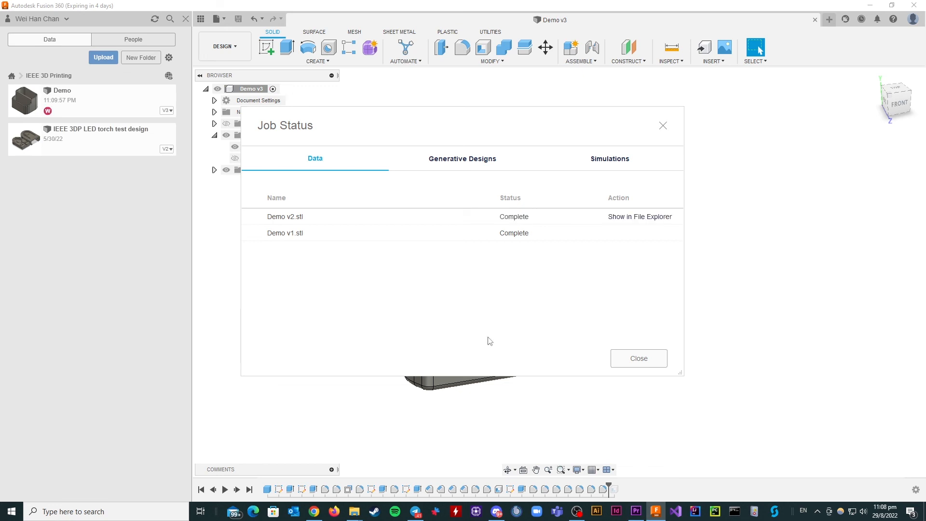
Step: Open the exported Demo v2.stl in 3D Builder and inspect the box's open compartments
left_click(633, 218)
left_click(356, 510)
left_click(505, 466)
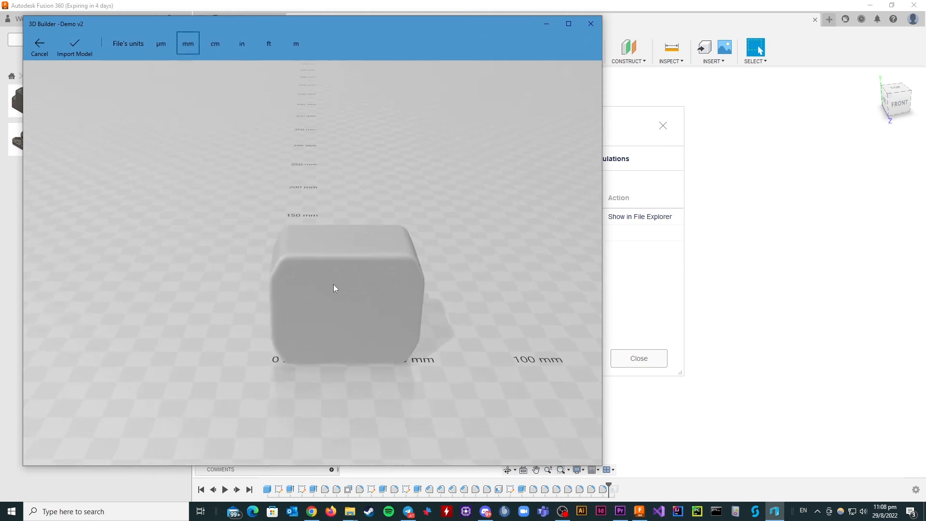
left_click_drag(223, 212, 643, 177)
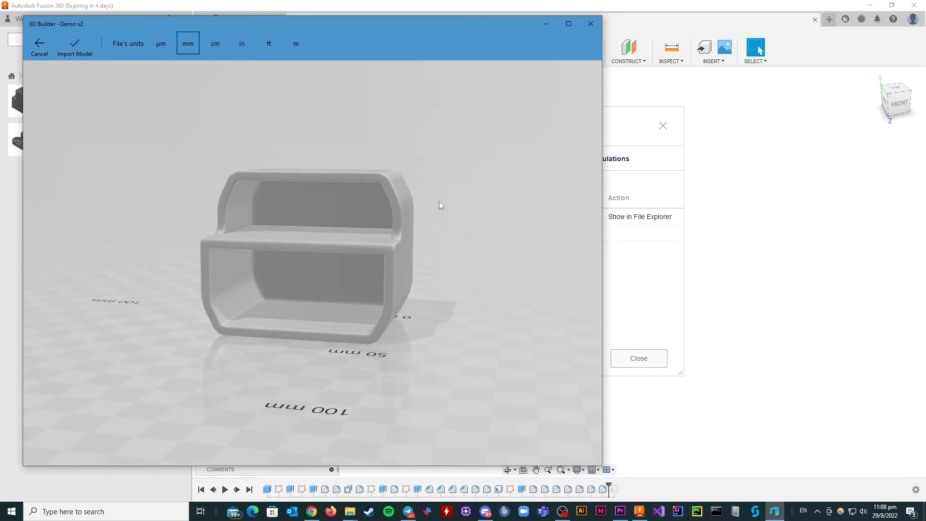
left_click_drag(270, 233, 241, 240)
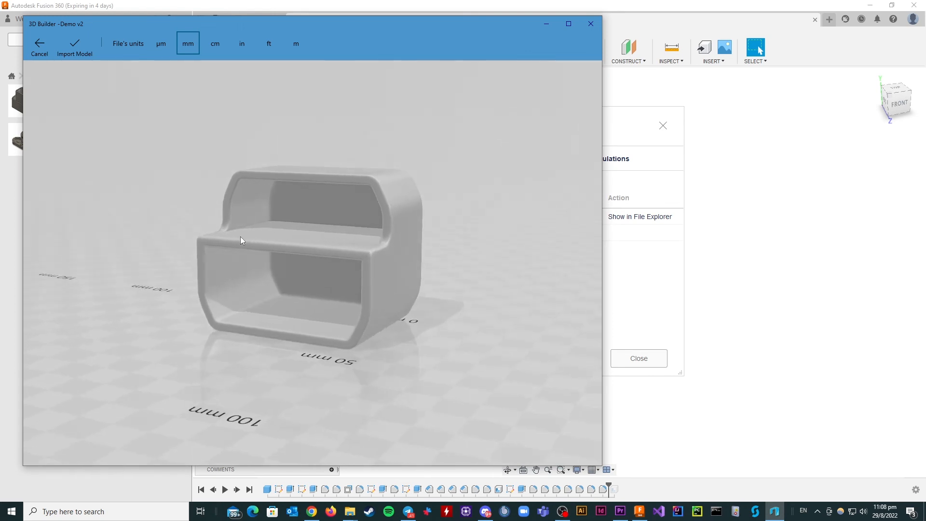